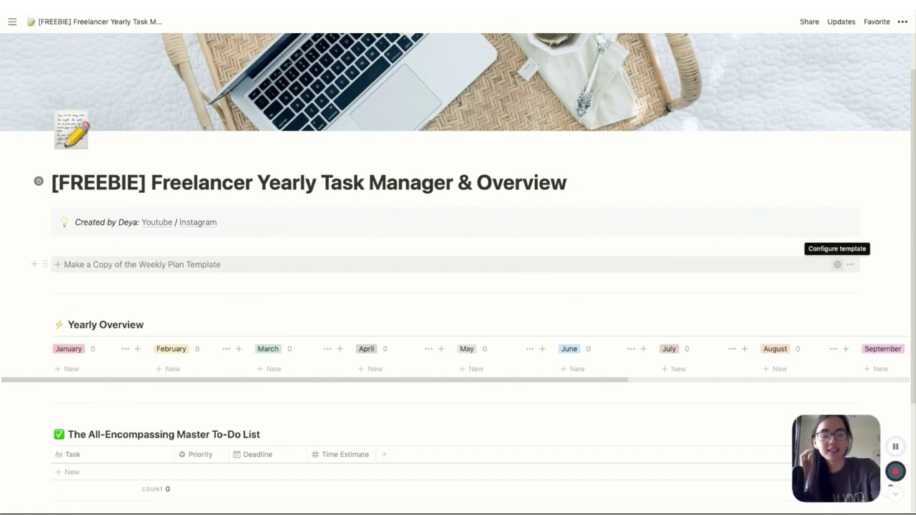
Open the "[Template] Weekly Plan for a Freelancer" page from the "Make a Copy of the Weekly Plan Template" button's configuration and go to Containers & Weekly Estimates.
{"action": "left_click", "coordinate": [837, 264]}
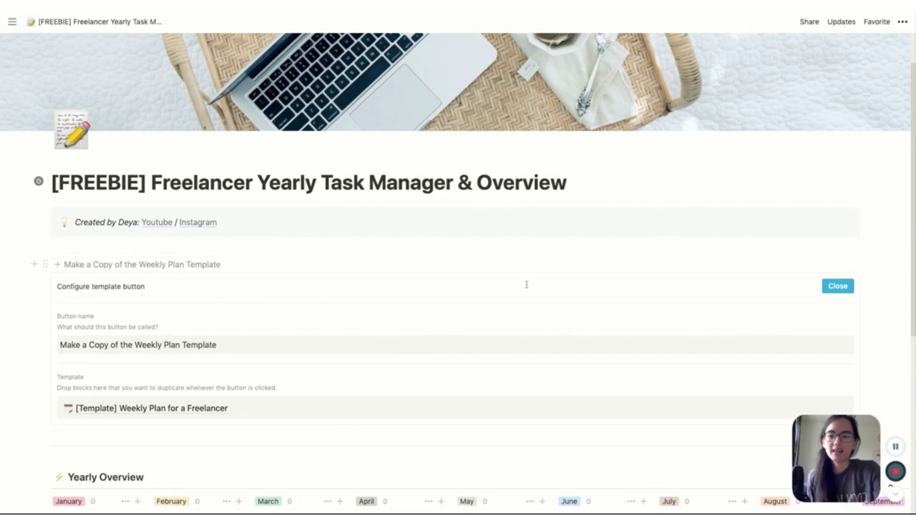
{"action": "left_click", "coordinate": [95, 409]}
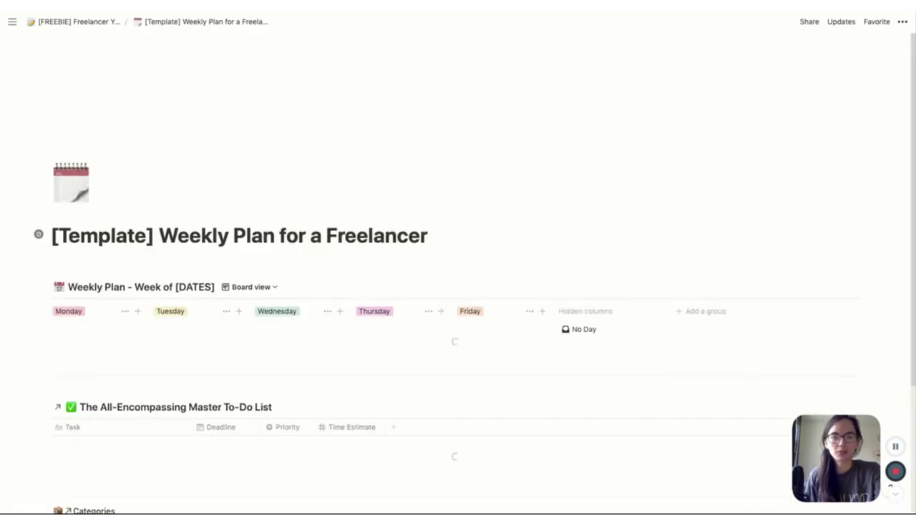
{"action": "scroll", "coordinate": [458, 286], "scroll_direction": "down", "scroll_amount": 4}
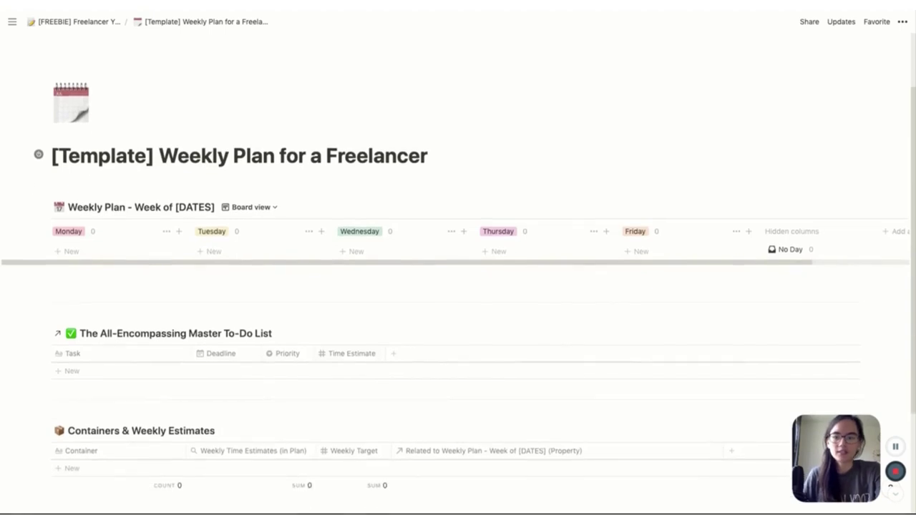
{"action": "scroll", "coordinate": [458, 286], "scroll_direction": "down", "scroll_amount": 1}
{"action": "scroll", "coordinate": [458, 286], "scroll_direction": "up", "scroll_amount": 2}
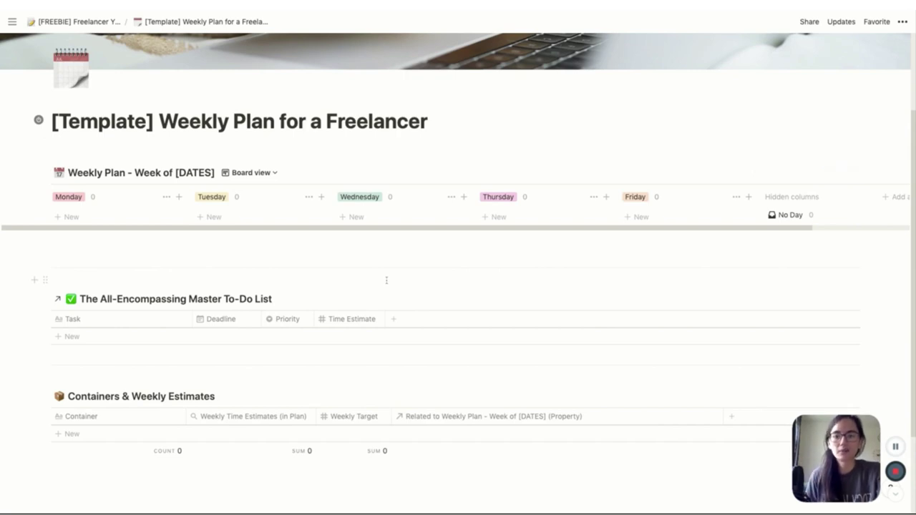
{"action": "scroll", "coordinate": [386, 280], "scroll_direction": "down", "scroll_amount": 3}
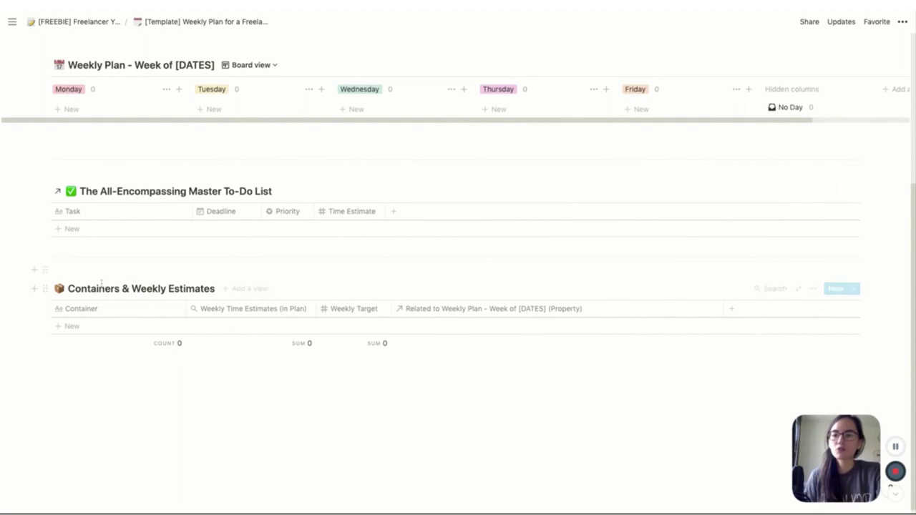
Add a container named "[EXT] Client 1 -" followed by the client's first name to the Containers & Weekly Estimates table.
{"action": "left_click", "coordinate": [100, 330]}
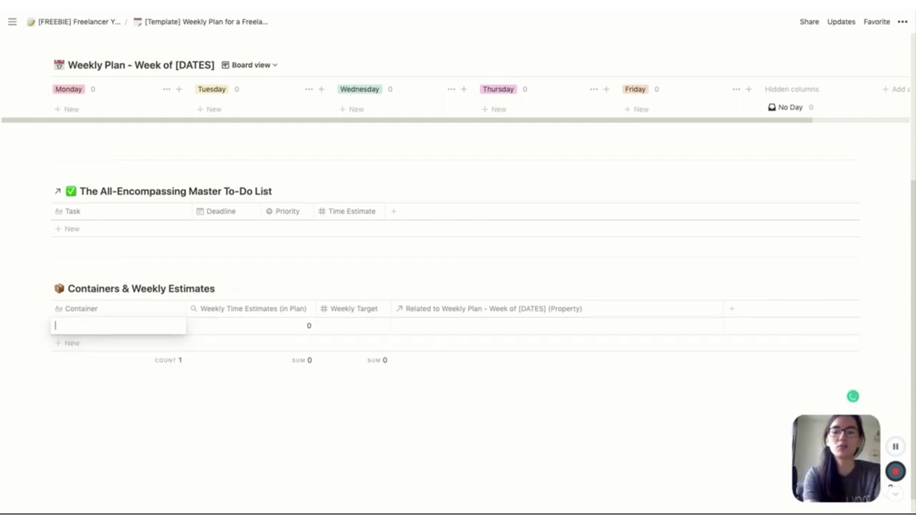
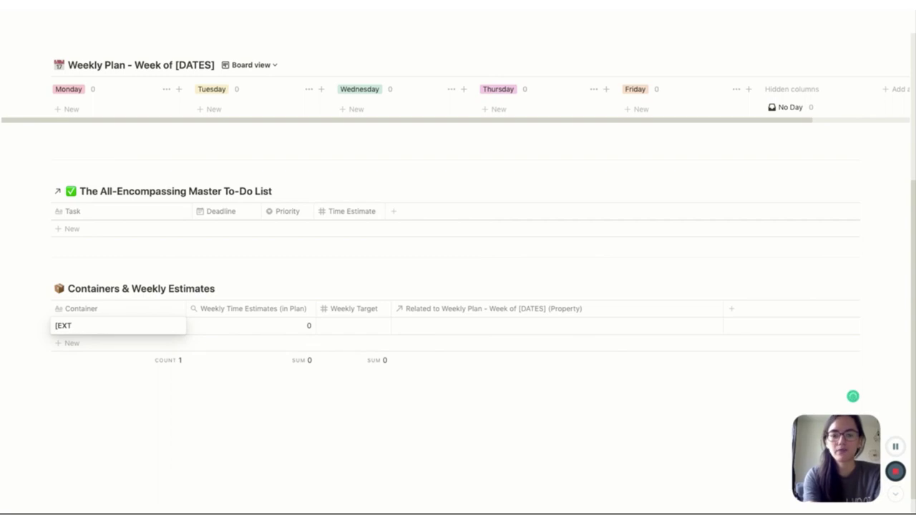
{"action": "type", "text": "] Client 1 -"}
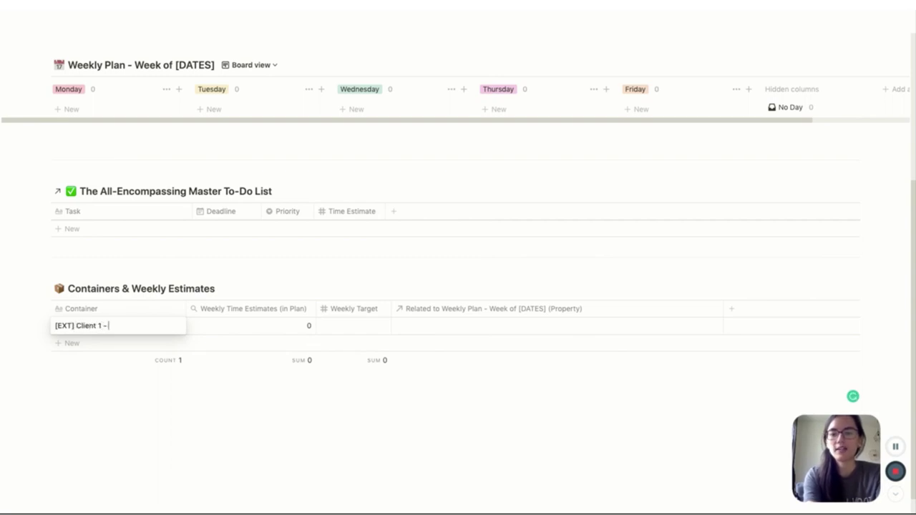
{"action": "type", "text": " Esther"}
{"action": "key", "text": "Escape"}
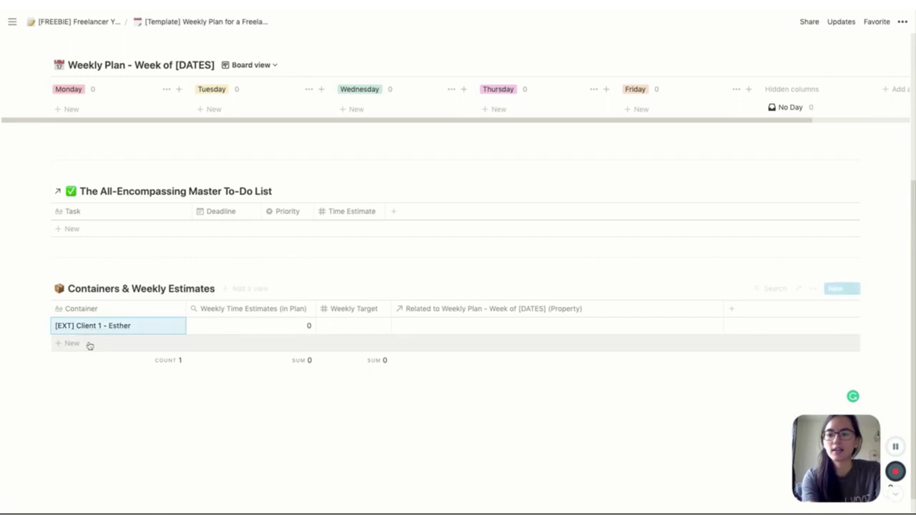
Add a second container named "[EXT] Client 2 -" followed by that client's first name.
{"action": "left_click", "coordinate": [72, 344]}
{"action": "type", "text": "["}
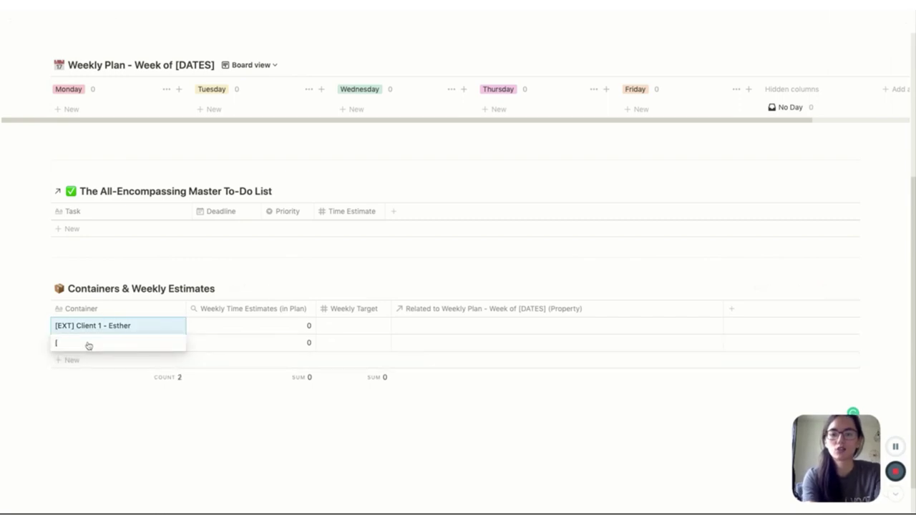
{"action": "type", "text": "EXT]"}
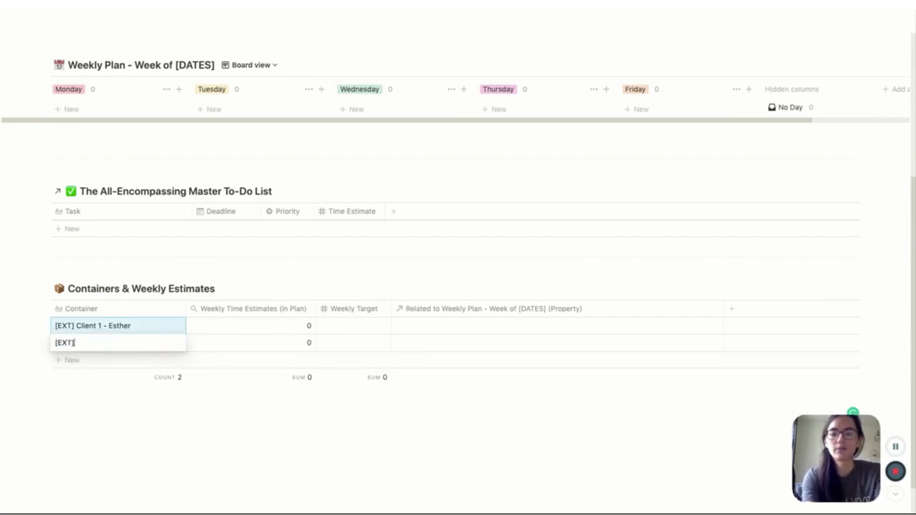
{"action": "type", "text": " Client 2 - Ma"}
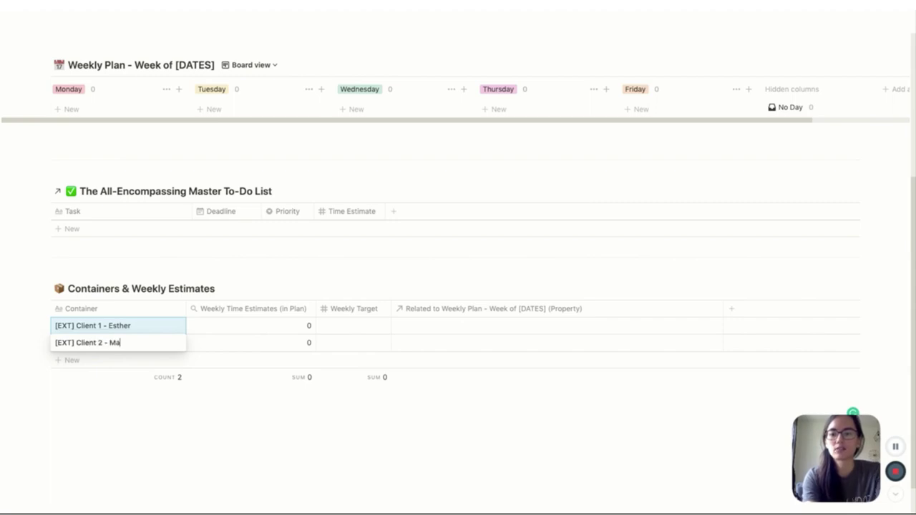
{"action": "type", "text": "x"}
Add a third container named "[EXT] Client 3 -" followed by that client's first name.
{"action": "left_click", "coordinate": [82, 361]}
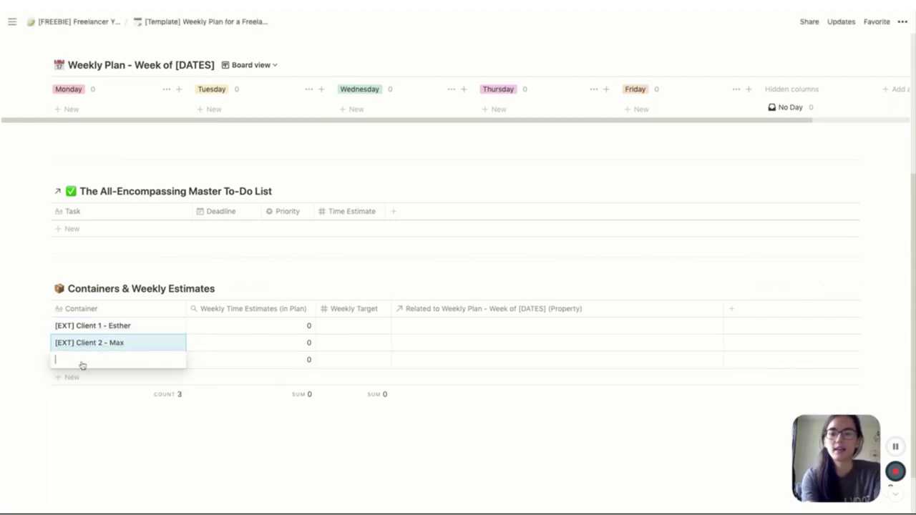
{"action": "type", "text": "[EXT] Client "}
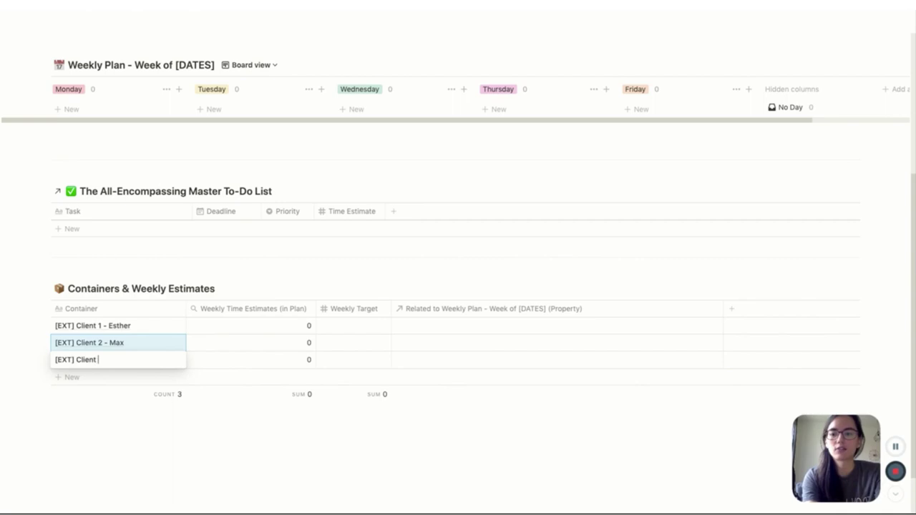
{"action": "type", "text": "3 - Deya"}
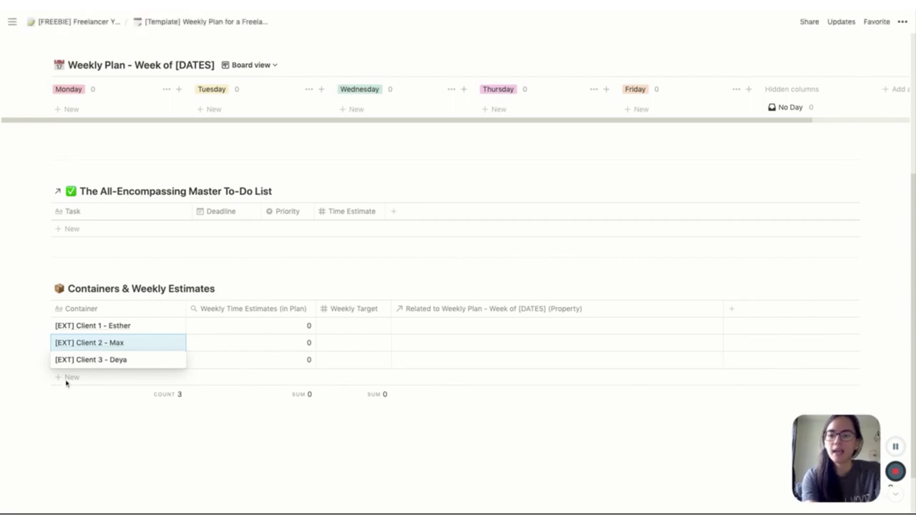
{"action": "key", "text": "Return"}
Add an internal container named "[INT] Admin" below the client containers.
{"action": "left_click", "coordinate": [85, 382]}
{"action": "type", "text": "[INT]"}
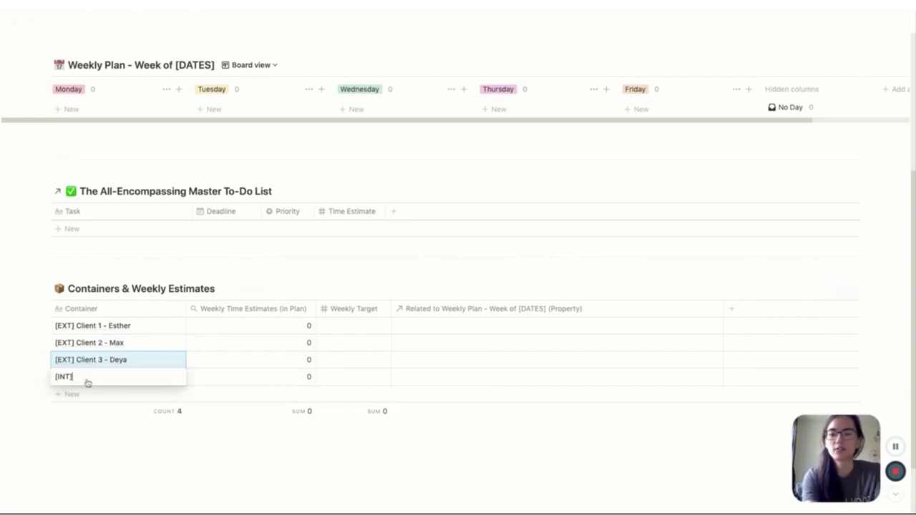
{"action": "type", "text": " Admin"}
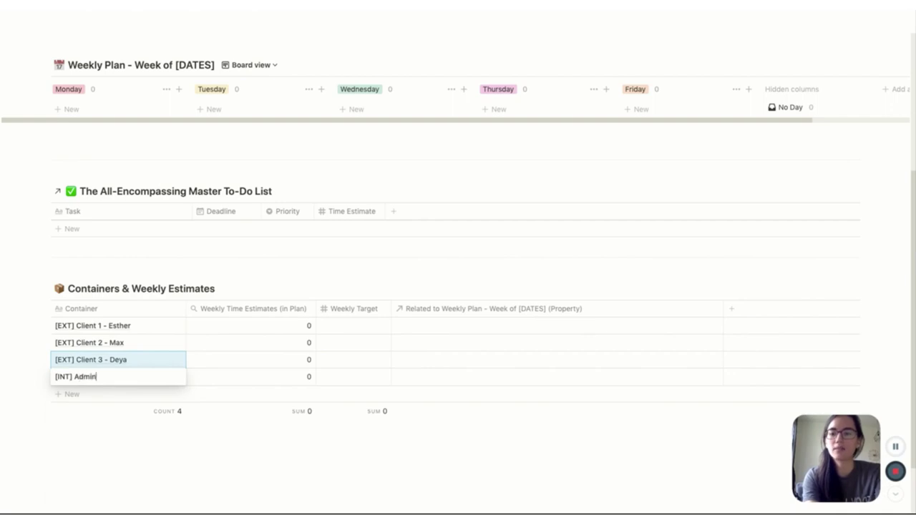
{"action": "key", "text": "Return"}
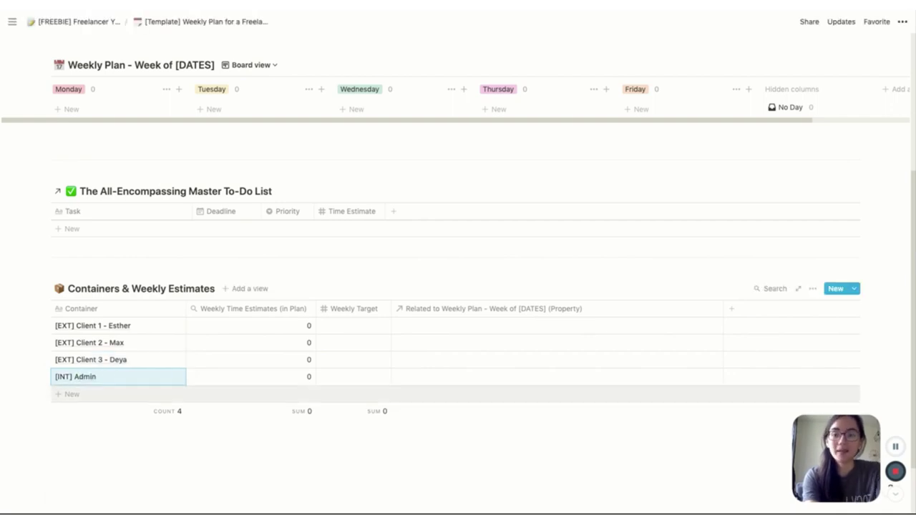
Add an internal container named "[INT] Professional Development" to the Containers & Weekly Estimates table.
{"action": "left_click", "coordinate": [72, 393]}
{"action": "type", "text": "["}
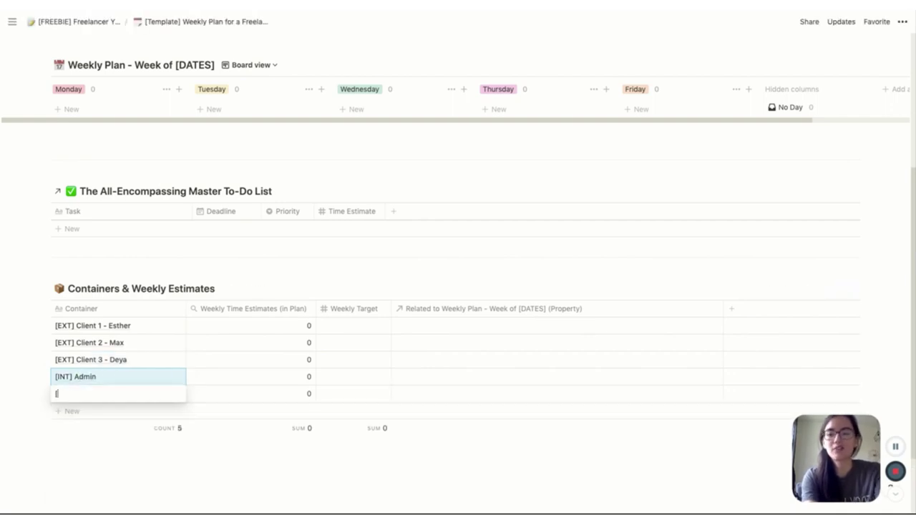
{"action": "type", "text": "INT] Prof"}
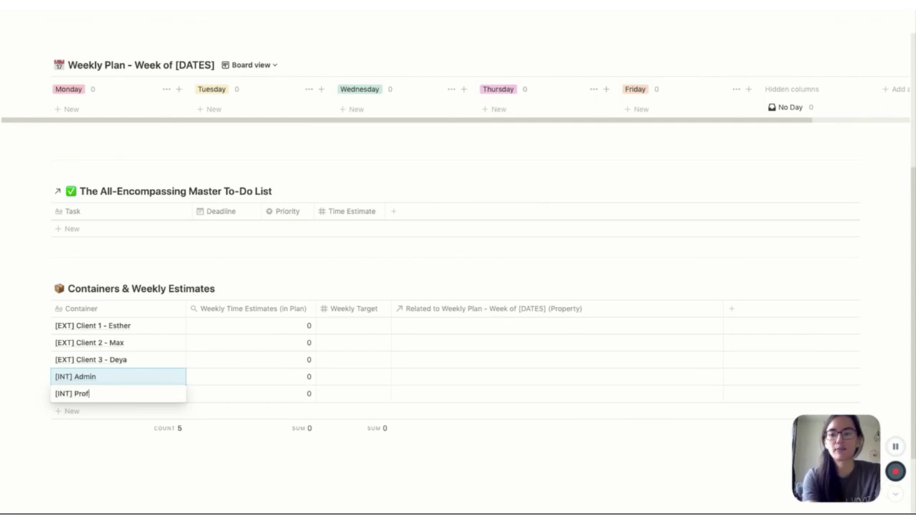
{"action": "type", "text": "essional Development"}
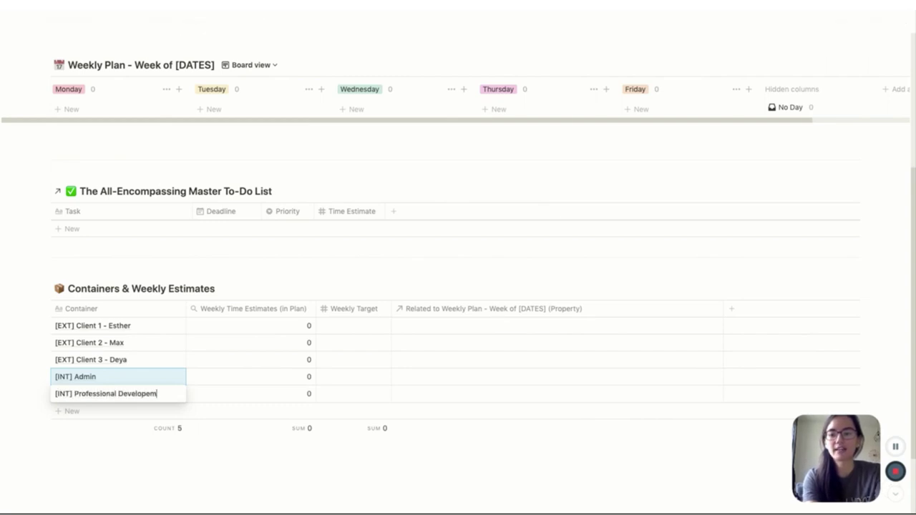
{"action": "key", "text": "BackSpace"}
{"action": "key", "text": "BackSpace"}
{"action": "key", "text": "BackSpace"}
{"action": "key", "text": "BackSpace"}
{"action": "type", "text": "ment"}
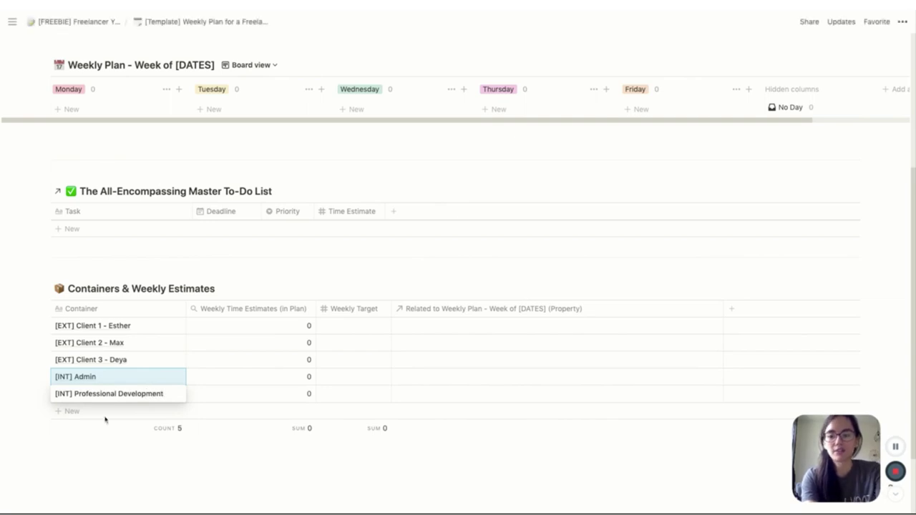
{"action": "key", "text": "Escape"}
Add an internal container named "[INT] Sales" below Professional Development.
{"action": "left_click", "coordinate": [89, 417]}
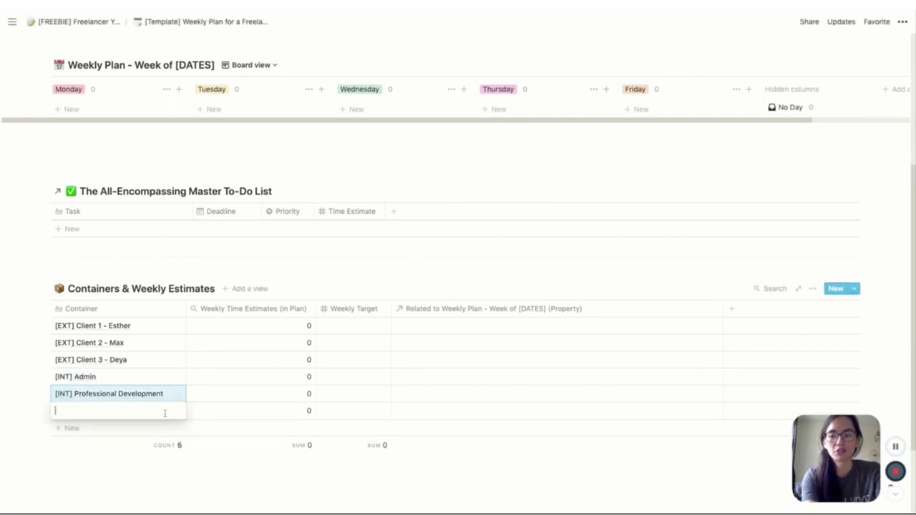
{"action": "type", "text": "[INT] "}
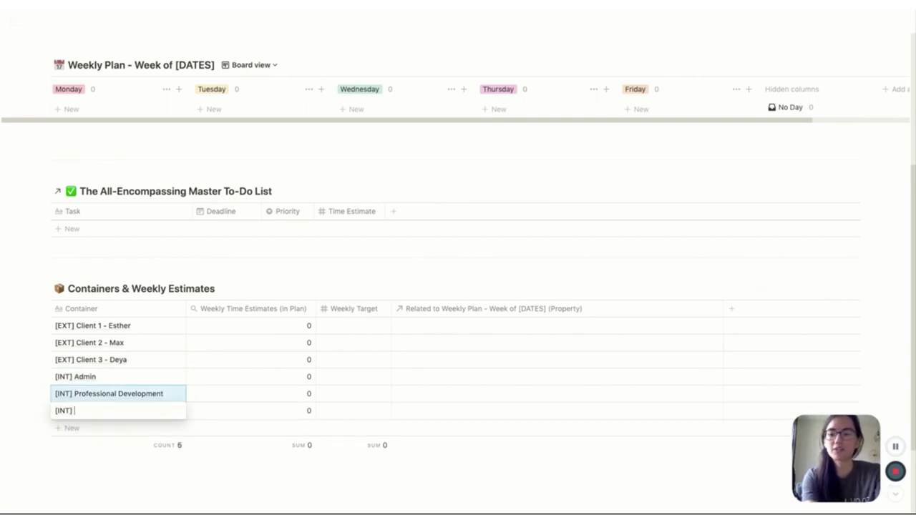
{"action": "type", "text": "S"}
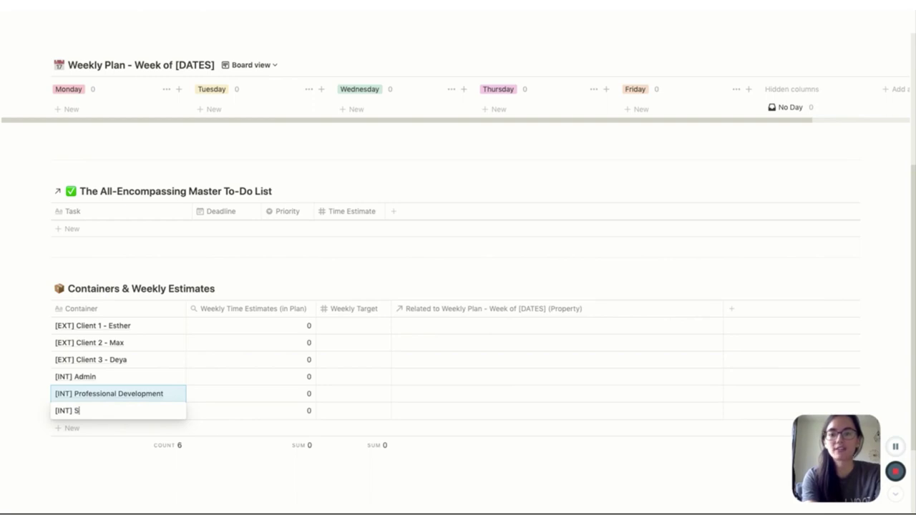
{"action": "type", "text": "ales"}
{"action": "key", "text": "Escape"}
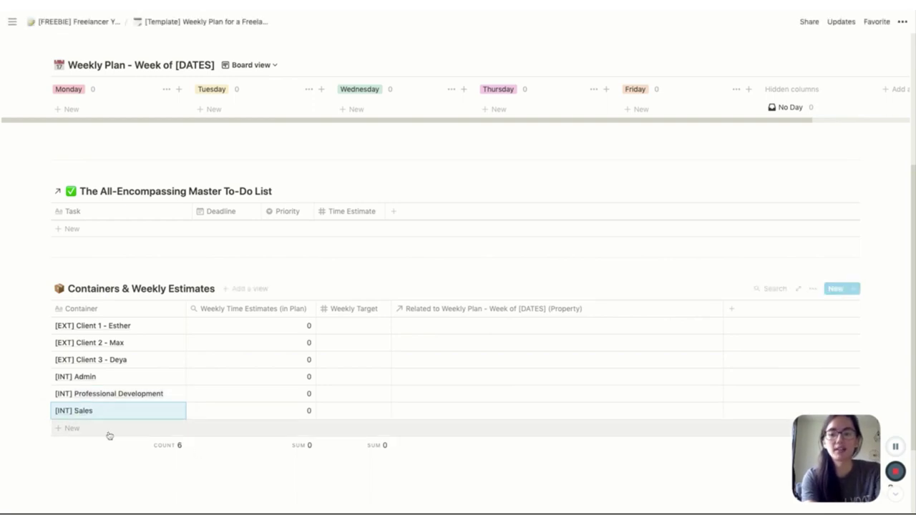
Add two personal containers named "[PER] Self-Care" and "[PER] Hobby 1" at the end of the table.
{"action": "left_click", "coordinate": [106, 434]}
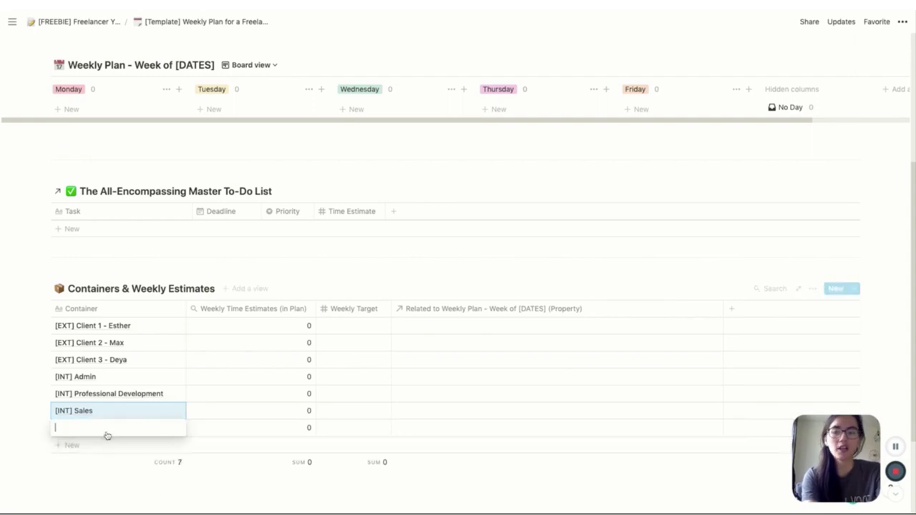
{"action": "type", "text": "[PE"}
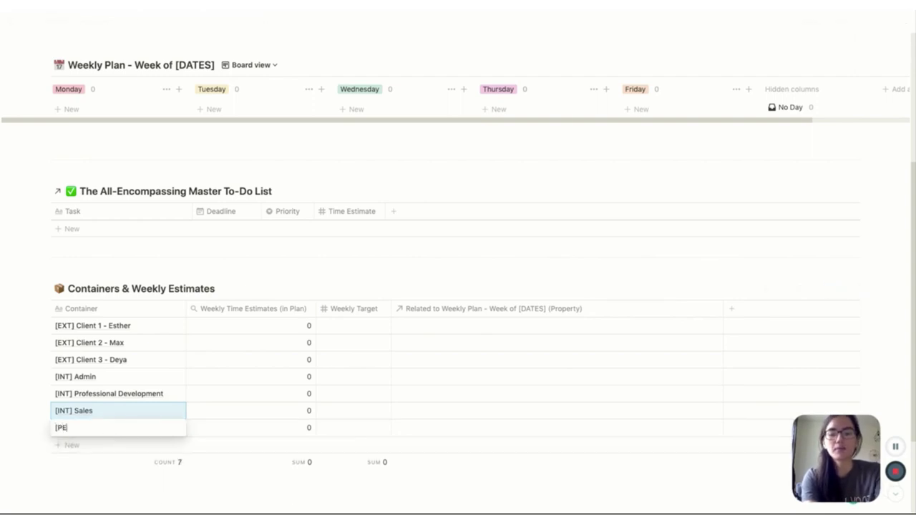
{"action": "type", "text": "R] Self-Care"}
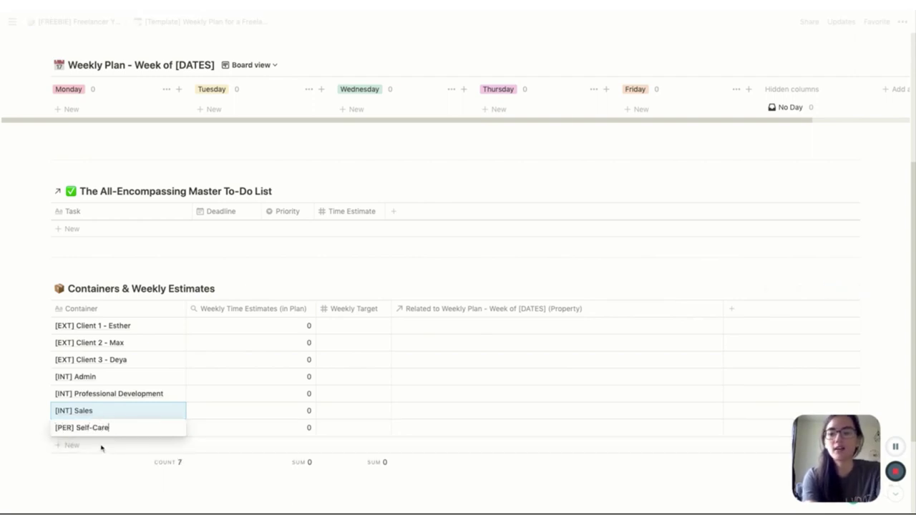
{"action": "key", "text": "Escape"}
{"action": "left_click", "coordinate": [71, 445]}
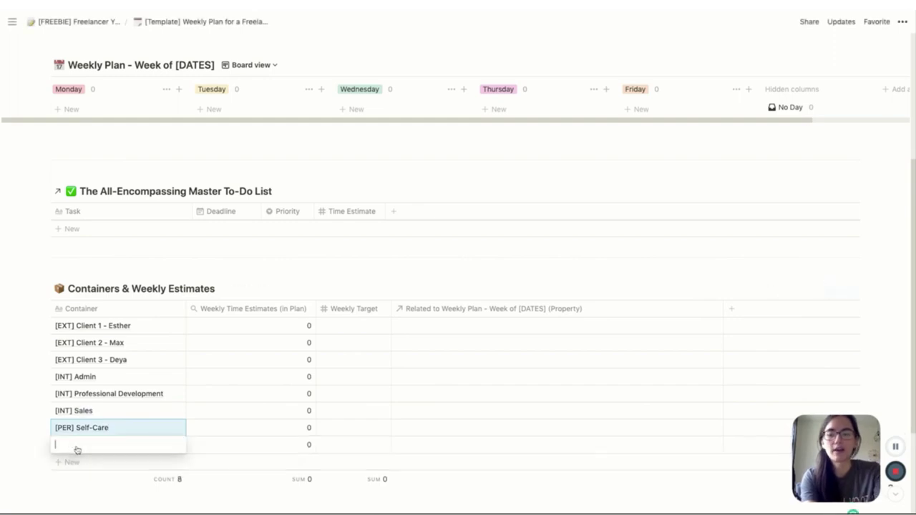
{"action": "type", "text": "[PER] Hobby 1"}
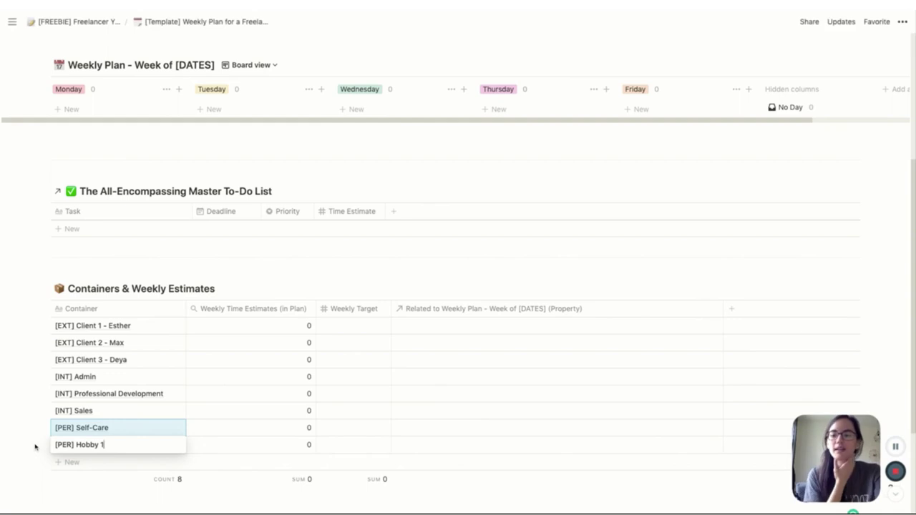
{"action": "key", "text": "Escape"}
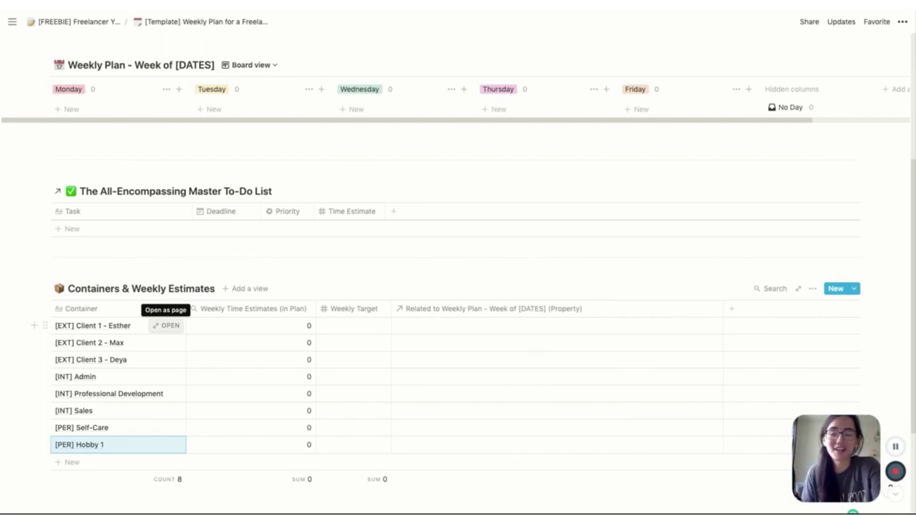
Add an icon to the Client 1 container's page and change it to a person emoji.
{"action": "left_click", "coordinate": [169, 325]}
{"action": "left_click", "coordinate": [286, 94]}
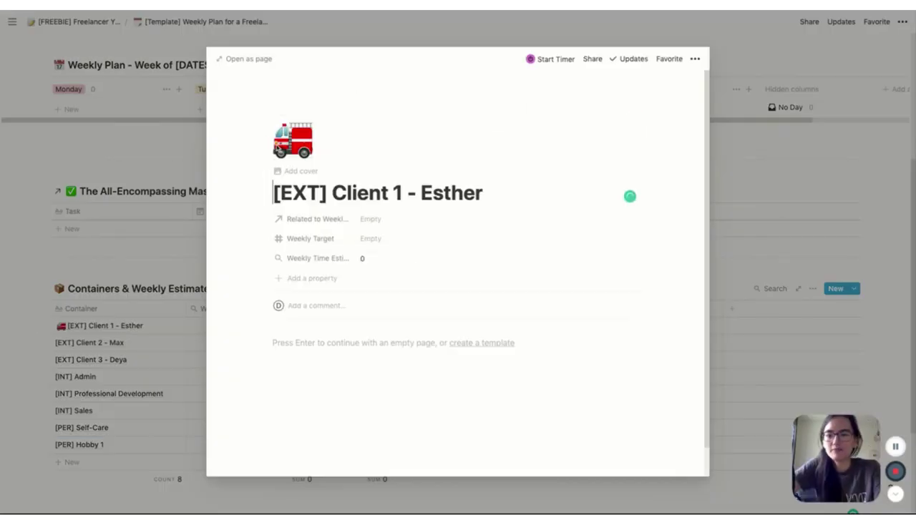
{"action": "left_click", "coordinate": [293, 139]}
{"action": "scroll", "coordinate": [331, 320], "scroll_direction": "down", "scroll_amount": 3}
{"action": "left_click", "coordinate": [318, 317]}
Add an icon to the Client 2 container's page and change it to a person emoji.
{"action": "left_click", "coordinate": [101, 342]}
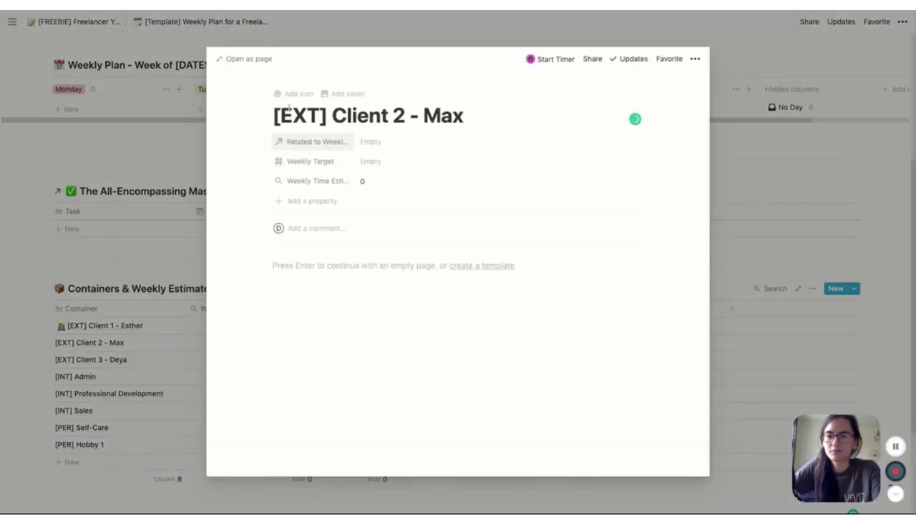
{"action": "left_click", "coordinate": [286, 94]}
{"action": "left_click", "coordinate": [293, 138]}
{"action": "scroll", "coordinate": [320, 306], "scroll_direction": "down", "scroll_amount": 2}
{"action": "left_click", "coordinate": [319, 306]}
Add an icon to the Client 3 container's page and change it to a person emoji.
{"action": "left_click", "coordinate": [101, 359]}
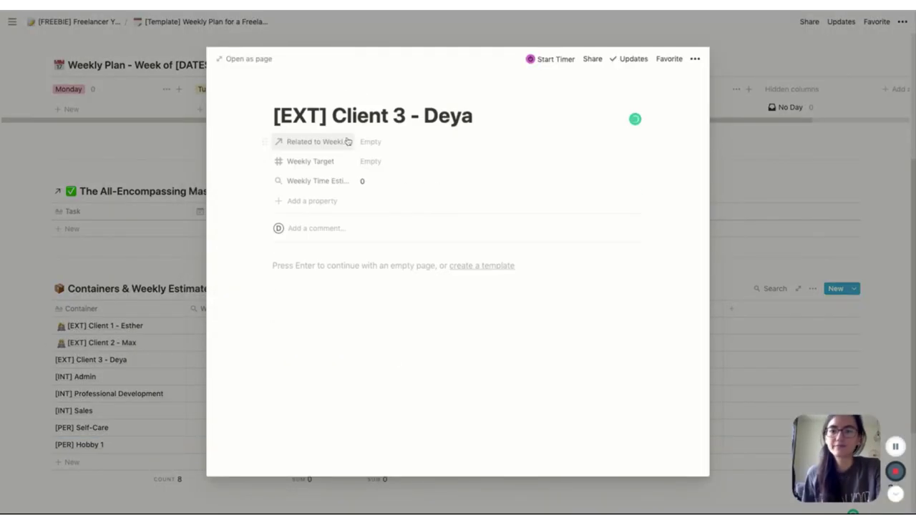
{"action": "left_click", "coordinate": [286, 94]}
{"action": "left_click", "coordinate": [293, 138]}
{"action": "scroll", "coordinate": [334, 287], "scroll_direction": "down", "scroll_amount": 3}
{"action": "left_click", "coordinate": [331, 287]}
Add an icon to the [INT] Admin container's page and change it to a mailbox emoji.
{"action": "left_click", "coordinate": [86, 377]}
{"action": "left_click", "coordinate": [287, 94]}
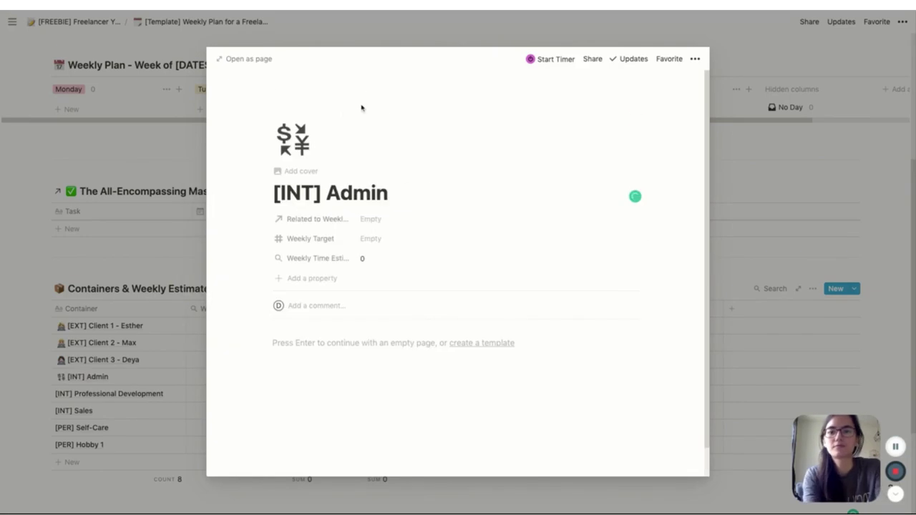
{"action": "left_click", "coordinate": [292, 138]}
{"action": "left_click", "coordinate": [198, 214]}
Add an icon to the [INT] Professional Development container's page and change it to a brain emoji.
{"action": "left_click", "coordinate": [109, 393]}
{"action": "left_click", "coordinate": [288, 97]}
{"action": "left_click", "coordinate": [293, 139]}
{"action": "left_click", "coordinate": [198, 215]}
Add an icon to the [INT] Sales container's page and change it to an emoji found by searching for "money".
{"action": "left_click", "coordinate": [73, 411]}
{"action": "left_click", "coordinate": [286, 94]}
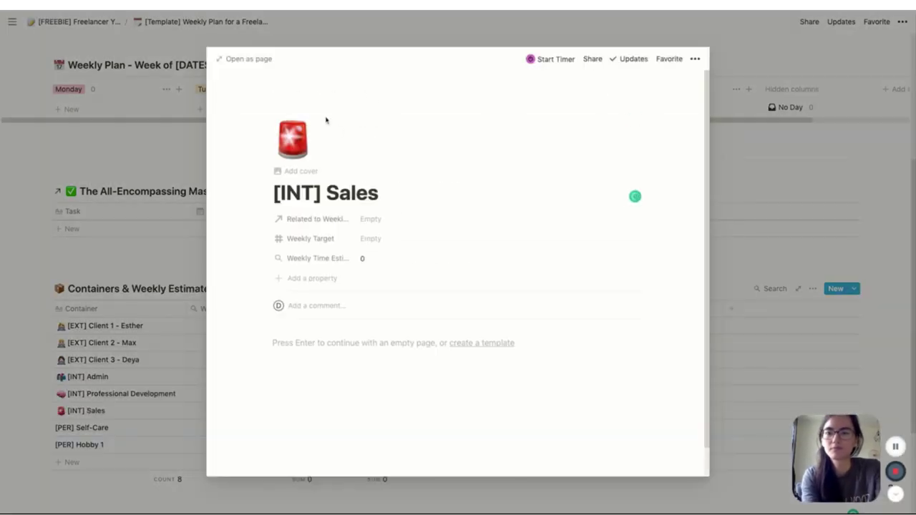
{"action": "left_click", "coordinate": [293, 138]}
{"action": "type", "text": "money"}
{"action": "left_click", "coordinate": [212, 215]}
Add an icon to the [PER] Self-Care container's page and change it to a green plant emoji.
{"action": "left_click", "coordinate": [82, 427]}
{"action": "left_click", "coordinate": [286, 94]}
{"action": "left_click", "coordinate": [292, 138]}
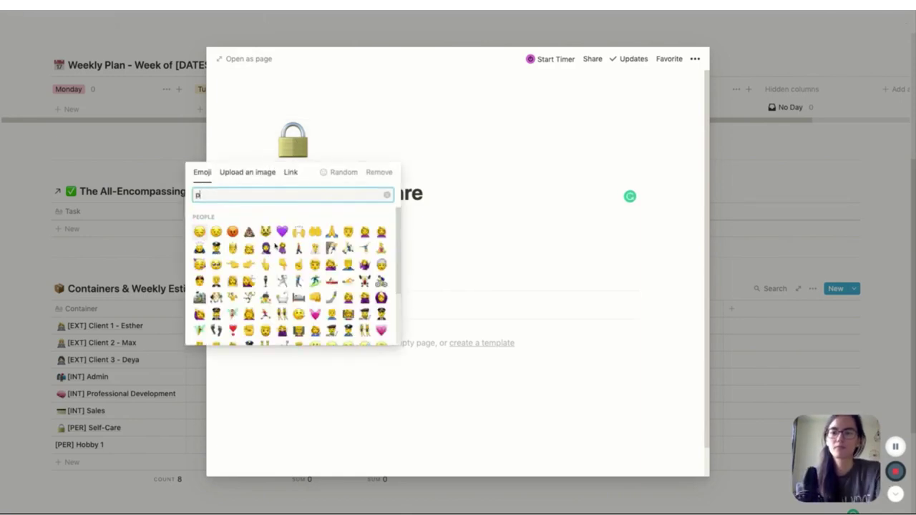
{"action": "left_click", "coordinate": [199, 214]}
Give the [PER] Hobby 1 container's page an icon, change it to the yarn emoji found with "knit", and return to the table.
{"action": "left_click", "coordinate": [79, 445]}
{"action": "left_click", "coordinate": [286, 93]}
{"action": "left_click", "coordinate": [293, 138]}
{"action": "type", "text": "ball"}
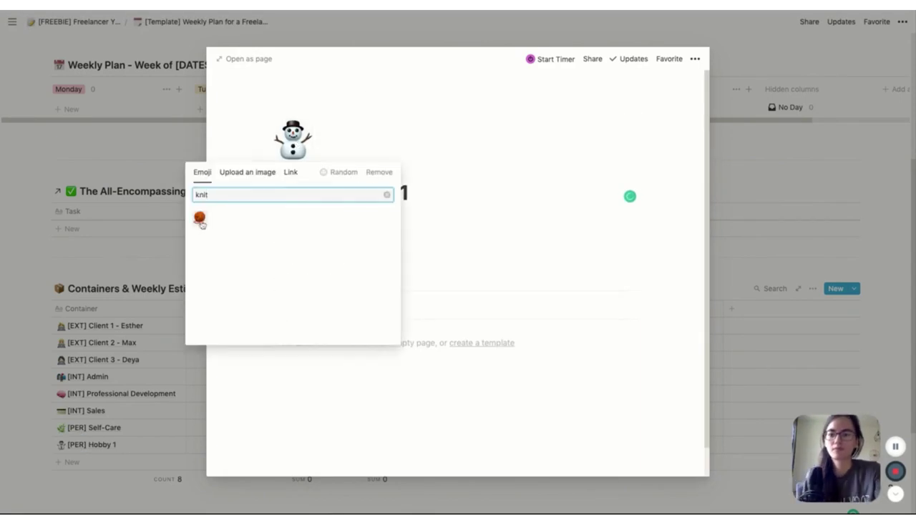
{"action": "left_click", "coordinate": [198, 215]}
{"action": "key", "text": "Escape"}
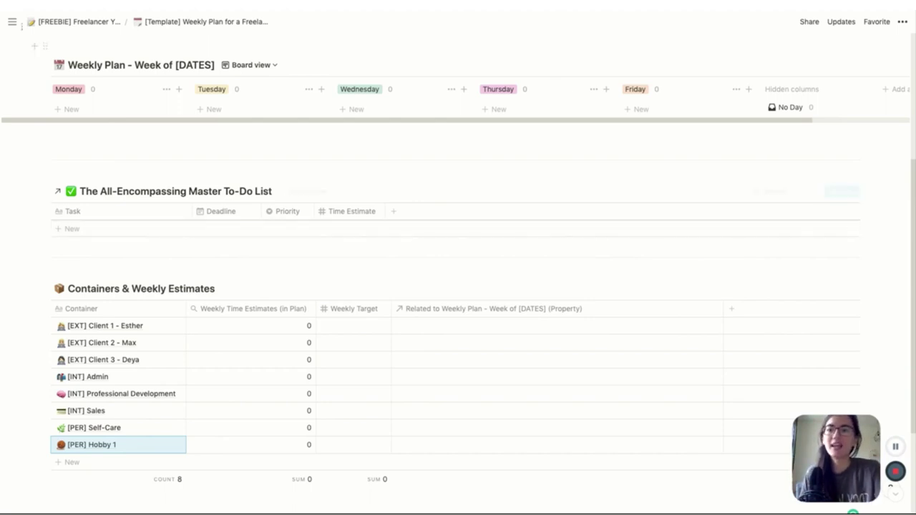
Open the [FREEBIE] Freelancer Yearly Task Manager & Overview page and go to its All-Encompassing Master To-Do List.
{"action": "left_click", "coordinate": [14, 25]}
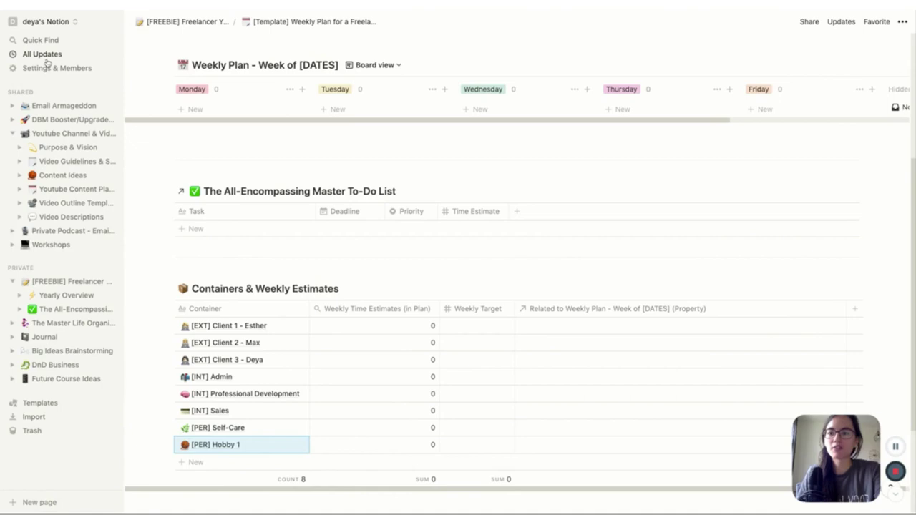
{"action": "left_click", "coordinate": [57, 282]}
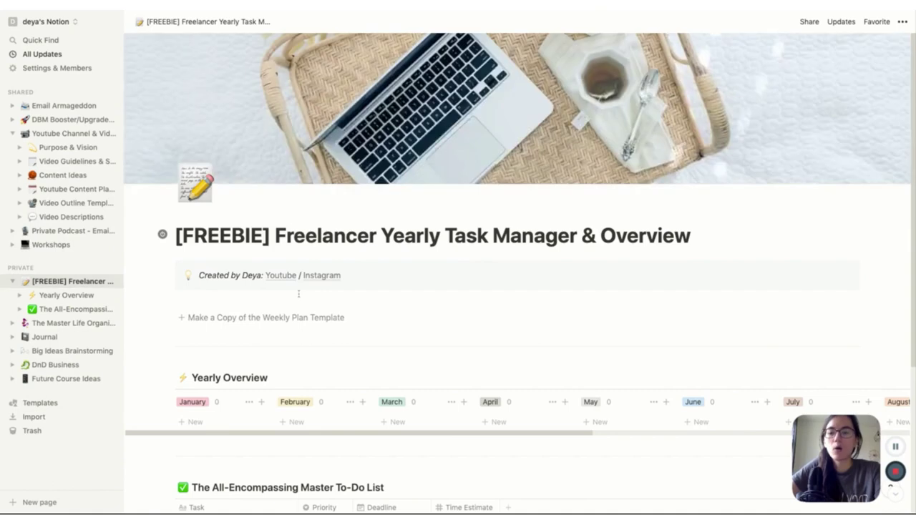
{"action": "scroll", "coordinate": [299, 293], "scroll_direction": "down", "scroll_amount": 4}
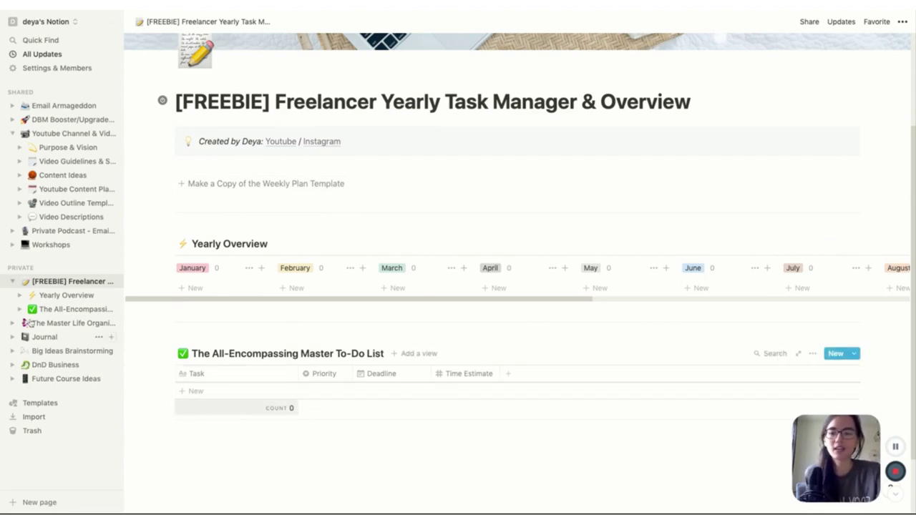
{"action": "left_click", "coordinate": [61, 309]}
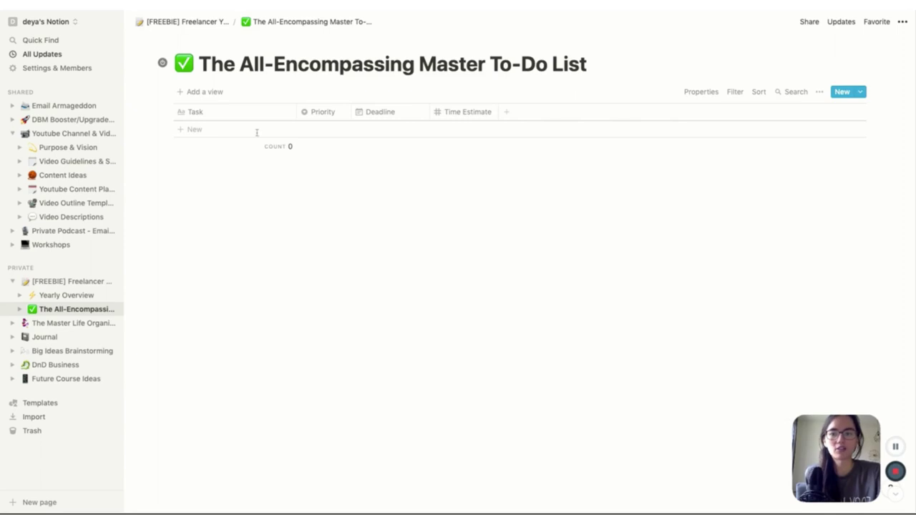
{"action": "left_click", "coordinate": [71, 283]}
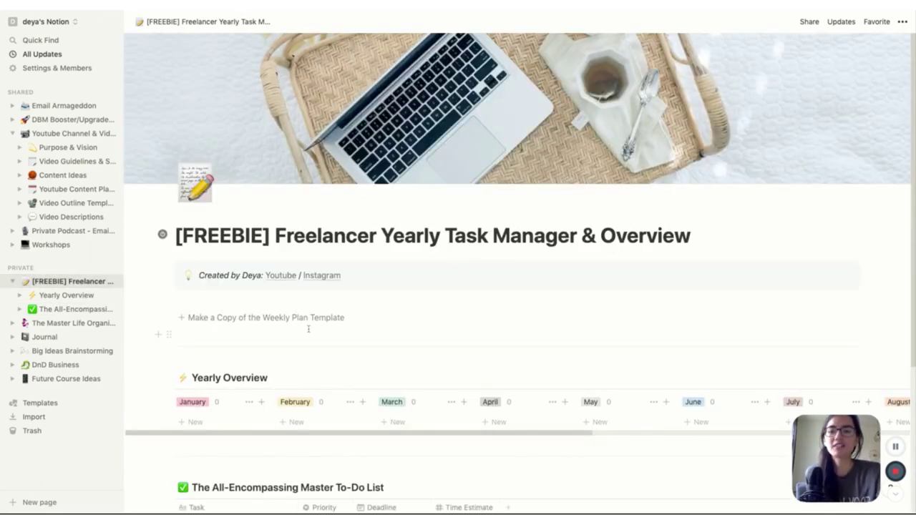
{"action": "scroll", "coordinate": [308, 328], "scroll_direction": "down", "scroll_amount": 5}
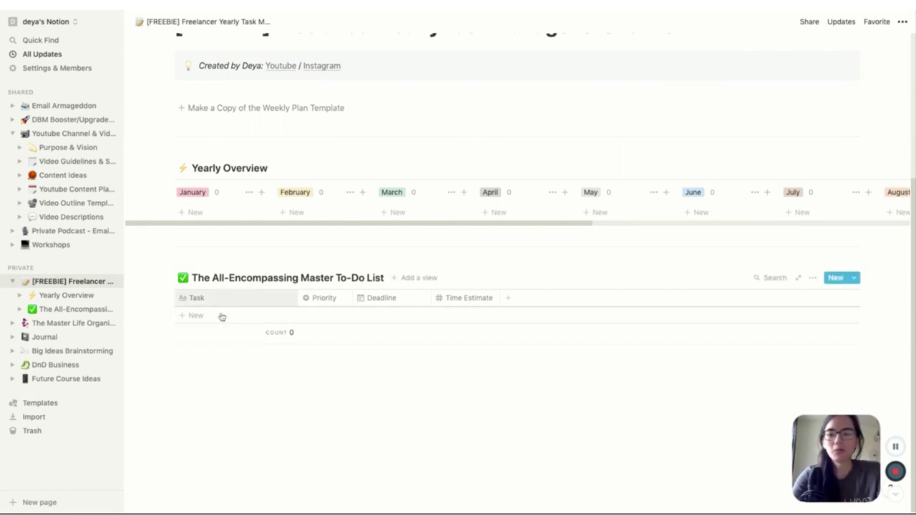
Add the tasks "Upload a blog post" and "Set up a Youtube channel" to the Master To-Do List.
{"action": "left_click", "coordinate": [192, 315]}
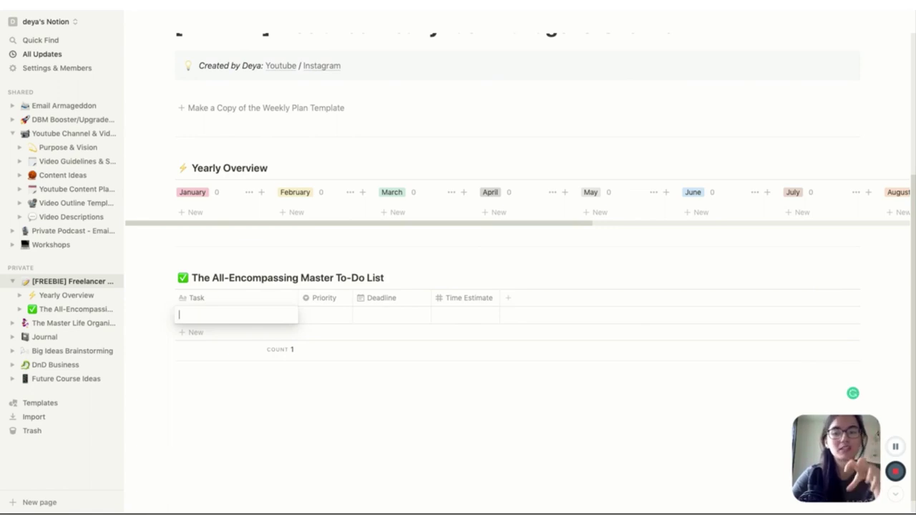
{"action": "type", "text": "Upload"}
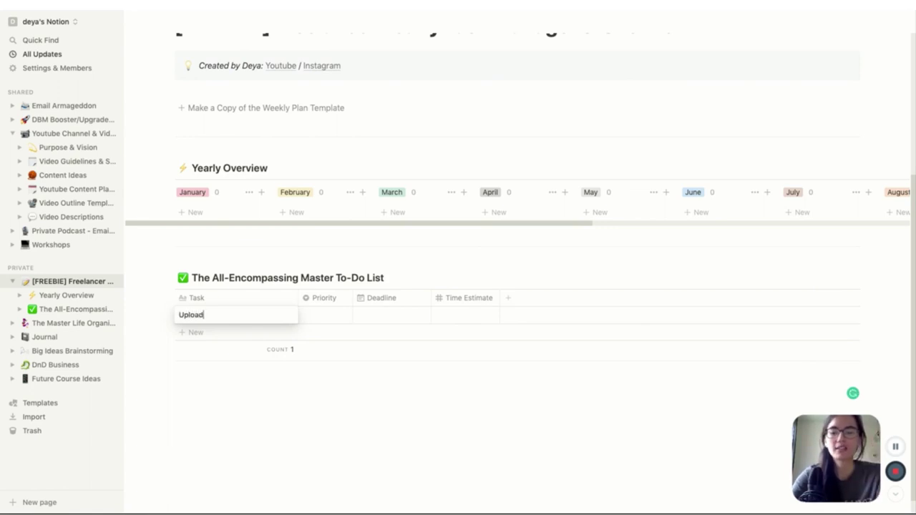
{"action": "type", "text": " a blog post"}
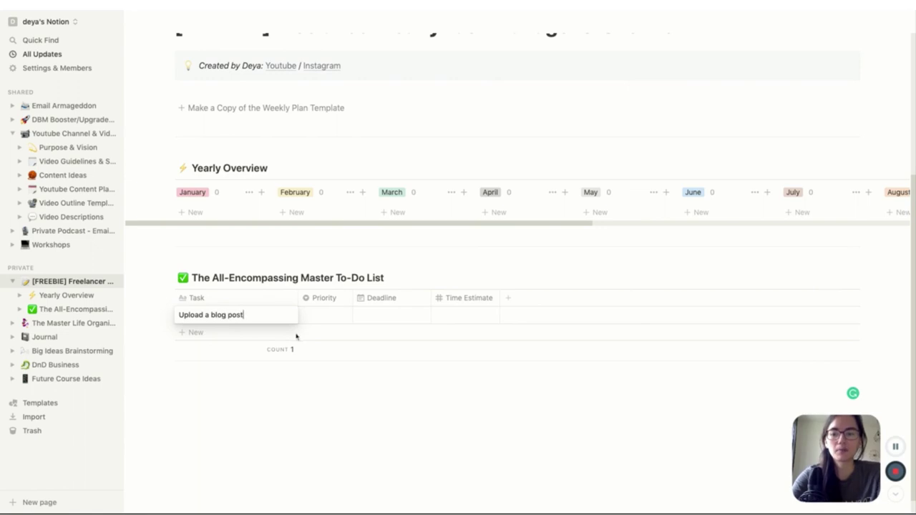
{"action": "key", "text": "Escape"}
{"action": "left_click", "coordinate": [238, 339]}
{"action": "type", "text": "Set up a Youtube channel"}
{"action": "key", "text": "Return"}
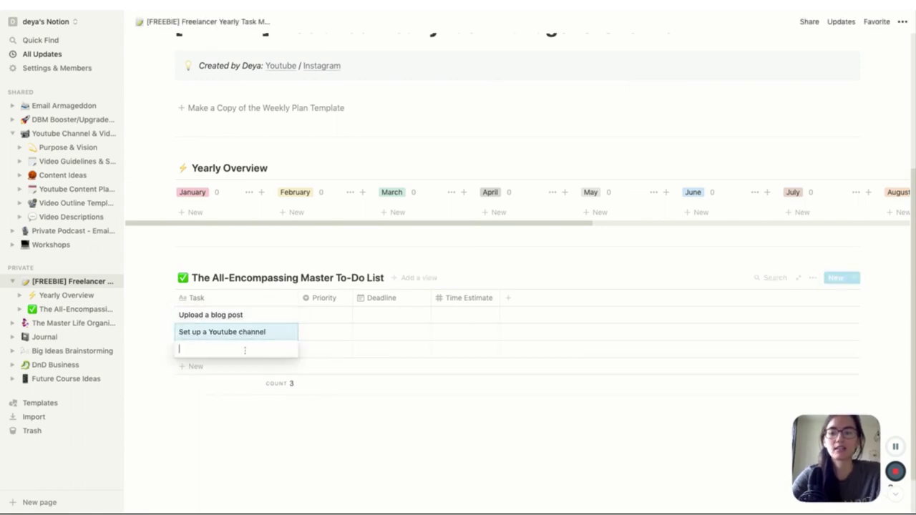
Add the tasks "Set up your personal Instagram profile" and "Finish a new course" to the Master To-Do List.
{"action": "type", "text": "Set up your personal tnstagram profile"}
{"action": "key", "text": "Return"}
{"action": "type", "text": "Finish a new course"}
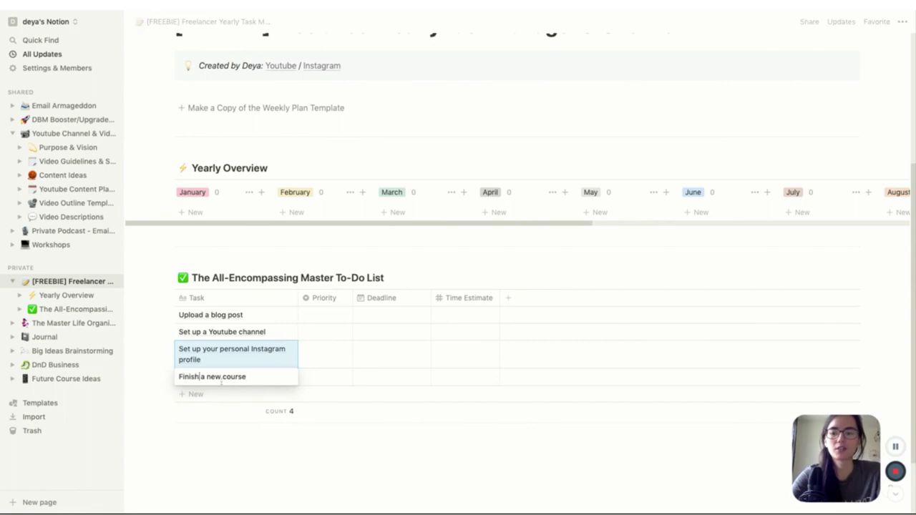
{"action": "key", "text": "Return"}
Add the tasks "Knit a cardigan", "Call your mom" and "Set up a new project plan for a new project" to the list.
{"action": "type", "text": "Knit a cardigan"}
{"action": "key", "text": "Return"}
{"action": "type", "text": "Call your mom"}
{"action": "key", "text": "Return"}
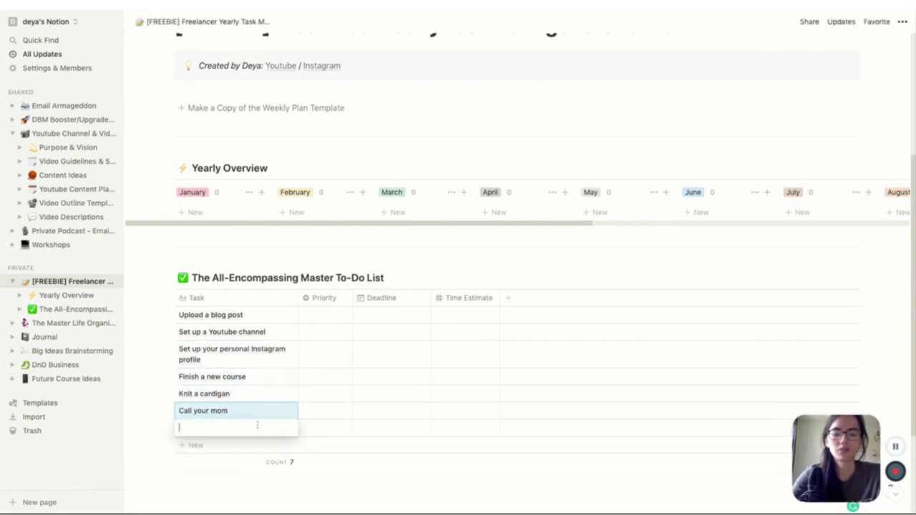
{"action": "type", "text": "Set up a new project plan for a new project"}
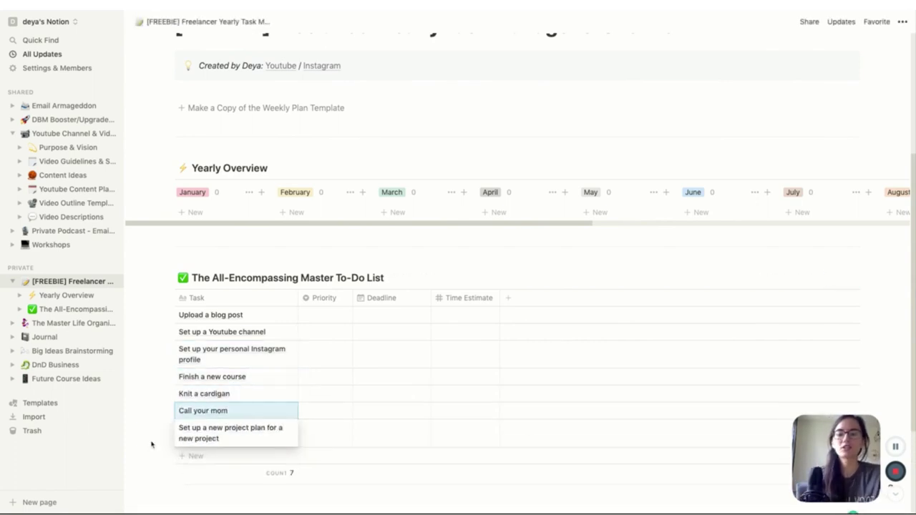
{"action": "key", "text": "Escape"}
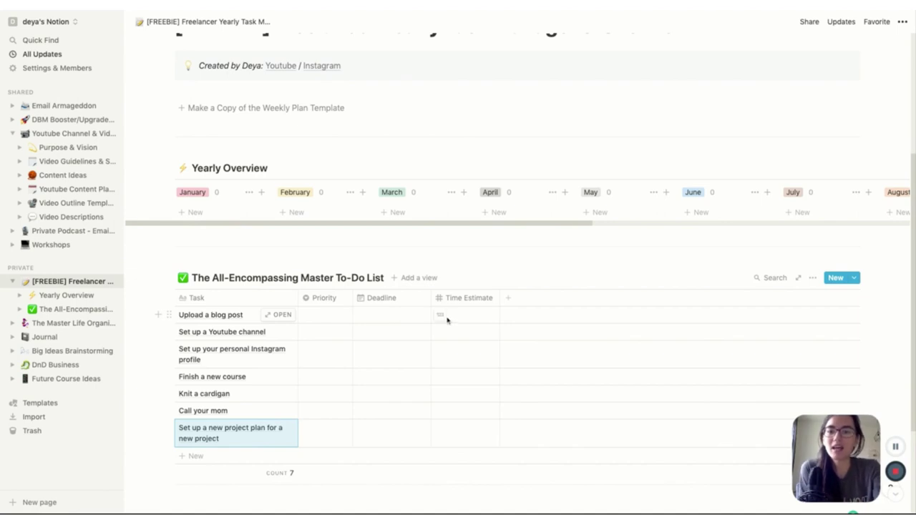
Set the priority of the blog post task to Urgent, the Youtube channel task to Medium and the Instagram profile task to Low.
{"action": "left_click", "coordinate": [322, 318]}
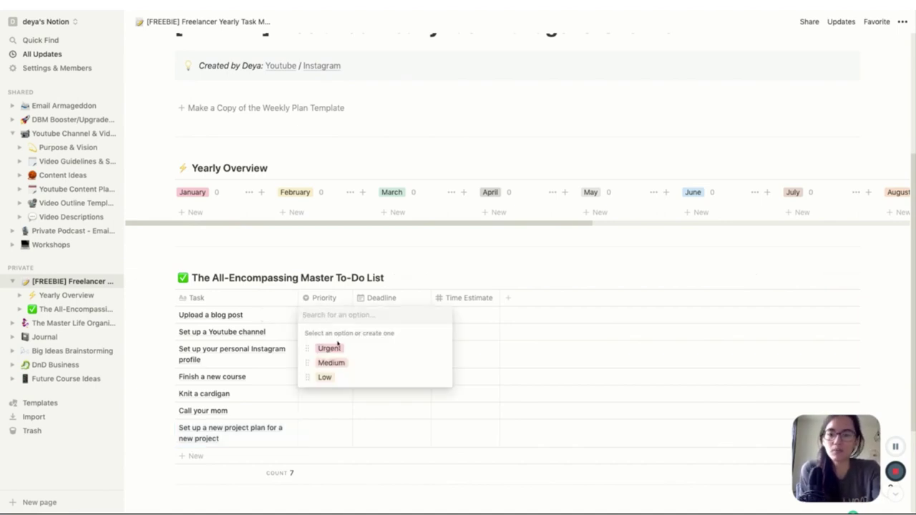
{"action": "left_click", "coordinate": [338, 350]}
{"action": "left_click", "coordinate": [319, 332]}
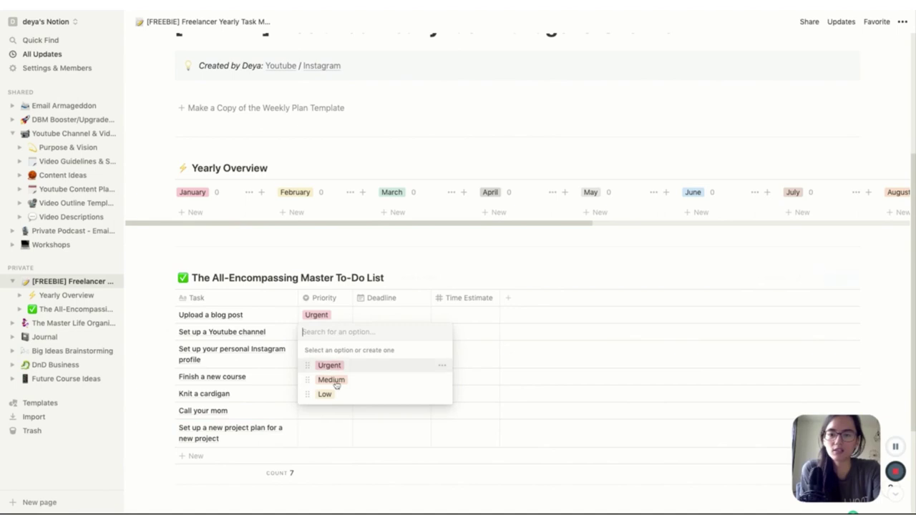
{"action": "left_click", "coordinate": [332, 380]}
{"action": "left_click", "coordinate": [324, 354]}
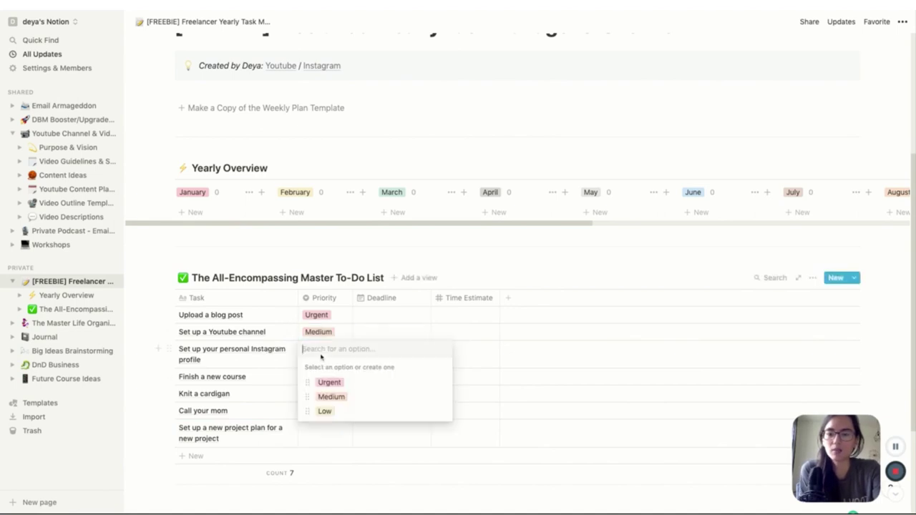
{"action": "left_click", "coordinate": [331, 412]}
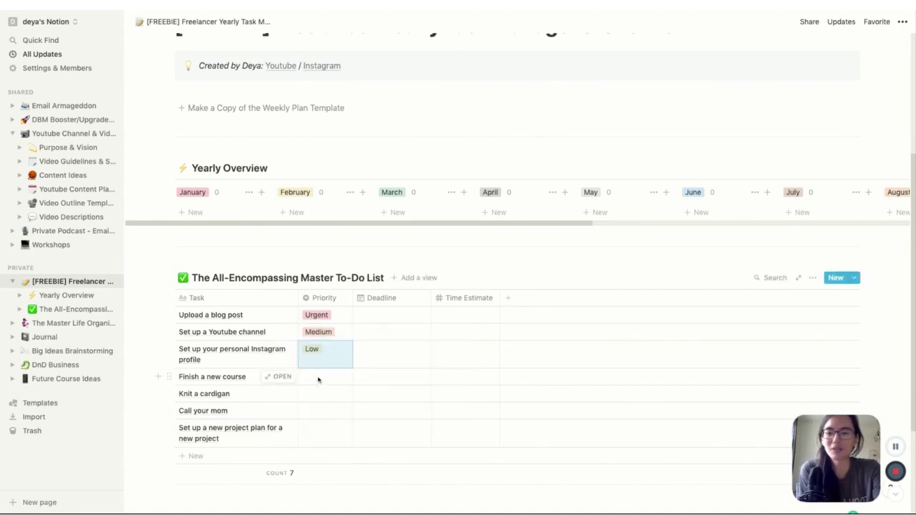
Set the priority of "Finish a new course" to Medium and of "Knit a cardigan" to Low.
{"action": "left_click", "coordinate": [318, 378]}
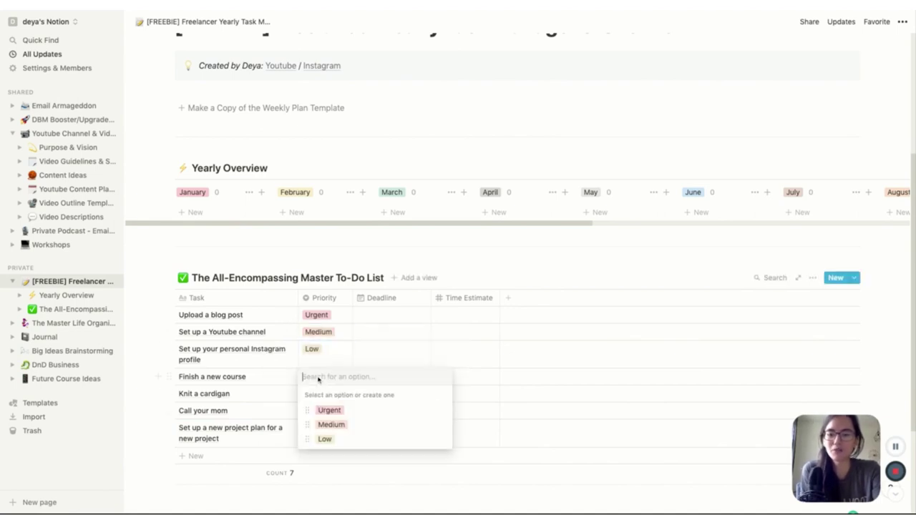
{"action": "left_click", "coordinate": [330, 424]}
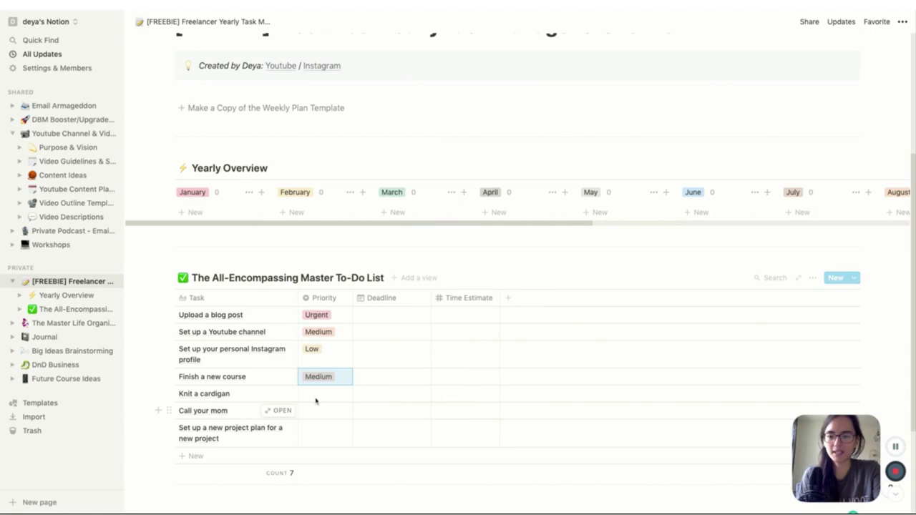
{"action": "left_click", "coordinate": [315, 396]}
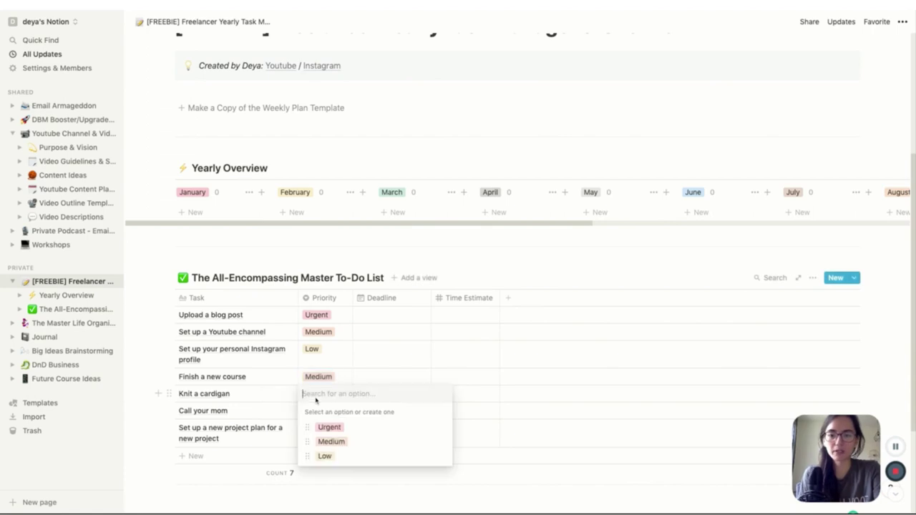
{"action": "left_click", "coordinate": [324, 456]}
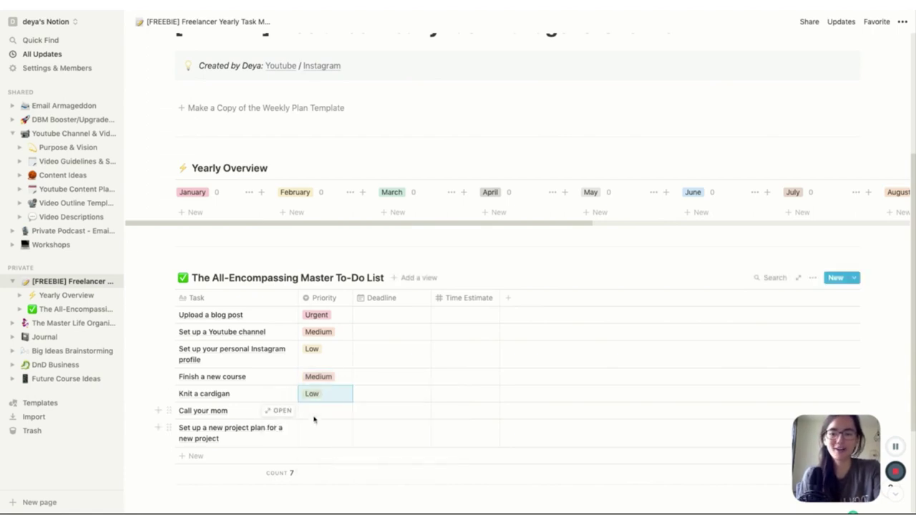
Set the priority of "Call your mom" and of the new project plan task to Urgent.
{"action": "left_click", "coordinate": [316, 415]}
{"action": "left_click", "coordinate": [329, 445]}
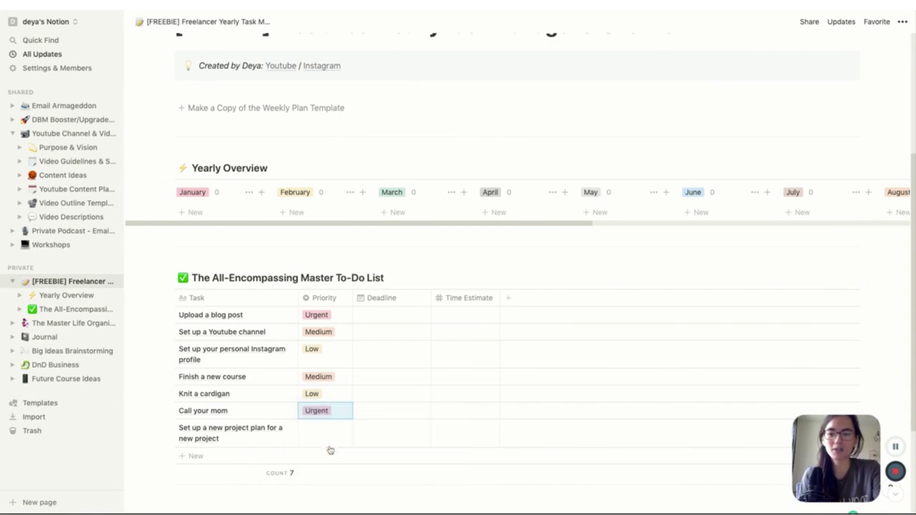
{"action": "left_click", "coordinate": [317, 431]}
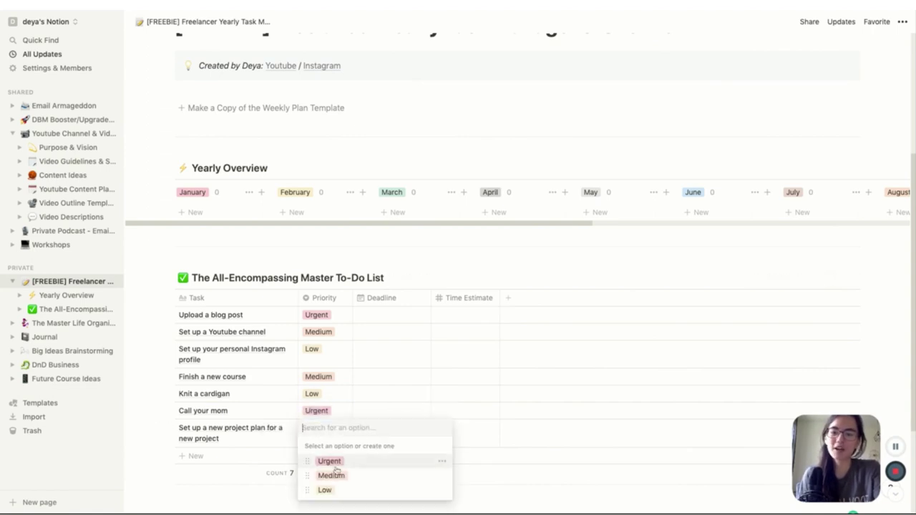
{"action": "left_click", "coordinate": [329, 461]}
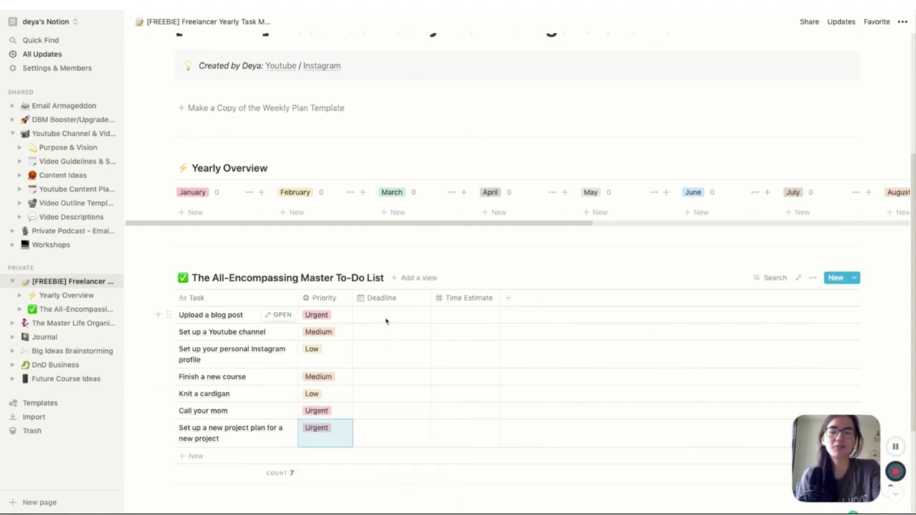
Set the deadline of "Upload a blog post" to Aug 18, 2021 and of "Set up a Youtube channel" to Aug 26, 2021.
{"action": "left_click", "coordinate": [385, 322]}
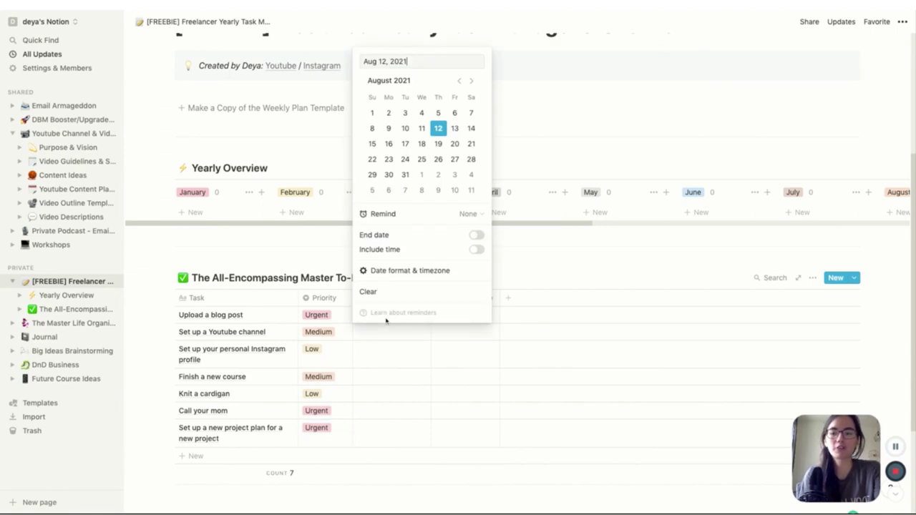
{"action": "left_click", "coordinate": [422, 144]}
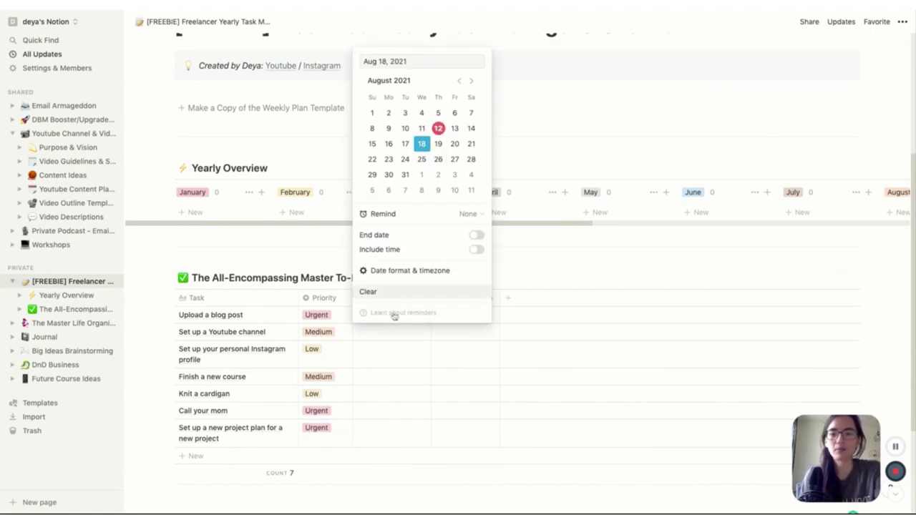
{"action": "left_click", "coordinate": [392, 335]}
{"action": "left_click", "coordinate": [392, 335]}
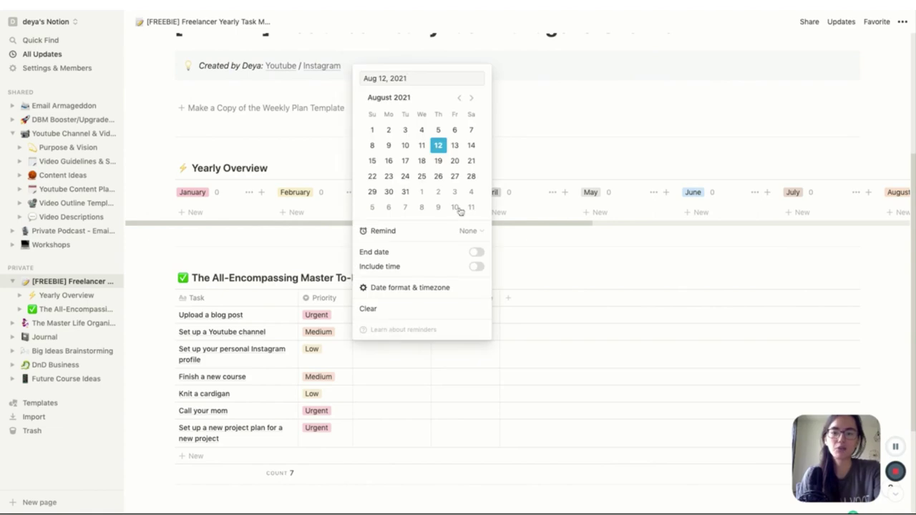
{"action": "left_click", "coordinate": [438, 176]}
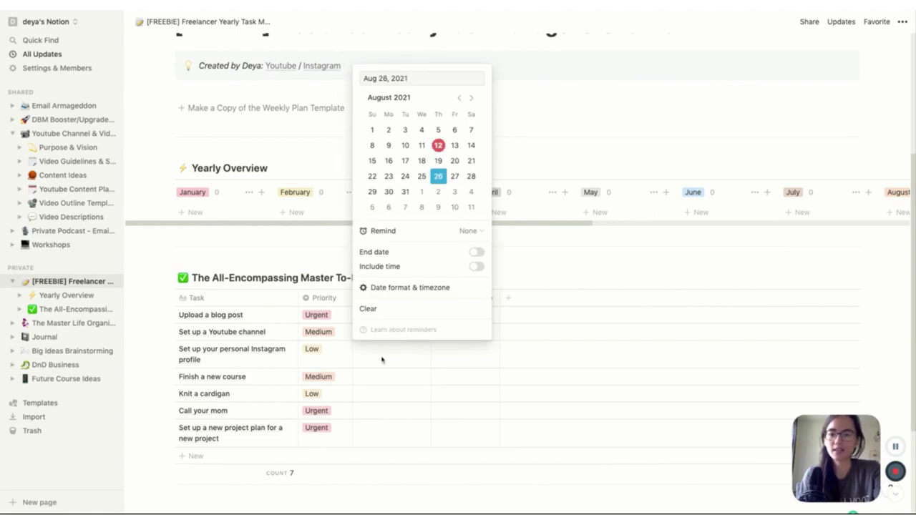
Set the deadline of "Call your mom" in the Master To-Do List to Aug 13, 2021.
{"action": "key", "text": "Escape"}
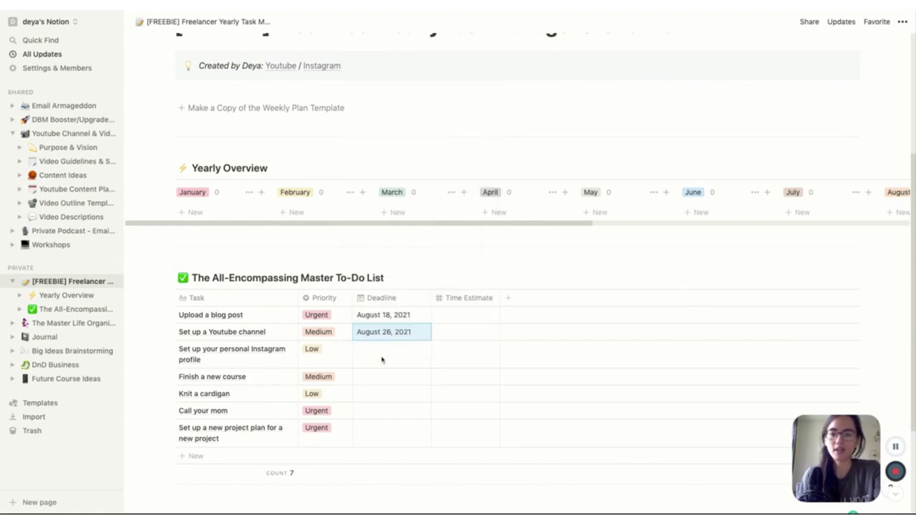
{"action": "left_click", "coordinate": [369, 410]}
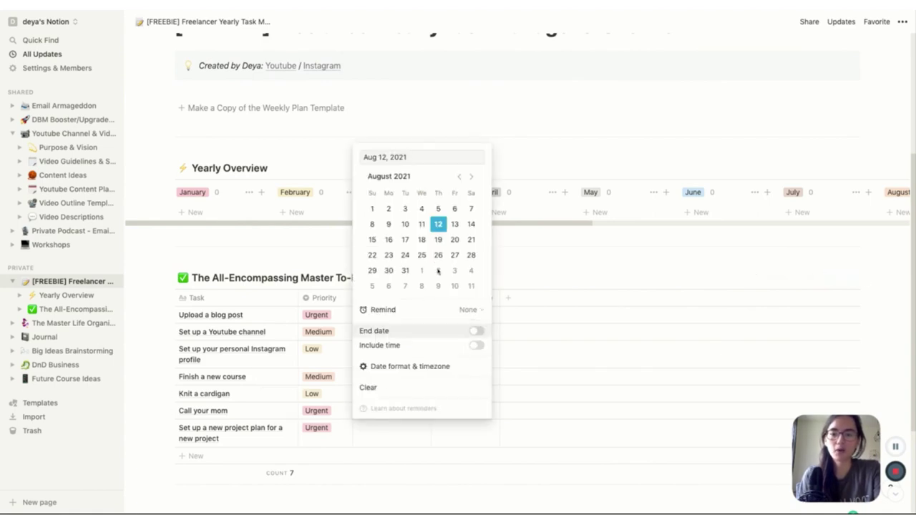
{"action": "left_click", "coordinate": [454, 224]}
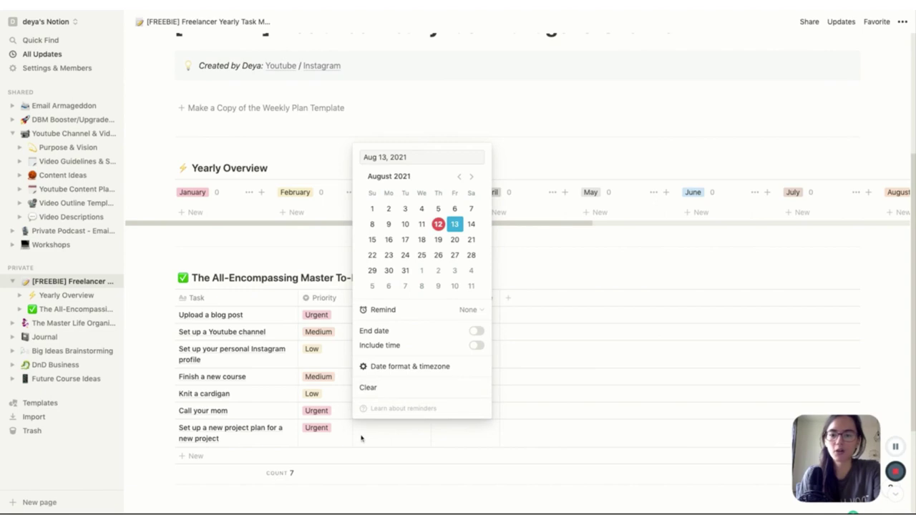
{"action": "left_click", "coordinate": [367, 435]}
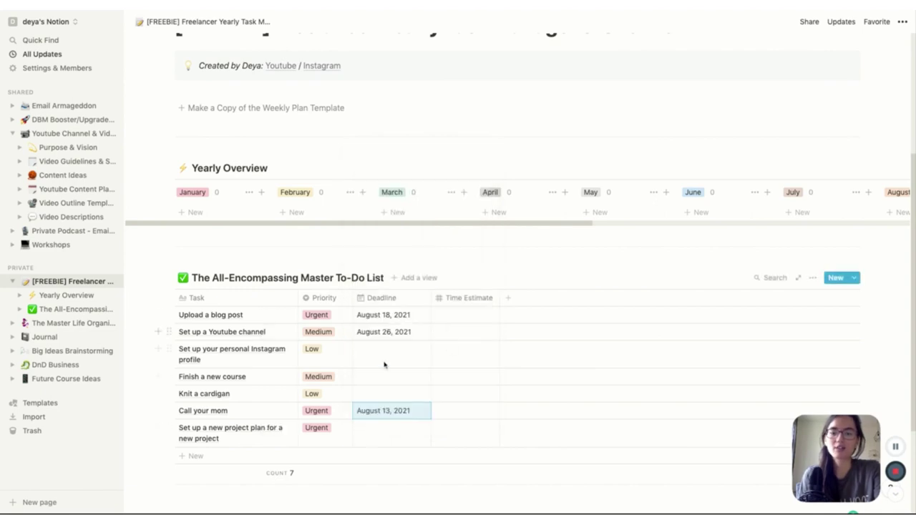
Set the time estimates of the blog post, Youtube channel and Instagram profile tasks to 2, 4.5 and 3.
{"action": "left_click", "coordinate": [469, 317]}
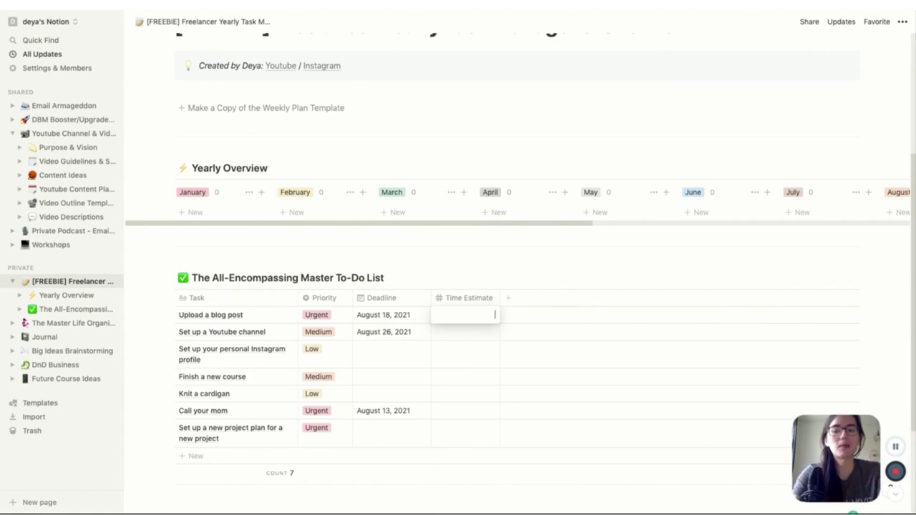
{"action": "type", "text": "2"}
{"action": "key", "text": "Return"}
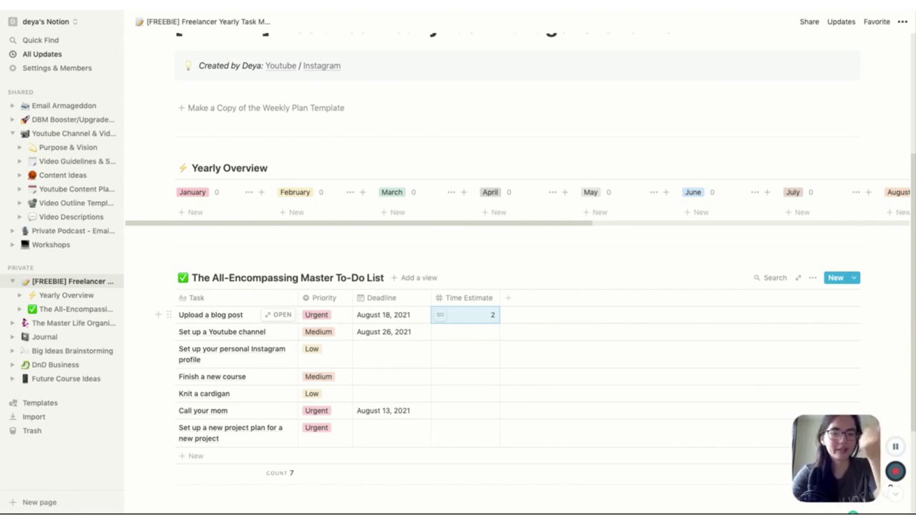
{"action": "left_click", "coordinate": [487, 332]}
{"action": "type", "text": "4"}
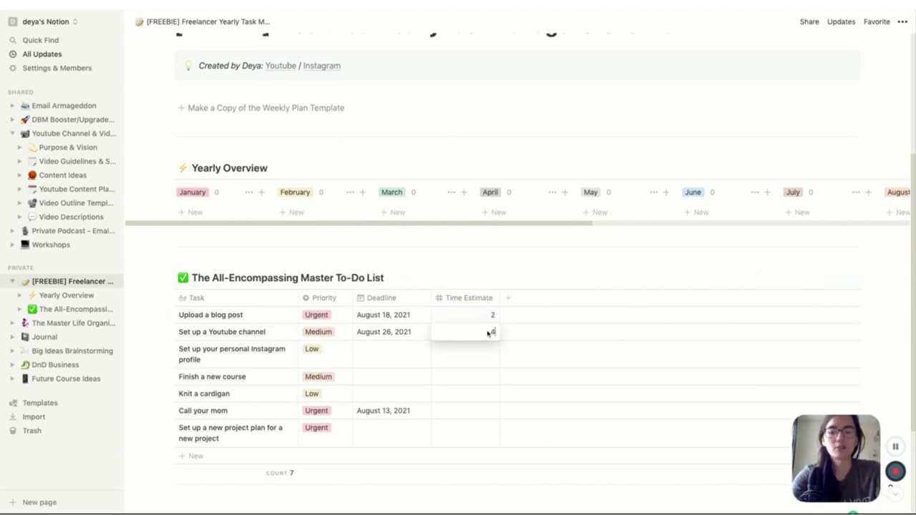
{"action": "type", "text": ".5"}
{"action": "key", "text": "Return"}
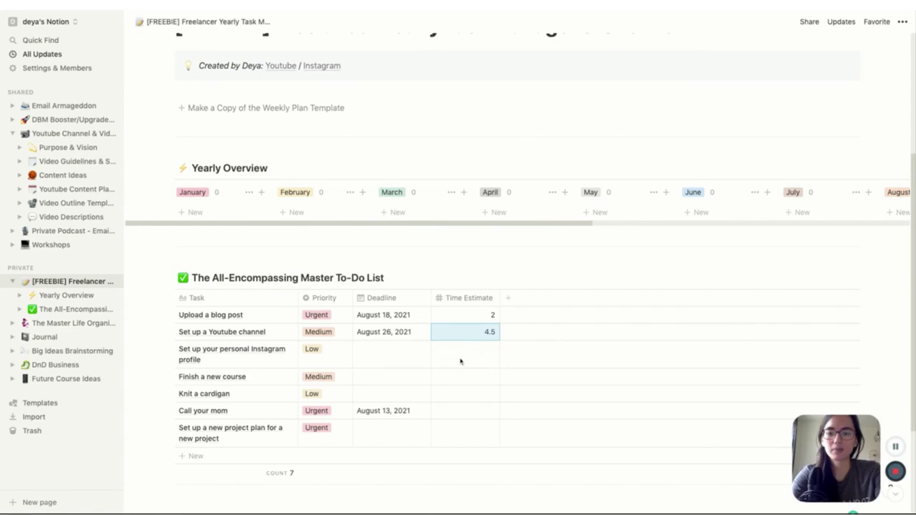
{"action": "left_click", "coordinate": [460, 360]}
{"action": "type", "text": "3"}
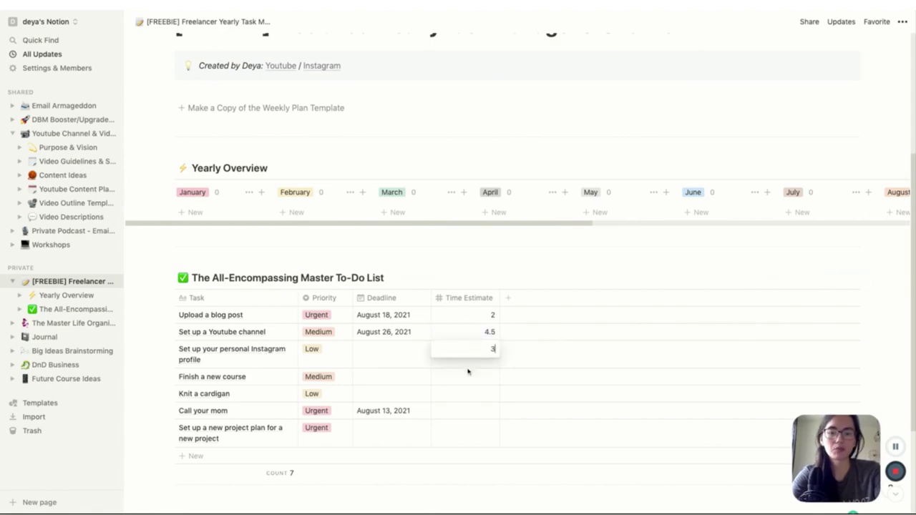
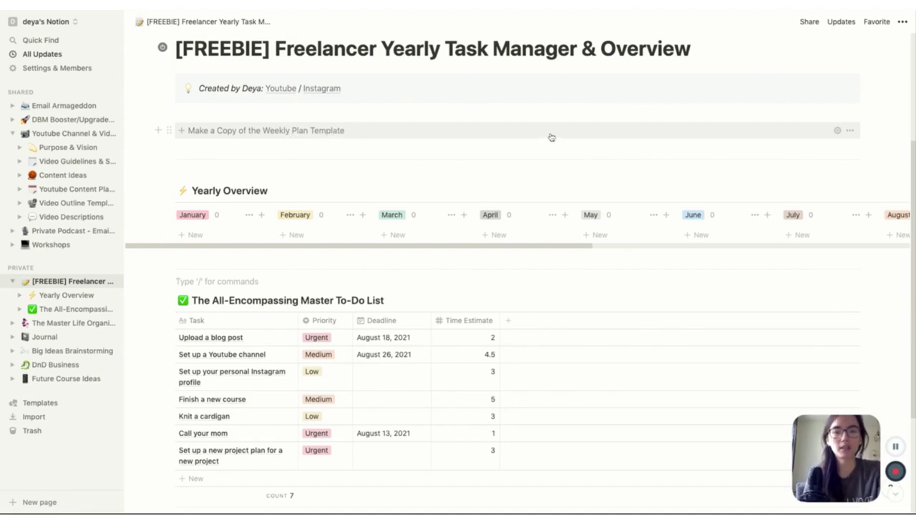
Open the "[Template] Weekly Plan for a Freelancer" page from the configuration of the weekly plan copy button, and hide the sidebar.
{"action": "left_click", "coordinate": [837, 133]}
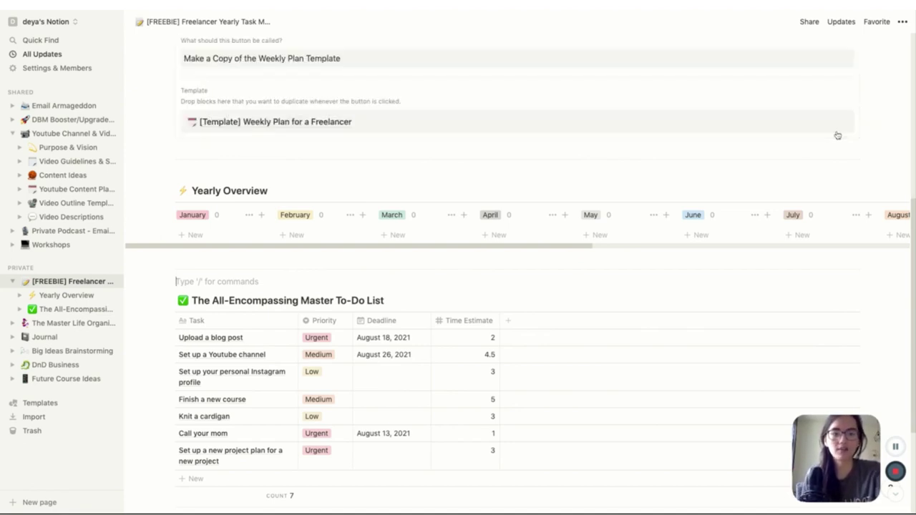
{"action": "left_click", "coordinate": [324, 123]}
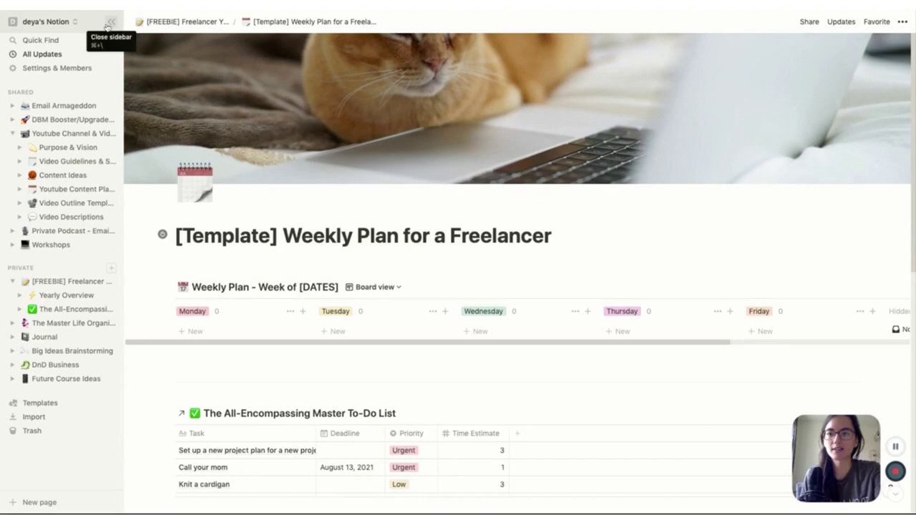
{"action": "left_click", "coordinate": [109, 24]}
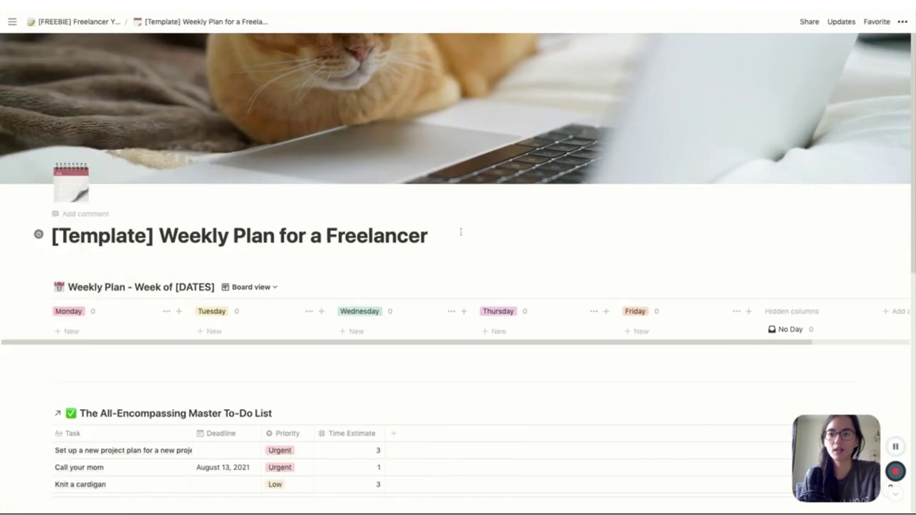
Add a Monday card to the Weekly Plan board, titled "Call with" plus the first name of Client 1.
{"action": "scroll", "coordinate": [461, 232], "scroll_direction": "down", "scroll_amount": 5}
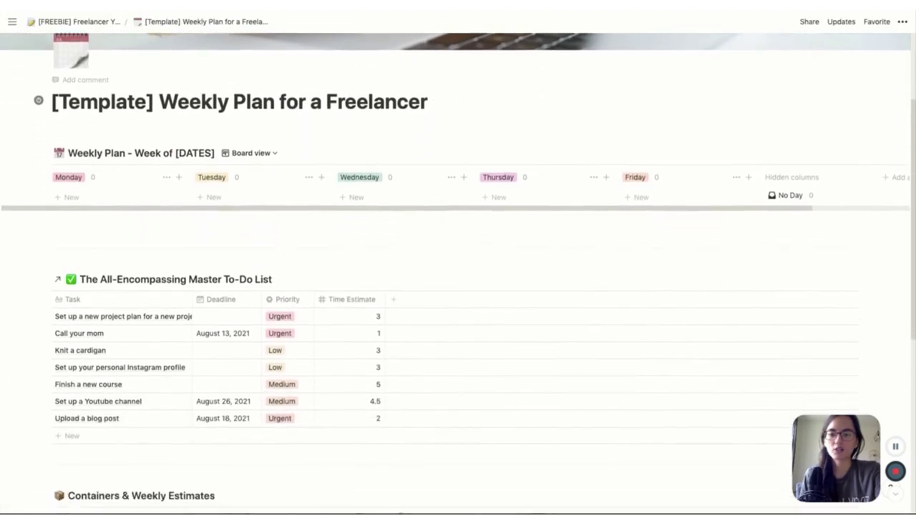
{"action": "scroll", "coordinate": [458, 260], "scroll_direction": "down", "scroll_amount": 1}
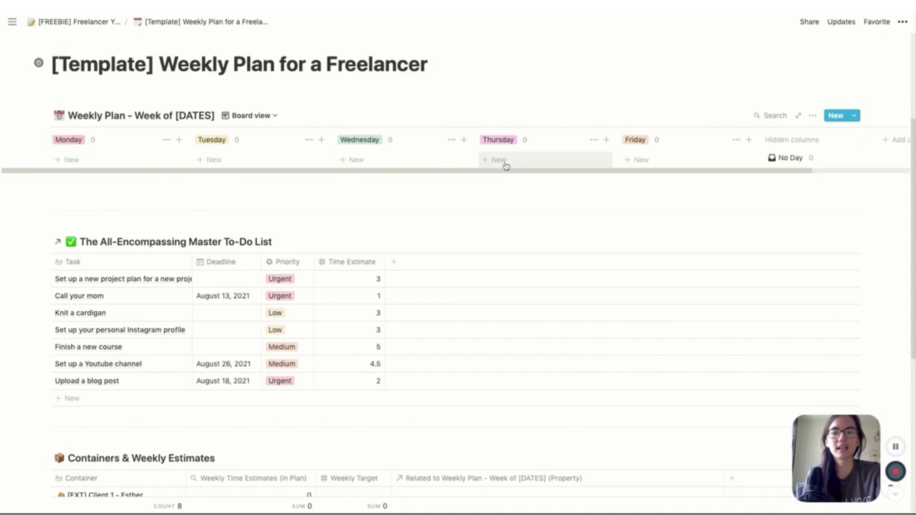
{"action": "left_click", "coordinate": [147, 160]}
{"action": "type", "text": "Call"}
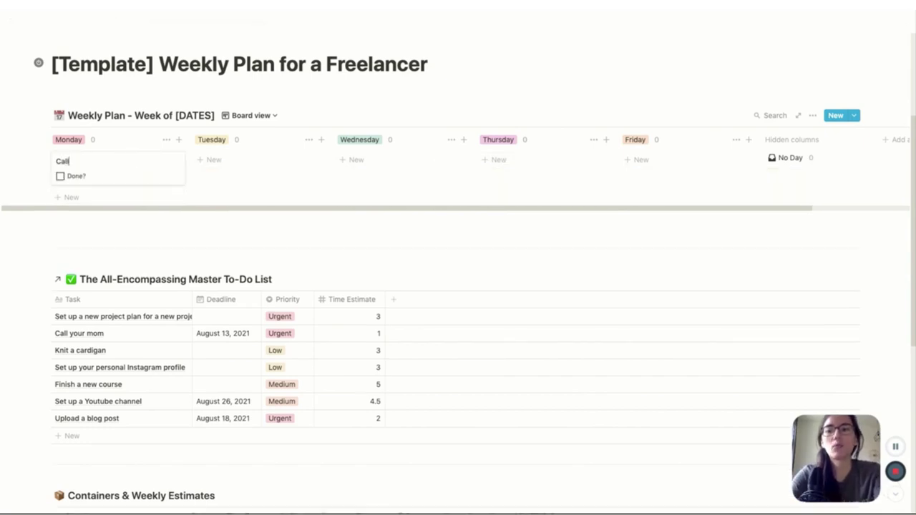
{"action": "type", "text": " with Esther"}
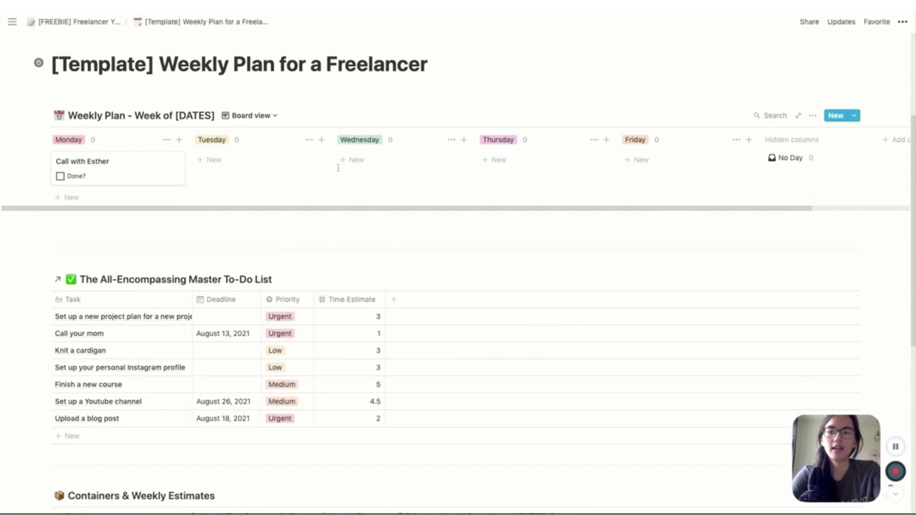
Add a "Bookkeeping" card to Thursday and an "Invoicing" card to Friday on the Weekly Plan board.
{"action": "left_click", "coordinate": [488, 161]}
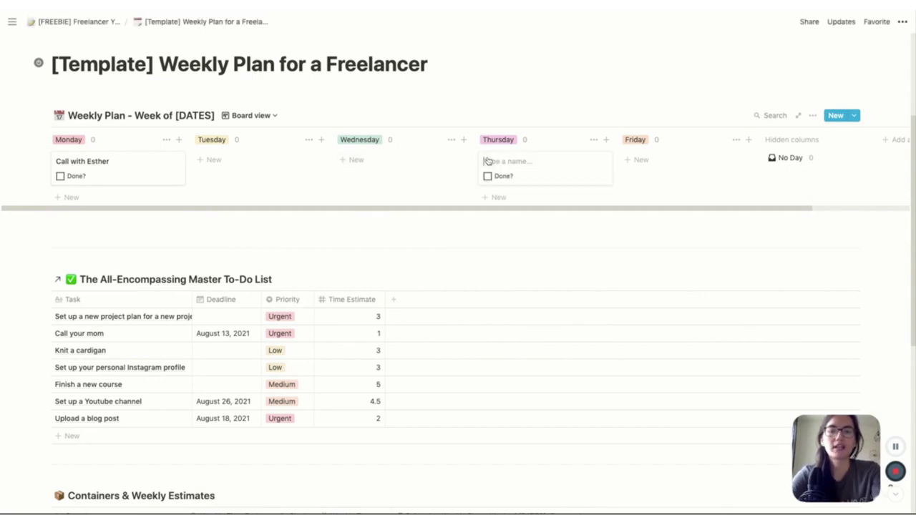
{"action": "type", "text": "Bookkeeping"}
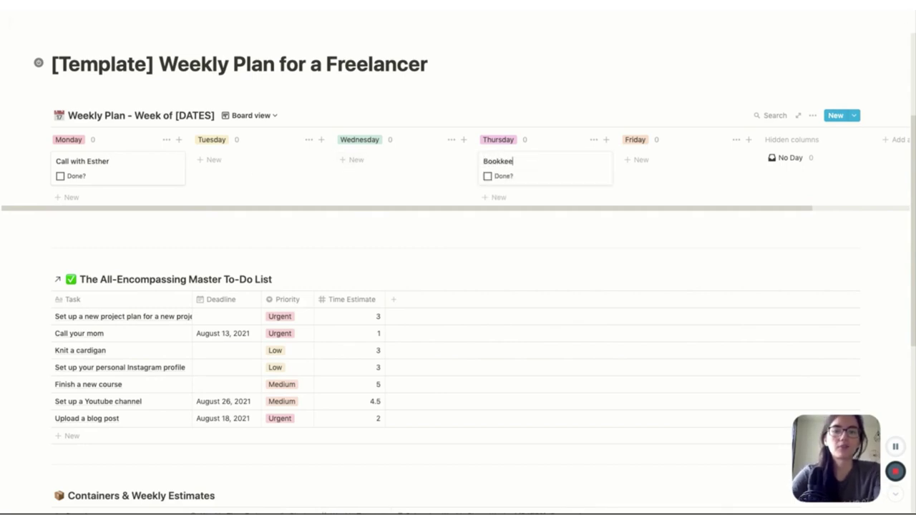
{"action": "left_click", "coordinate": [656, 159]}
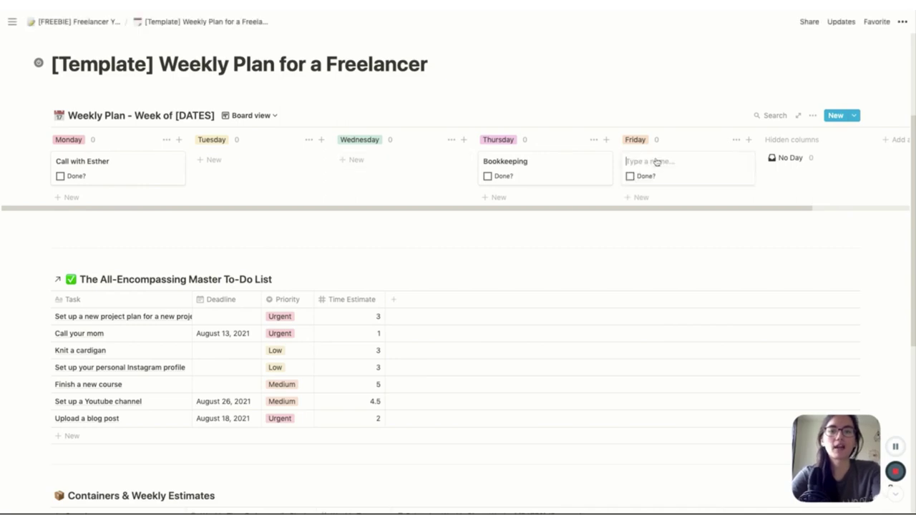
{"action": "type", "text": "Invoicing"}
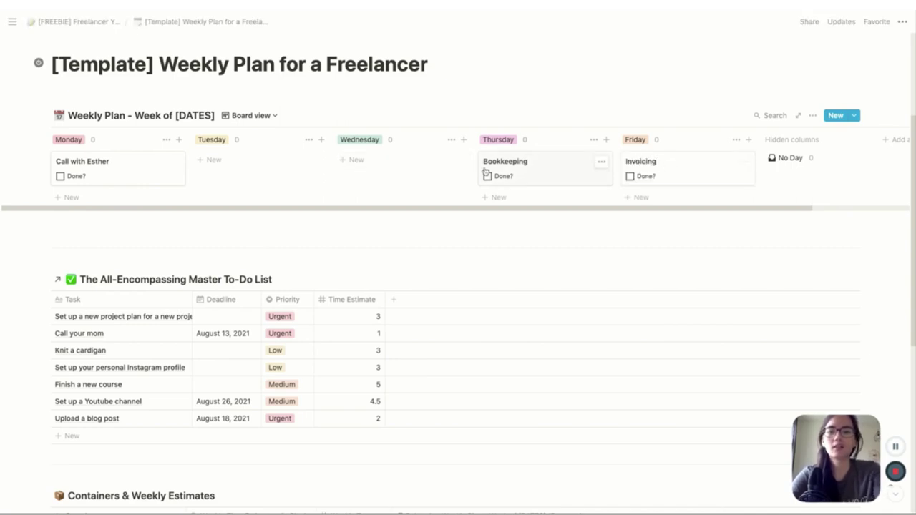
Add a card titled "Upload a new IG post" to Wednesday on the Weekly Plan board.
{"action": "left_click", "coordinate": [393, 165]}
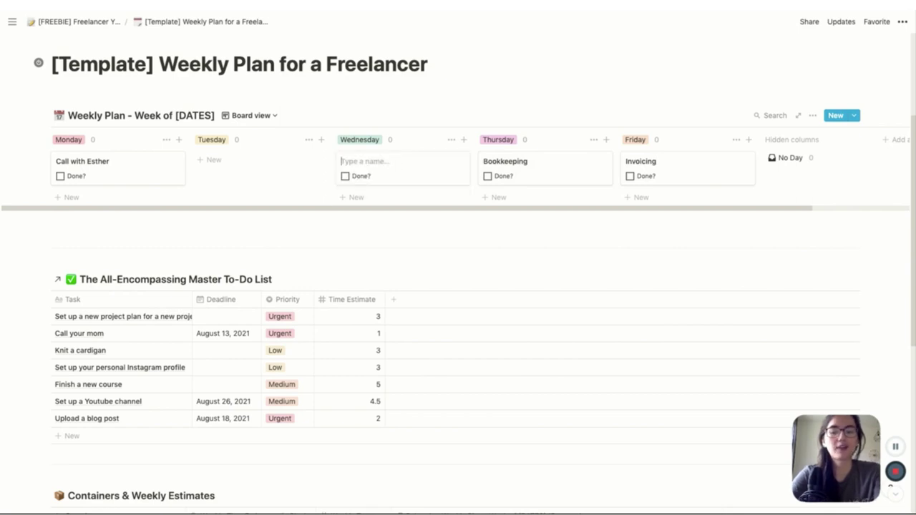
{"action": "type", "text": "Upl"}
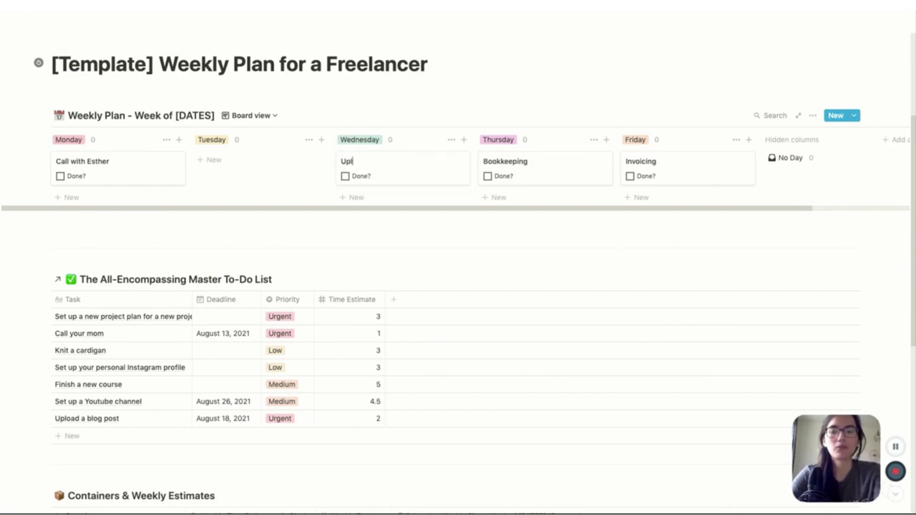
{"action": "type", "text": "oad a new IG post"}
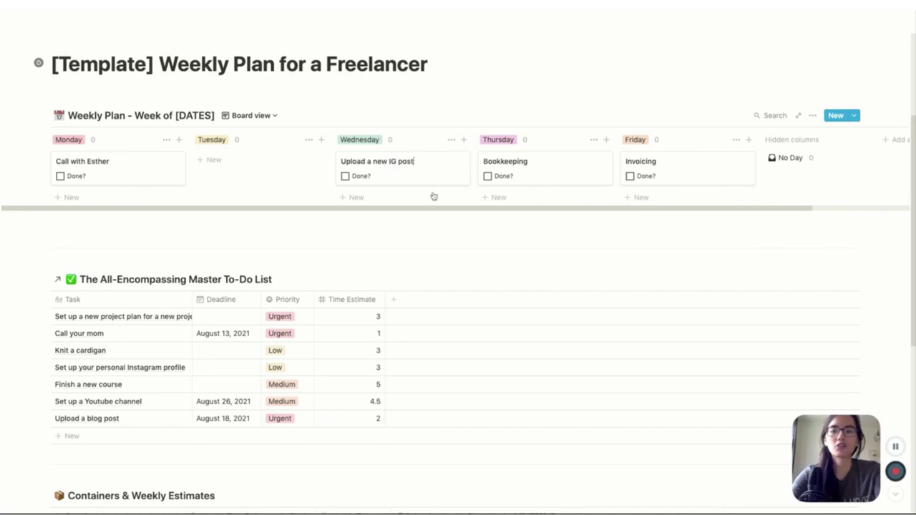
Add a second Monday card titled "Check your emails + Slack" to the Weekly Plan board.
{"action": "left_click", "coordinate": [115, 199]}
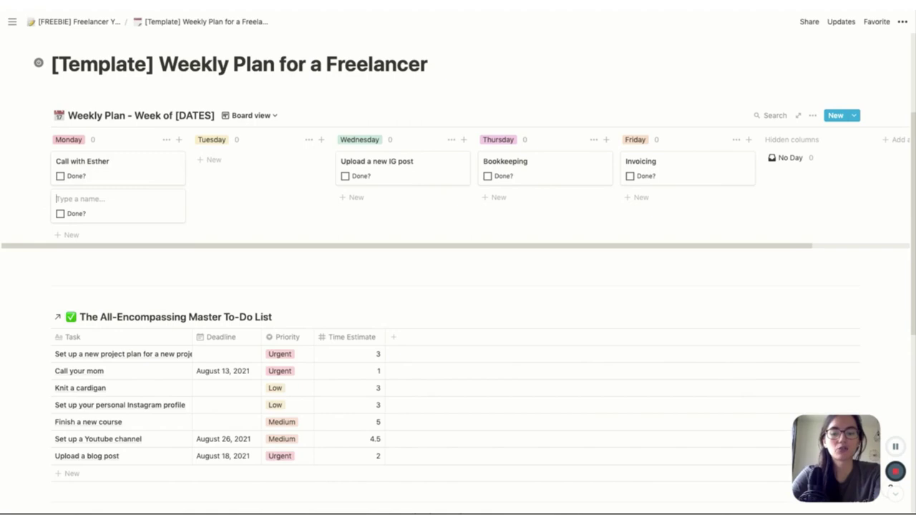
{"action": "type", "text": "Check your emails"}
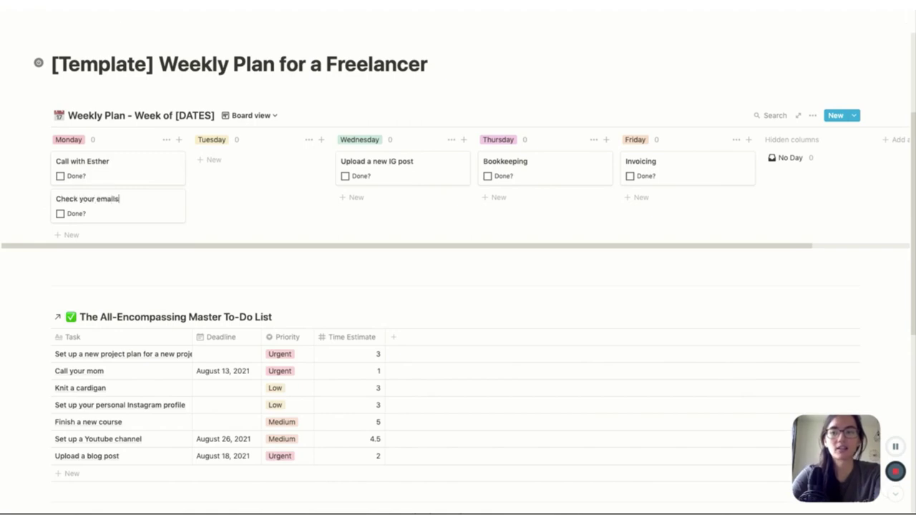
{"action": "type", "text": " + Slack"}
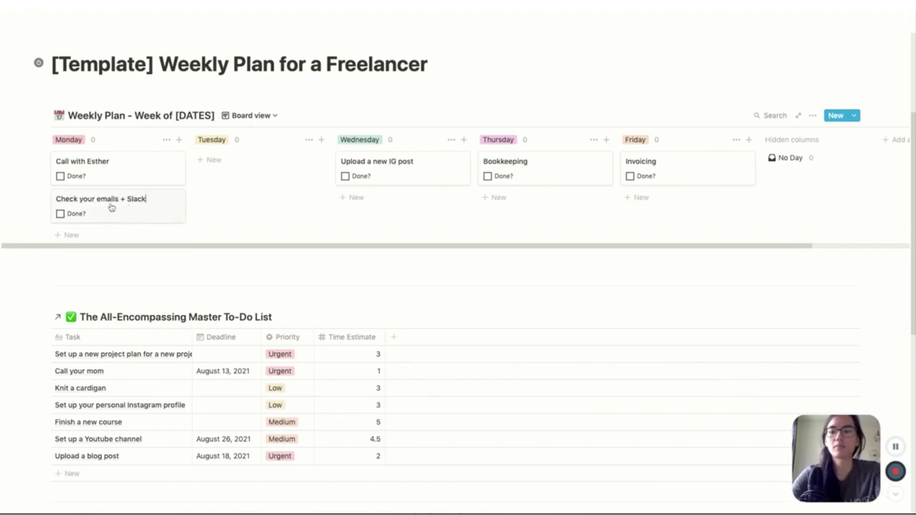
{"action": "key", "text": "Escape"}
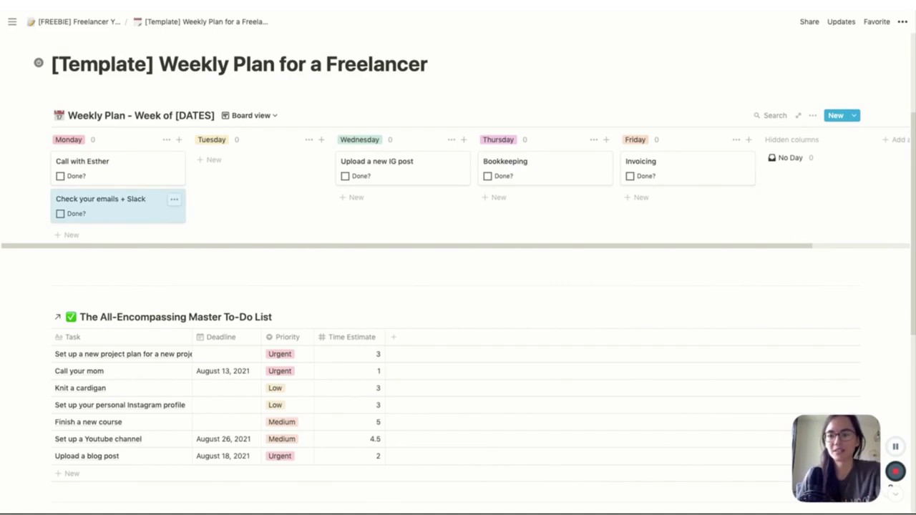
Give the "Check your emails + Slack" card a time estimate of 0.5 and assign it to the [INT] Admin container.
{"action": "left_click", "coordinate": [176, 211]}
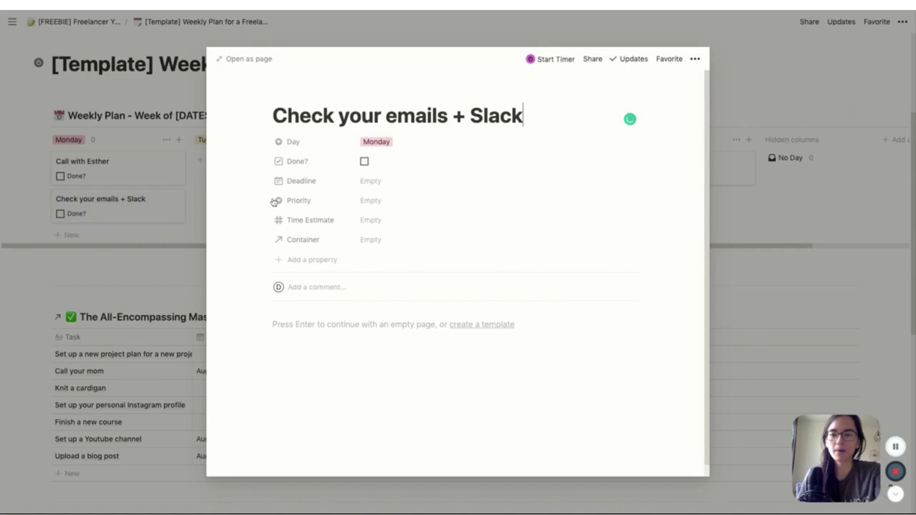
{"action": "left_click", "coordinate": [369, 223]}
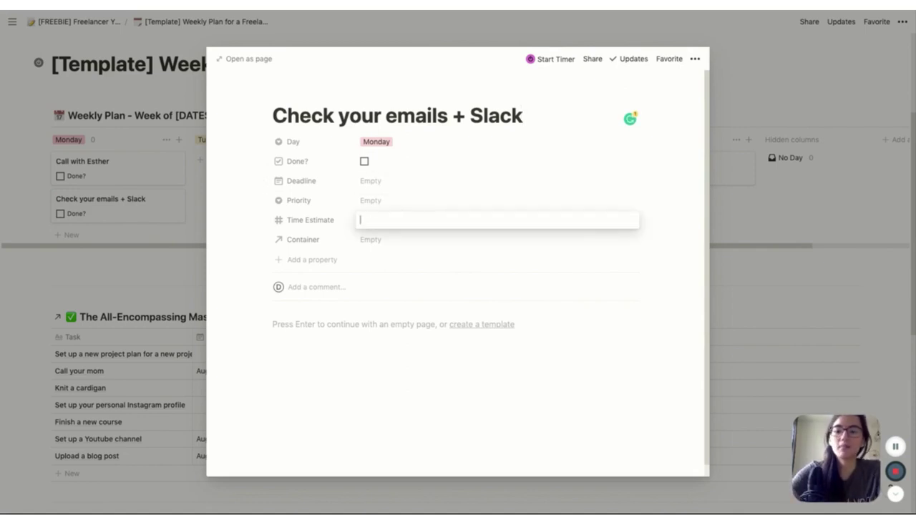
{"action": "type", "text": "0.5"}
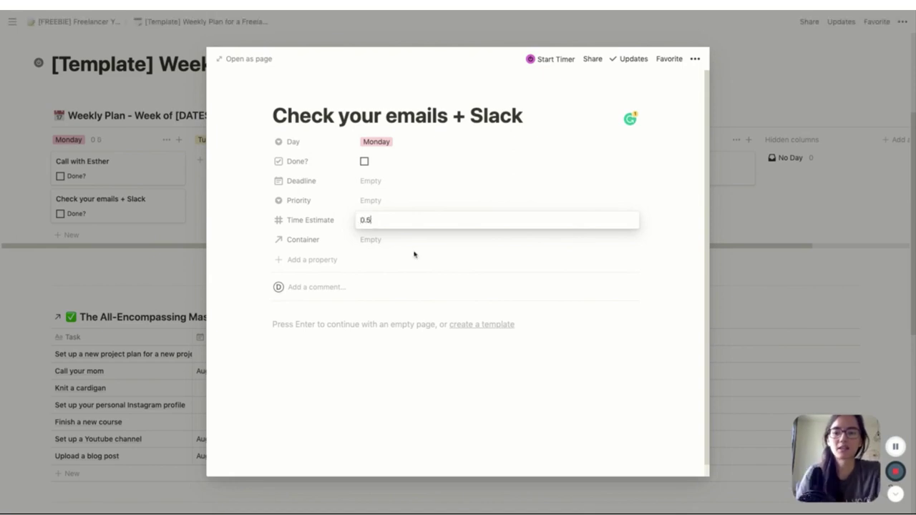
{"action": "key", "text": "Return"}
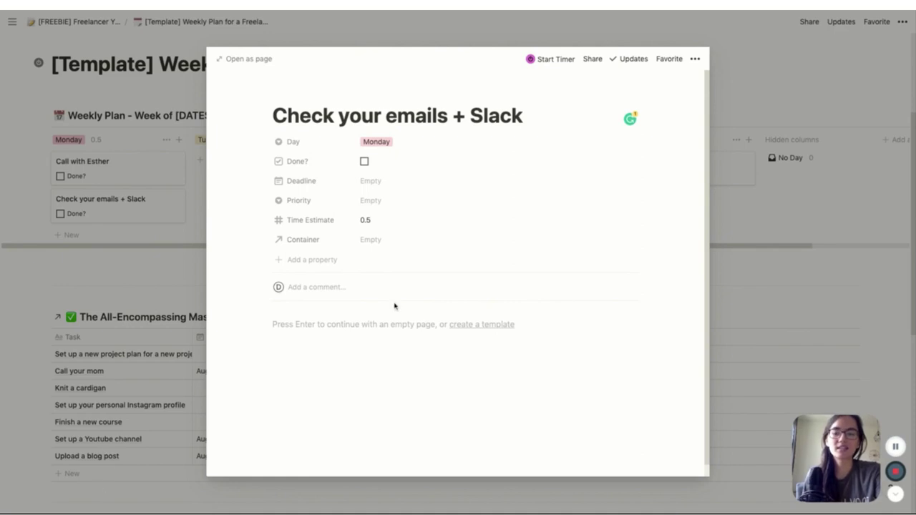
{"action": "left_click", "coordinate": [371, 241]}
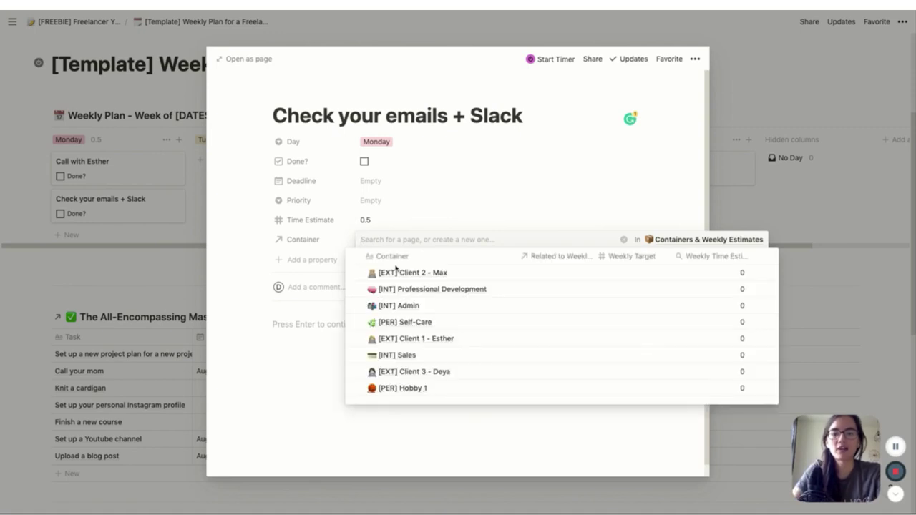
{"action": "left_click", "coordinate": [402, 306]}
{"action": "key", "text": "Escape"}
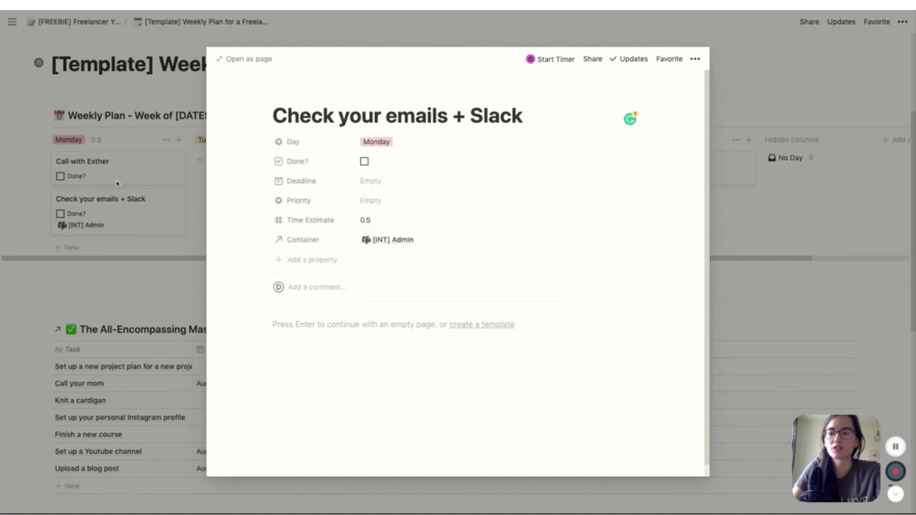
{"action": "key", "text": "Escape"}
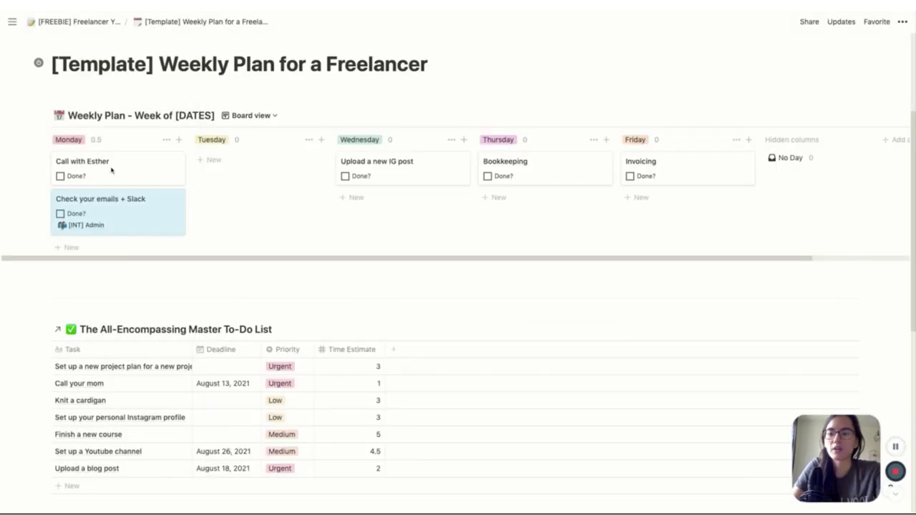
Assign Monday's client call card to the [EXT] Client 1 container and give it a time estimate of 1.
{"action": "key", "text": "Up"}
{"action": "key", "text": "Return"}
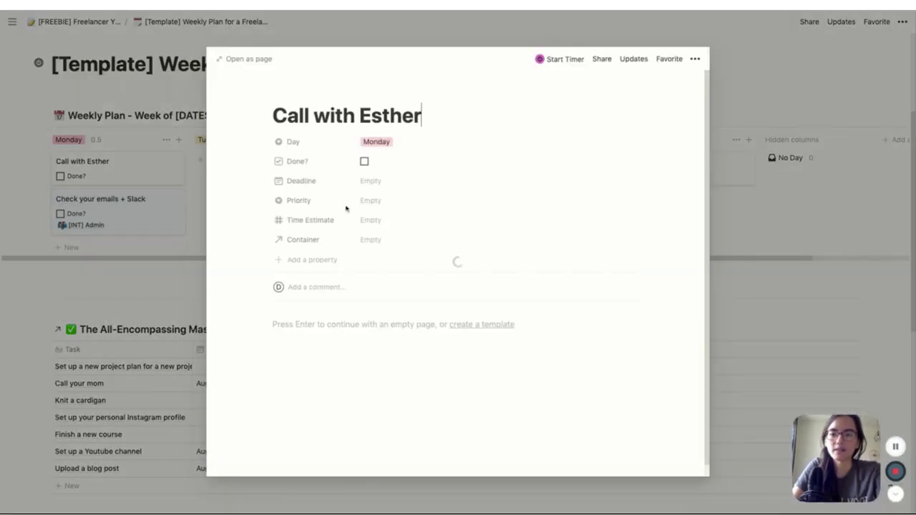
{"action": "left_click", "coordinate": [384, 241]}
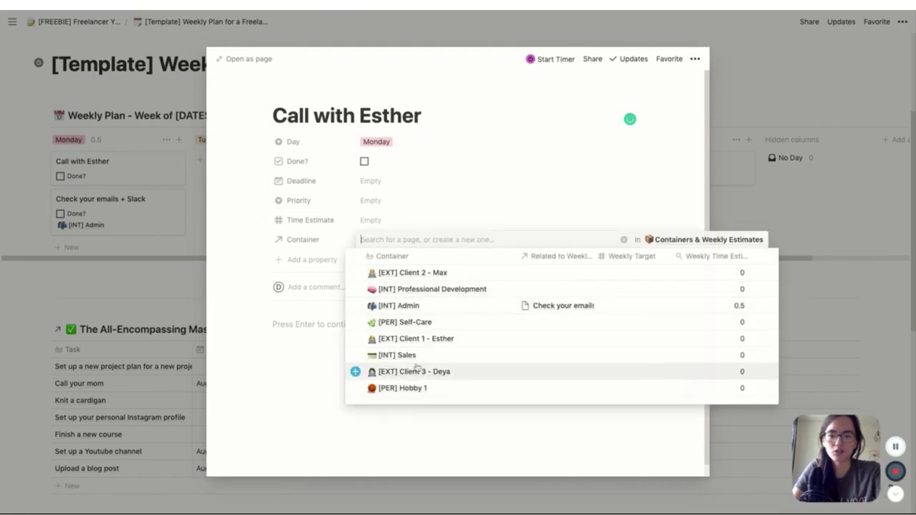
{"action": "left_click", "coordinate": [411, 340]}
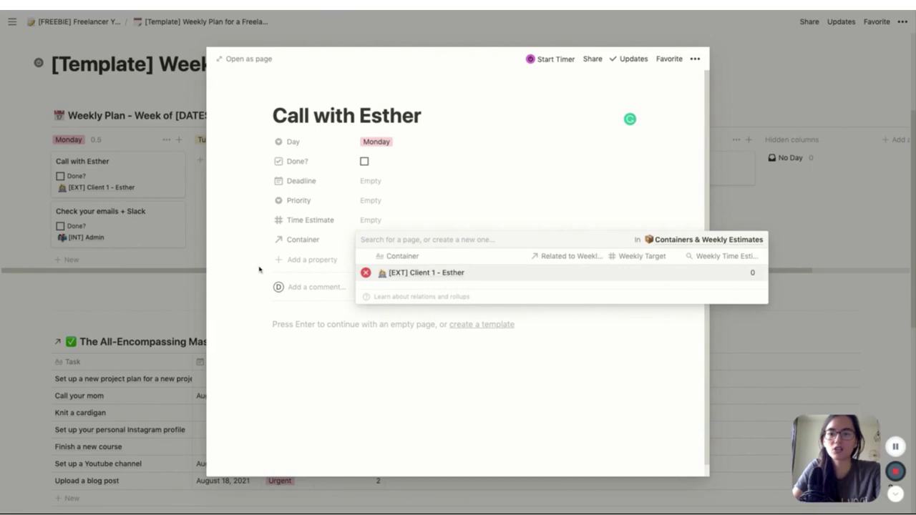
{"action": "left_click", "coordinate": [377, 225]}
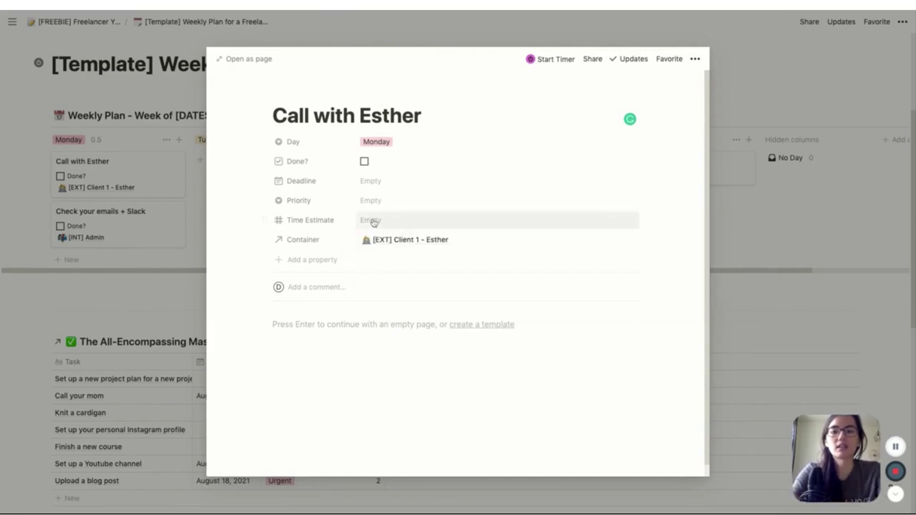
{"action": "left_click", "coordinate": [375, 222]}
{"action": "type", "text": "1"}
{"action": "key", "text": "Return"}
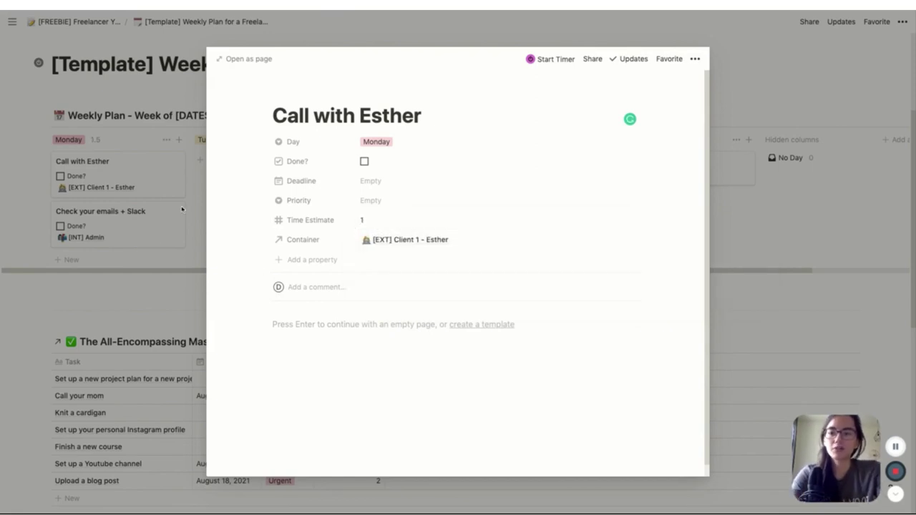
{"action": "left_click", "coordinate": [181, 209]}
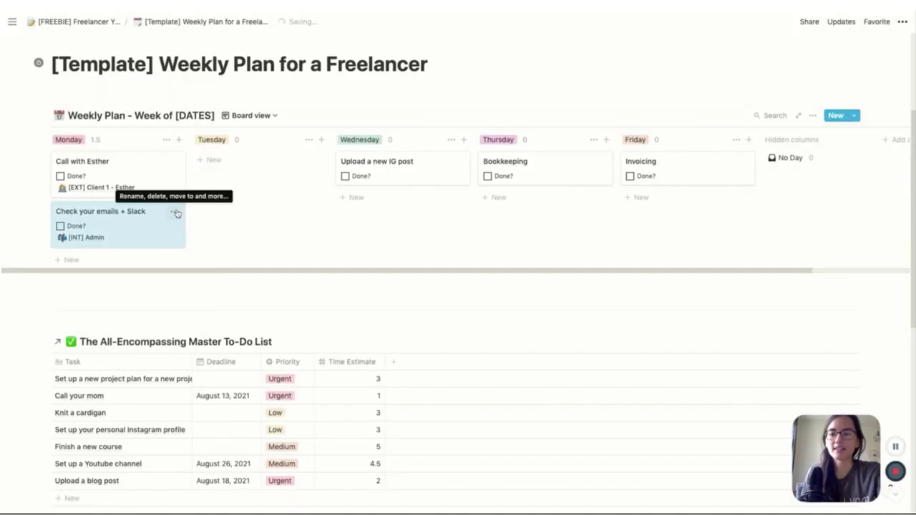
Duplicate the "Check your emails + Slack" card into Tuesday and remove "Copy of" from the duplicate's title.
{"action": "left_click", "coordinate": [175, 214]}
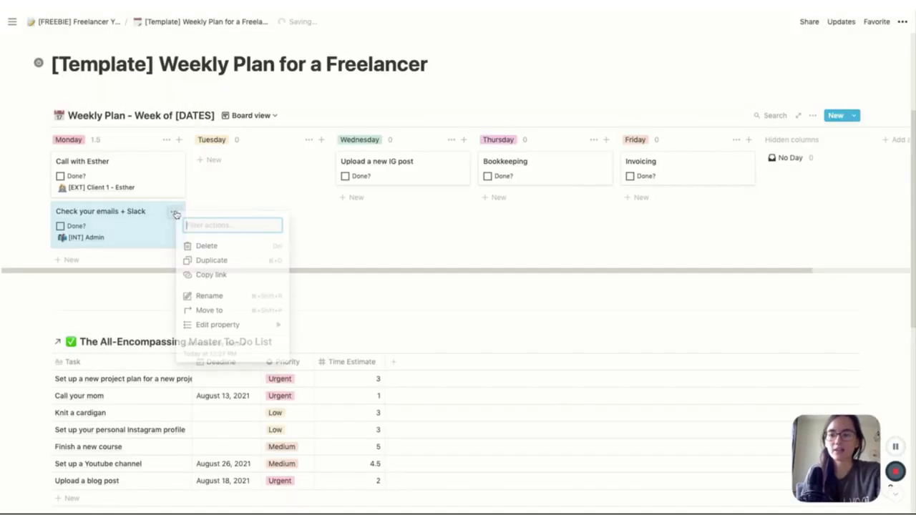
{"action": "left_click", "coordinate": [211, 260]}
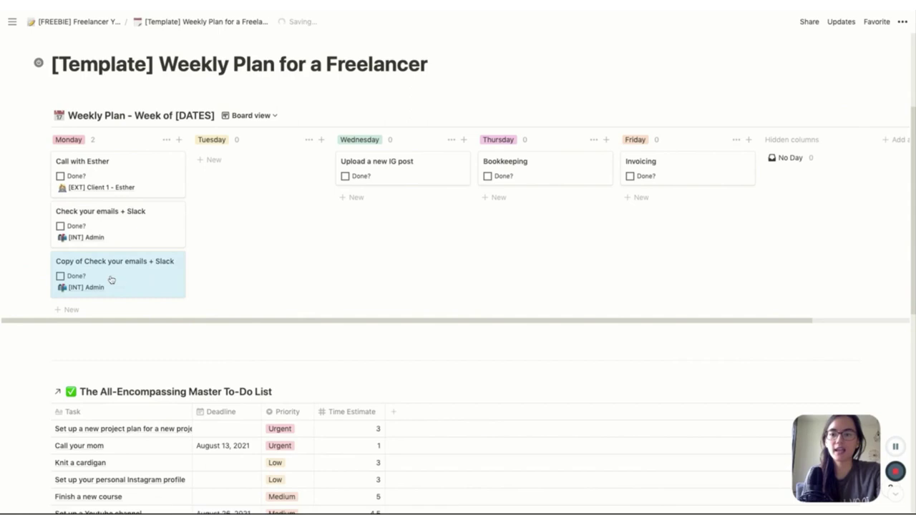
{"action": "left_click_drag", "start_coordinate": [112, 280], "coordinate": [260, 170]}
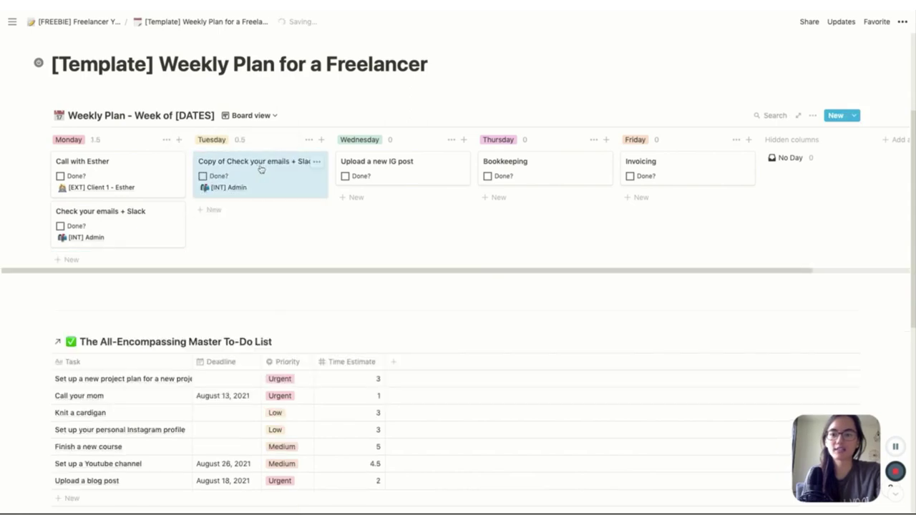
{"action": "key", "text": "Return"}
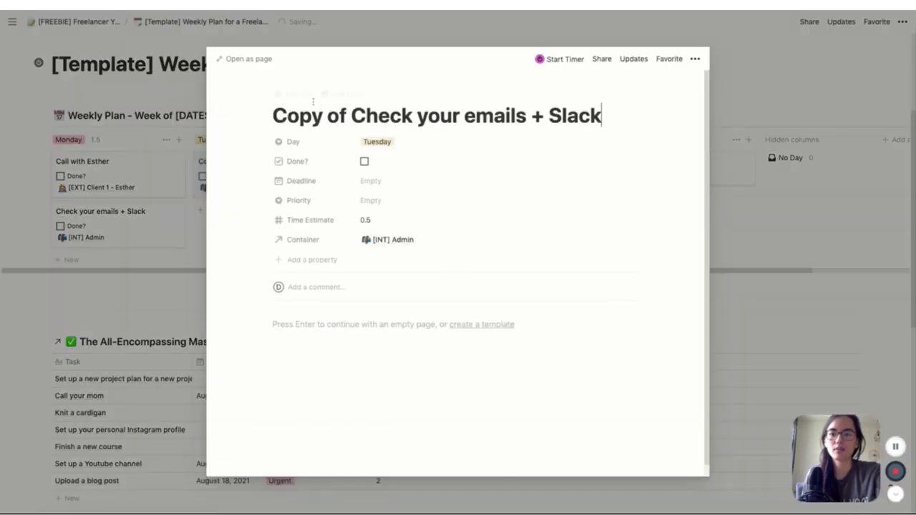
{"action": "left_click_drag", "start_coordinate": [353, 116], "coordinate": [272, 116]}
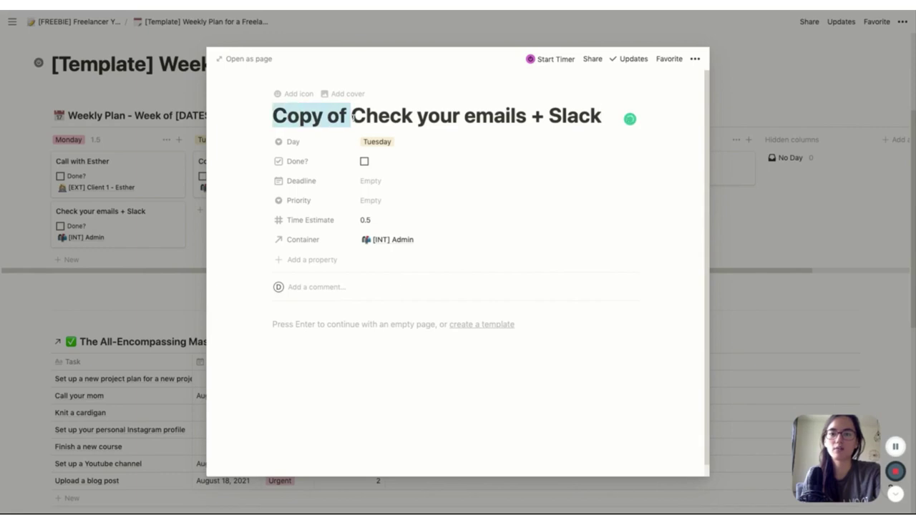
{"action": "key", "text": "BackSpace"}
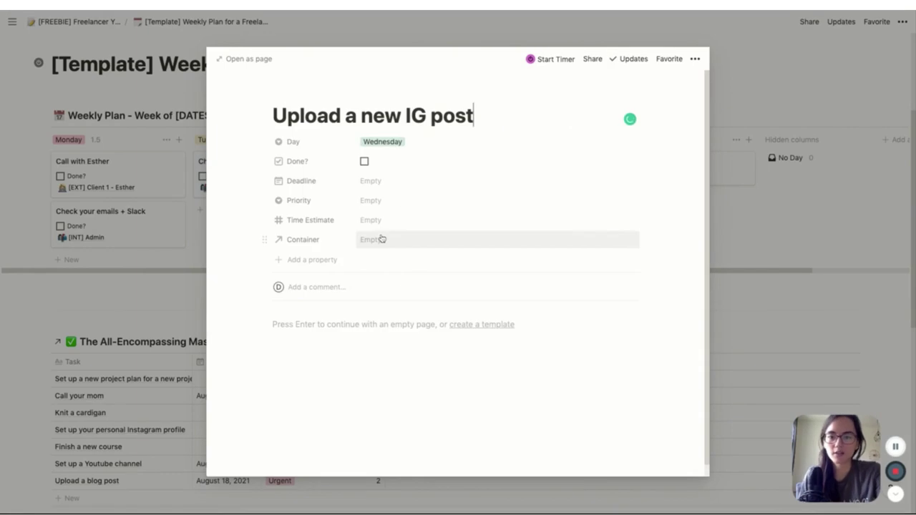
Assign the "Upload a new IG post" card to the [INT] Sales container and the "Bookkeeping" card to [INT] Admin.
{"action": "left_click", "coordinate": [382, 239]}
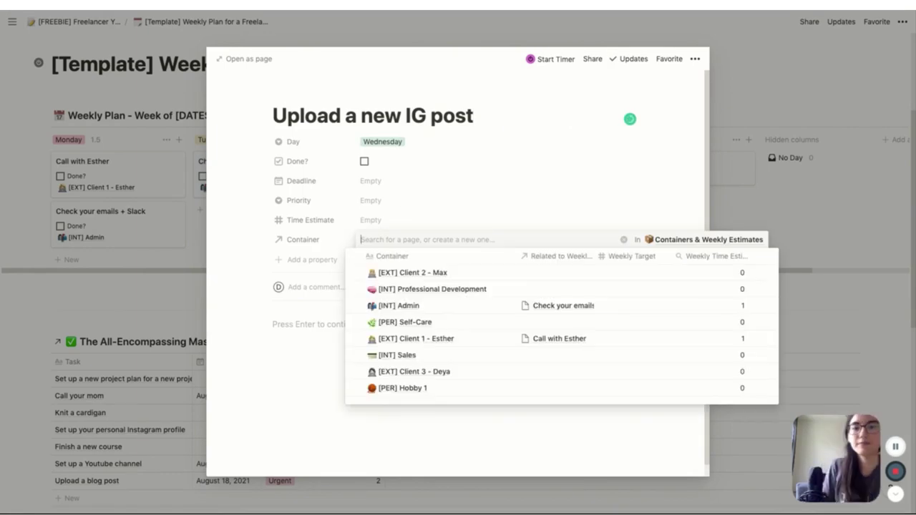
{"action": "left_click", "coordinate": [387, 354]}
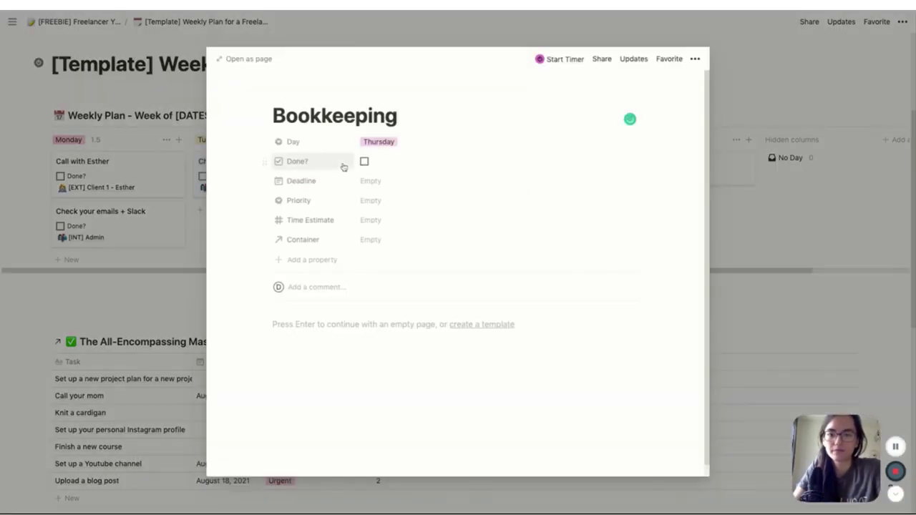
{"action": "left_click", "coordinate": [370, 239]}
{"action": "left_click", "coordinate": [387, 305]}
Give Friday's "Invoicing" card a time estimate of 0.5 and assign it to the [INT] Admin container.
{"action": "left_click", "coordinate": [372, 220]}
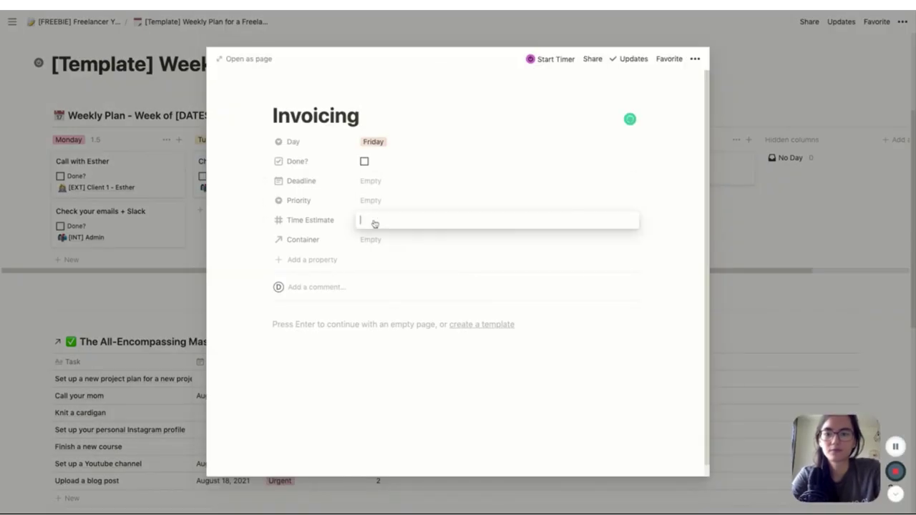
{"action": "type", "text": "0.5"}
{"action": "left_click", "coordinate": [372, 240]}
{"action": "left_click", "coordinate": [386, 304]}
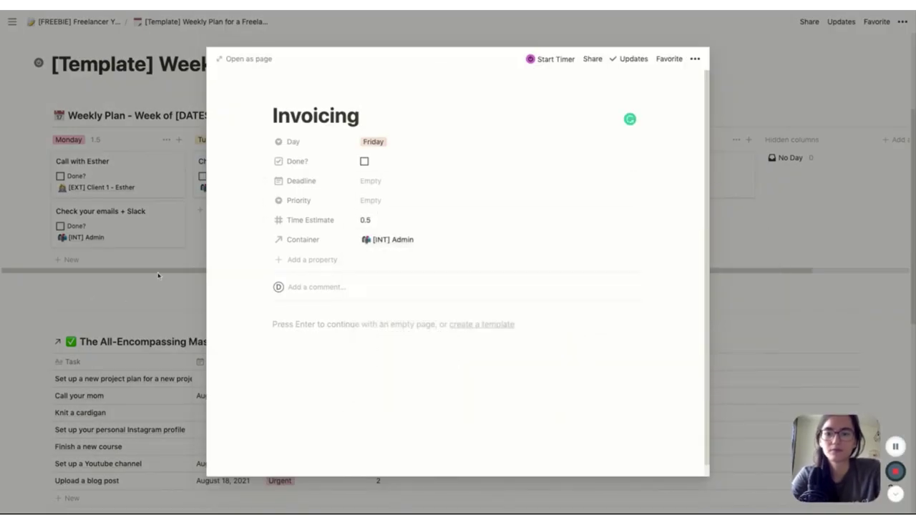
{"action": "key", "text": "Escape"}
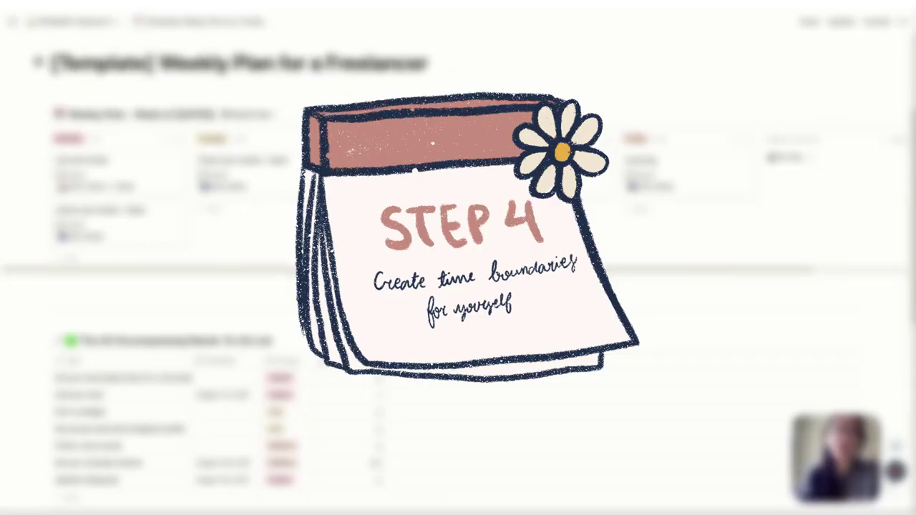
In Containers & Weekly Estimates, set the weekly targets to 20 for [EXT] Client 1 and 5 each for [EXT] Clients 2 and 3.
{"action": "scroll", "coordinate": [458, 286], "scroll_direction": "down", "scroll_amount": 10}
{"action": "scroll", "coordinate": [458, 250], "scroll_direction": "down", "scroll_amount": 1}
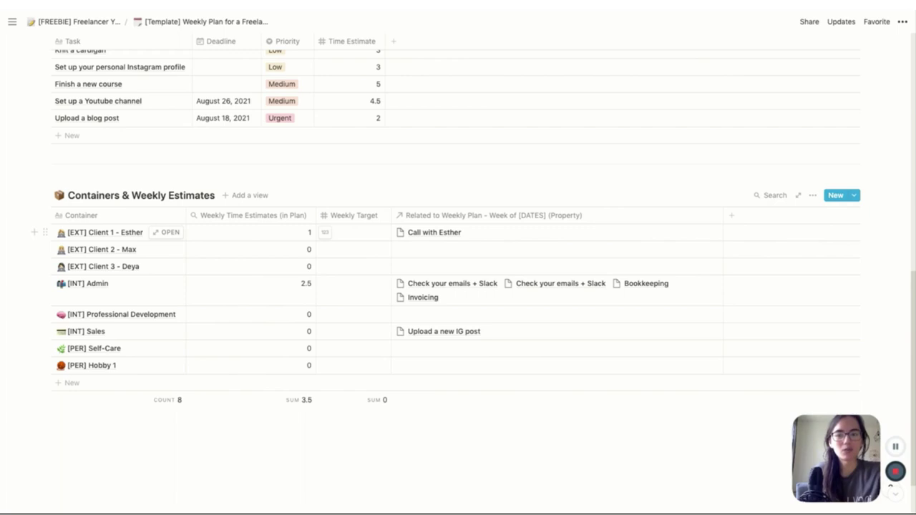
{"action": "left_click", "coordinate": [356, 233]}
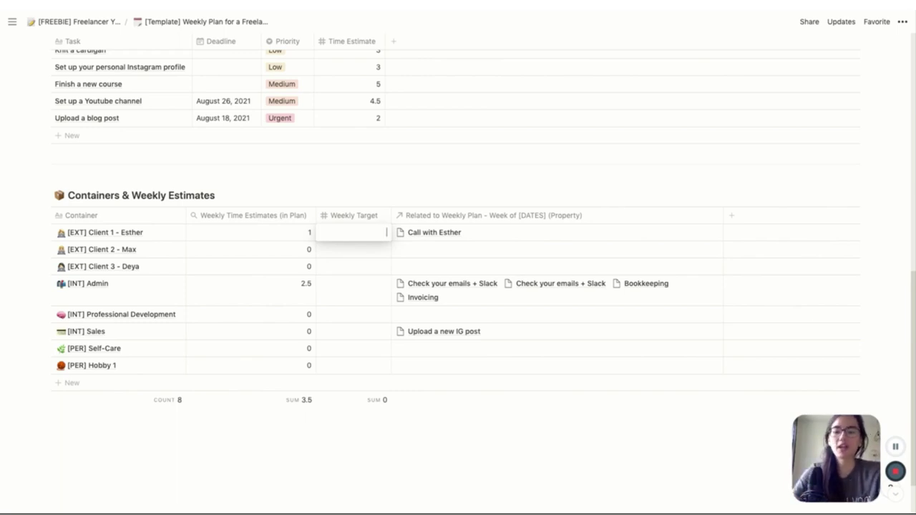
{"action": "type", "text": "20"}
{"action": "key", "text": "Return"}
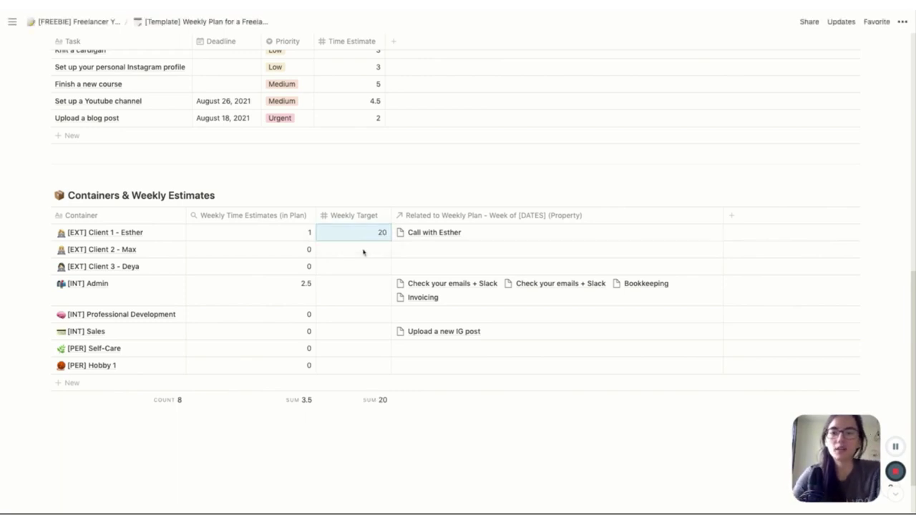
{"action": "left_click", "coordinate": [363, 250]}
{"action": "type", "text": "5"}
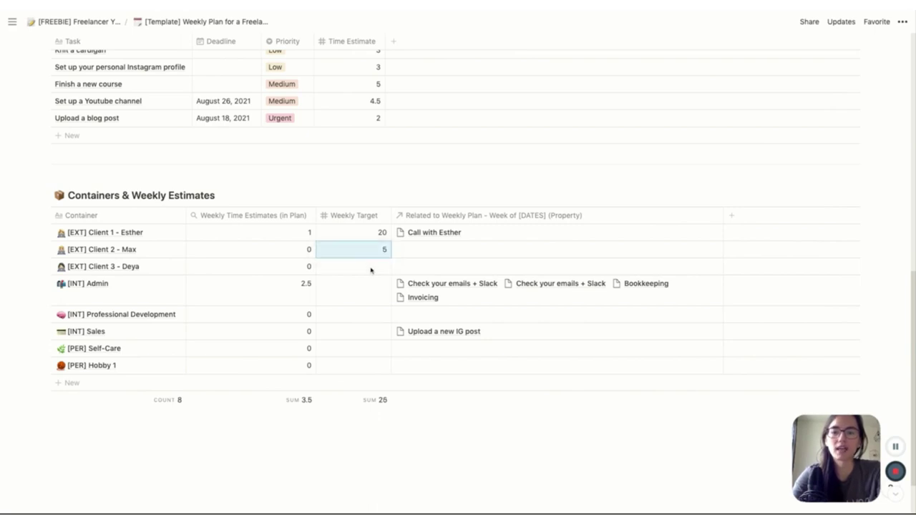
{"action": "left_click", "coordinate": [371, 269]}
{"action": "type", "text": "5"}
{"action": "key", "text": "Return"}
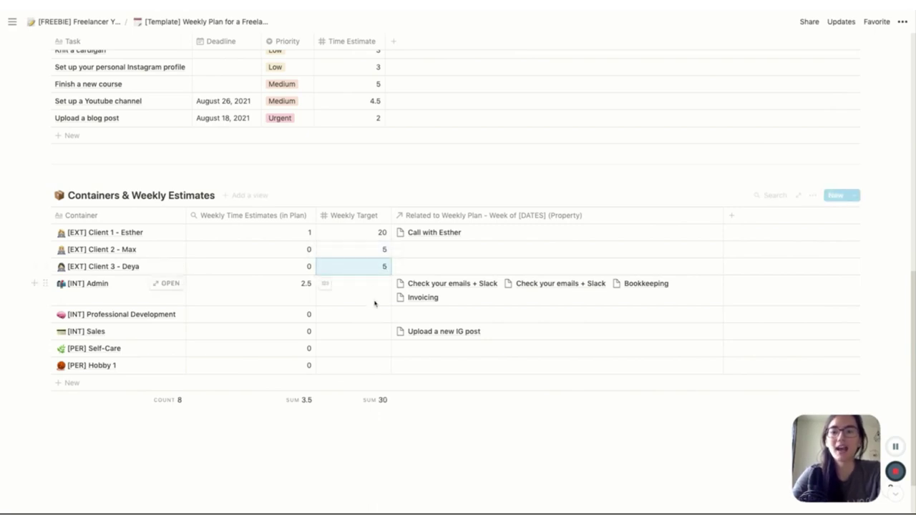
Set the weekly target to 5 for each of the [INT] Admin, [INT] Professional Development and [INT] Sales containers.
{"action": "left_click", "coordinate": [374, 302]}
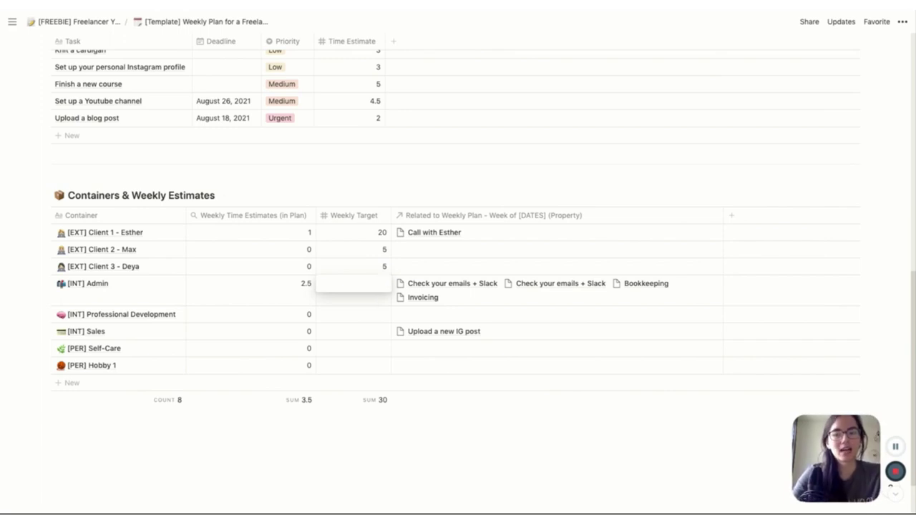
{"action": "type", "text": "5"}
{"action": "key", "text": "Return"}
{"action": "left_click", "coordinate": [371, 314]}
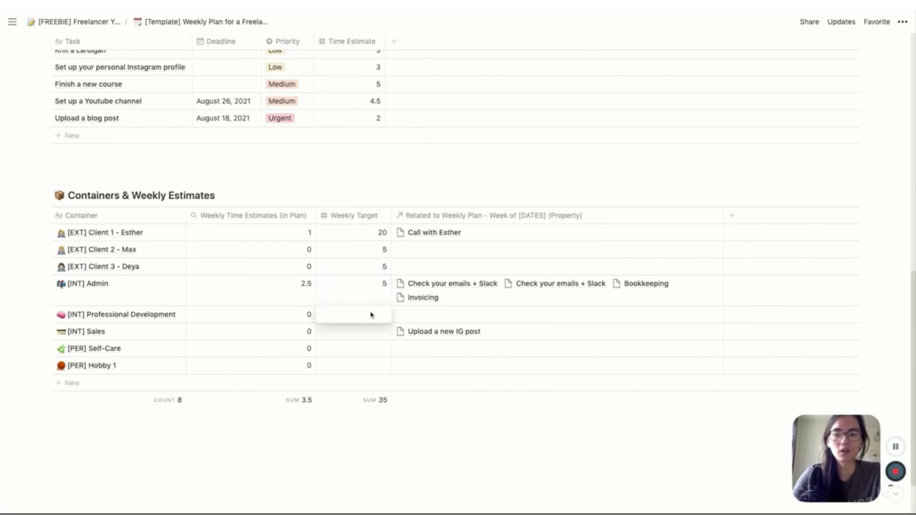
{"action": "type", "text": "5"}
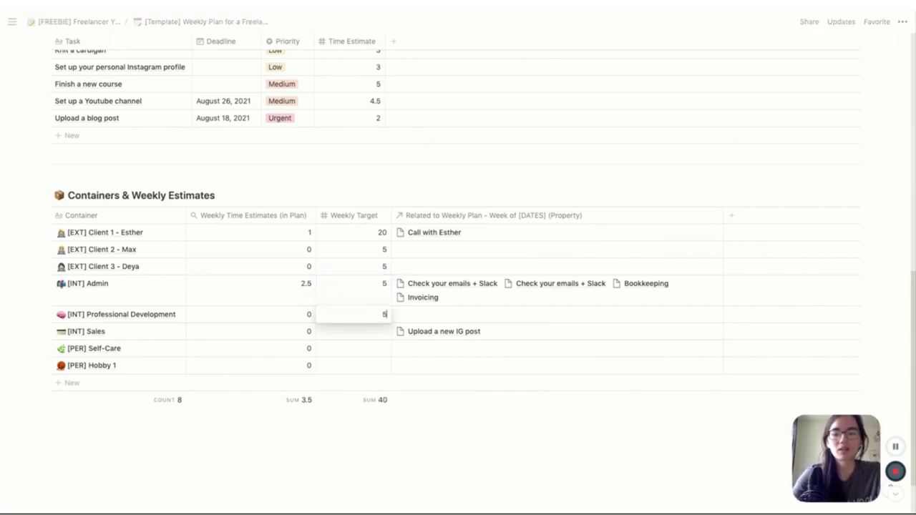
{"action": "key", "text": "Return"}
{"action": "left_click", "coordinate": [371, 333]}
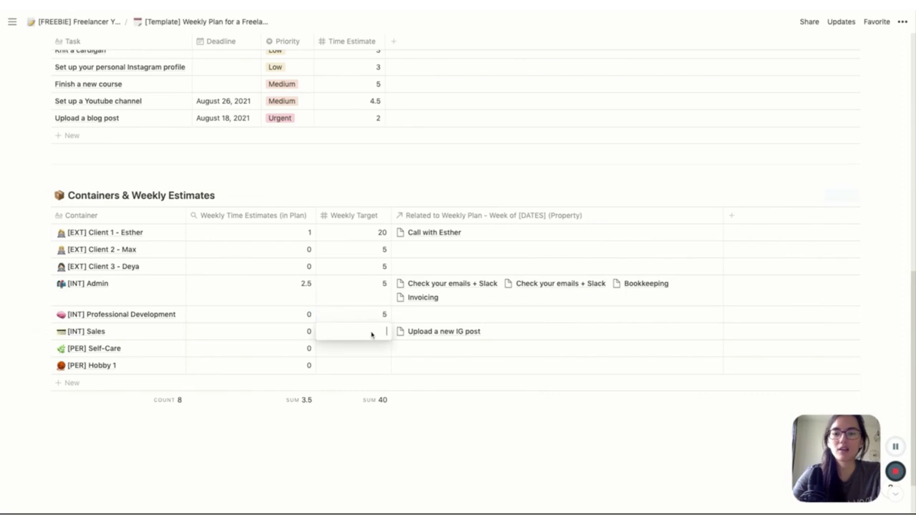
{"action": "type", "text": "5"}
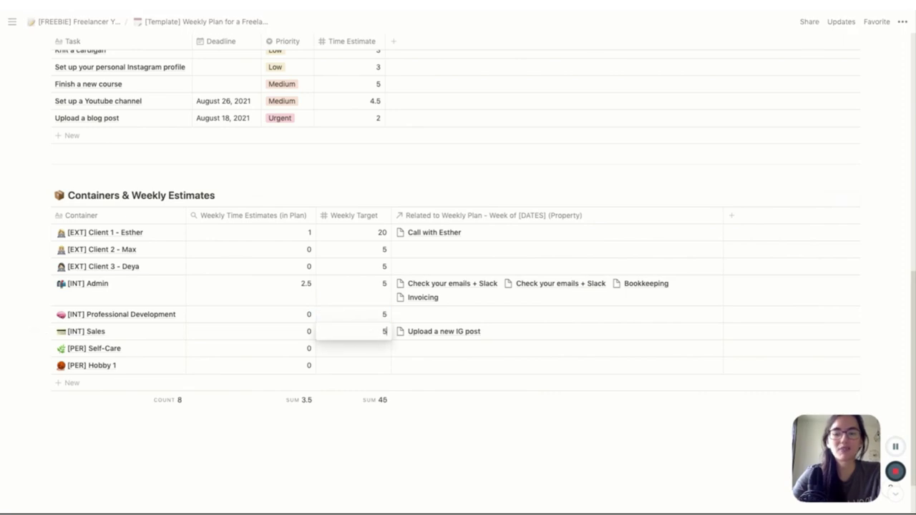
{"action": "key", "text": "Return"}
Set the weekly targets to 5 for [PER] Self-Care and 2 for [PER] Hobby 1.
{"action": "left_click", "coordinate": [374, 354]}
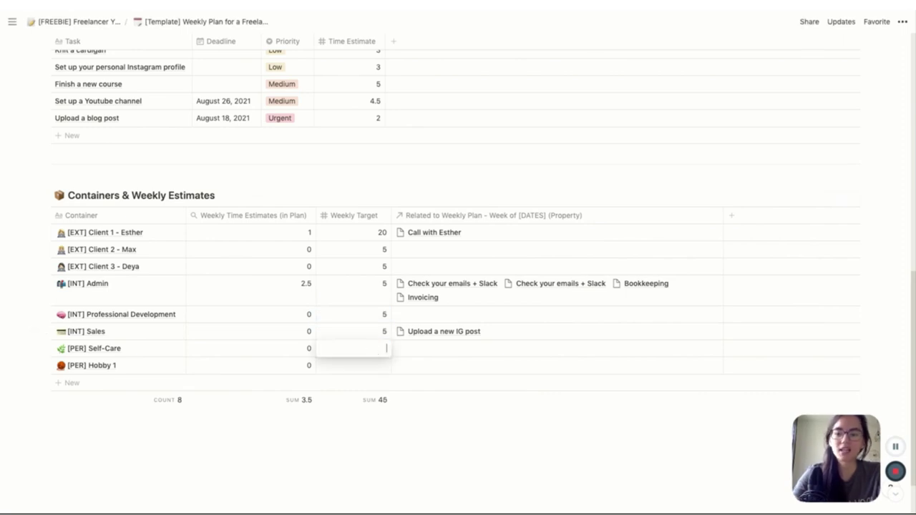
{"action": "type", "text": "5"}
{"action": "key", "text": "Return"}
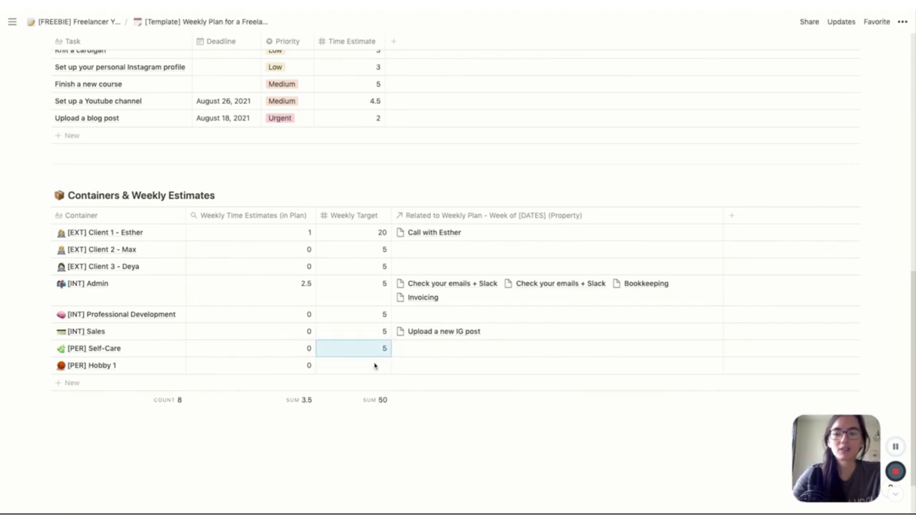
{"action": "left_click", "coordinate": [370, 366]}
{"action": "type", "text": "2"}
{"action": "key", "text": "Return"}
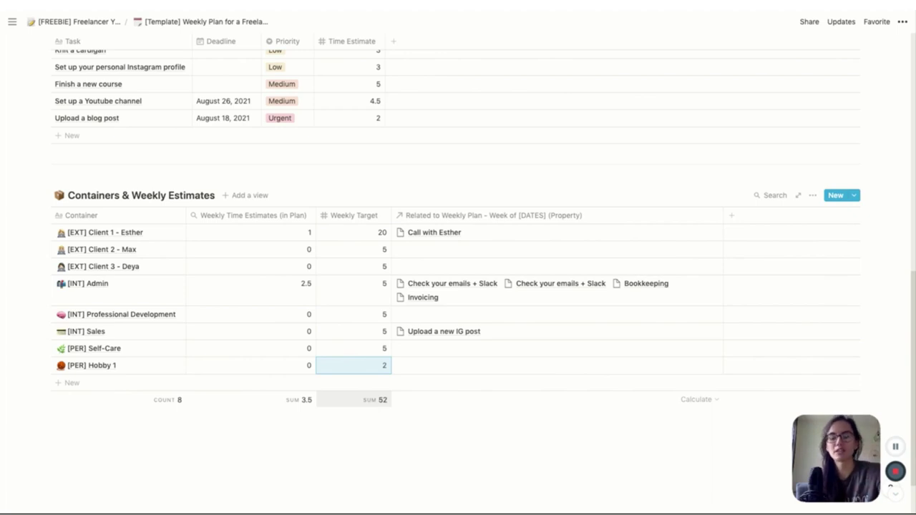
{"action": "scroll", "coordinate": [362, 368], "scroll_direction": "up", "scroll_amount": 2}
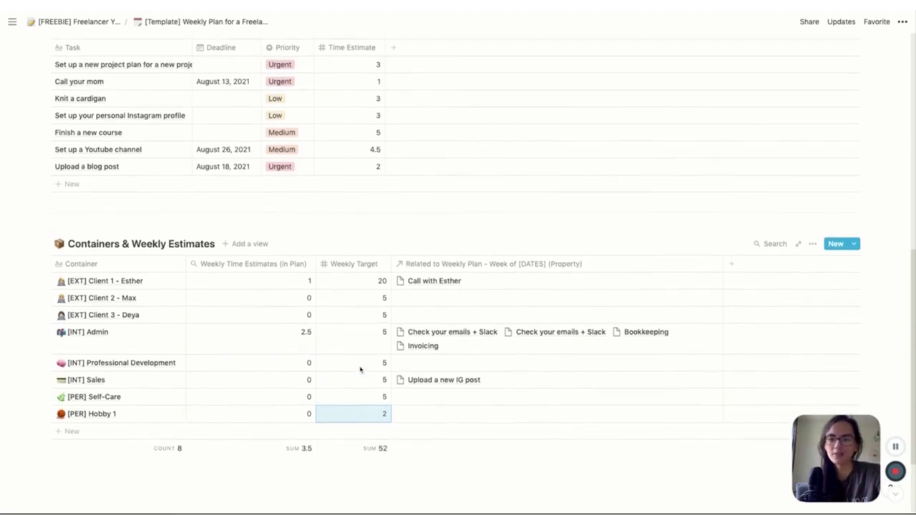
{"action": "scroll", "coordinate": [360, 369], "scroll_direction": "up", "scroll_amount": 1}
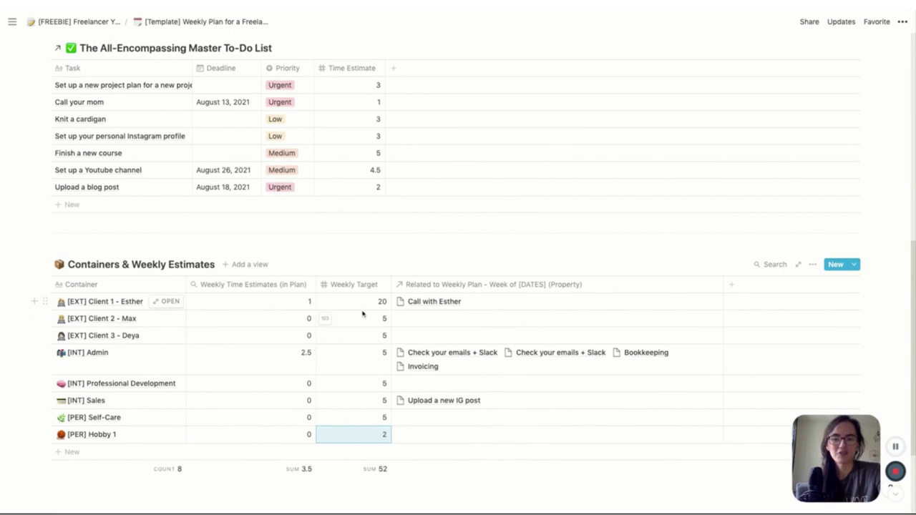
{"action": "scroll", "coordinate": [362, 312], "scroll_direction": "up", "scroll_amount": 5}
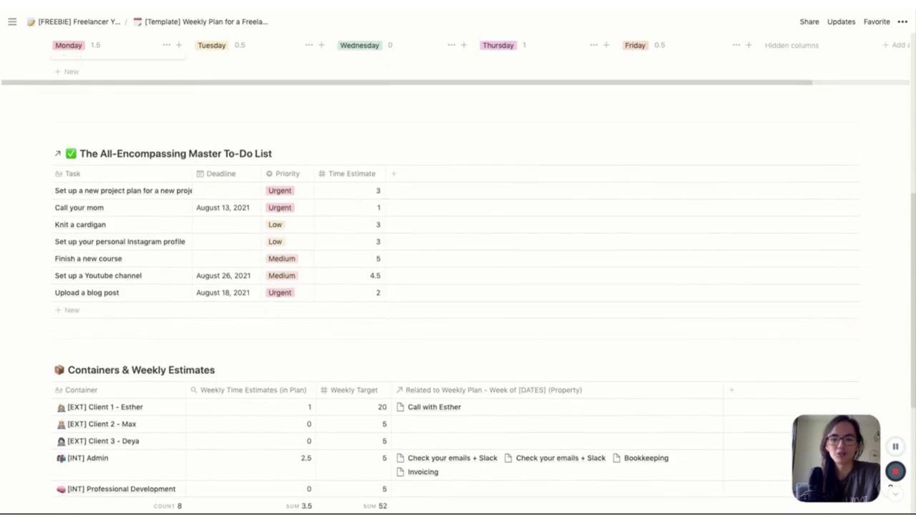
{"action": "scroll", "coordinate": [422, 348], "scroll_direction": "down", "scroll_amount": 4}
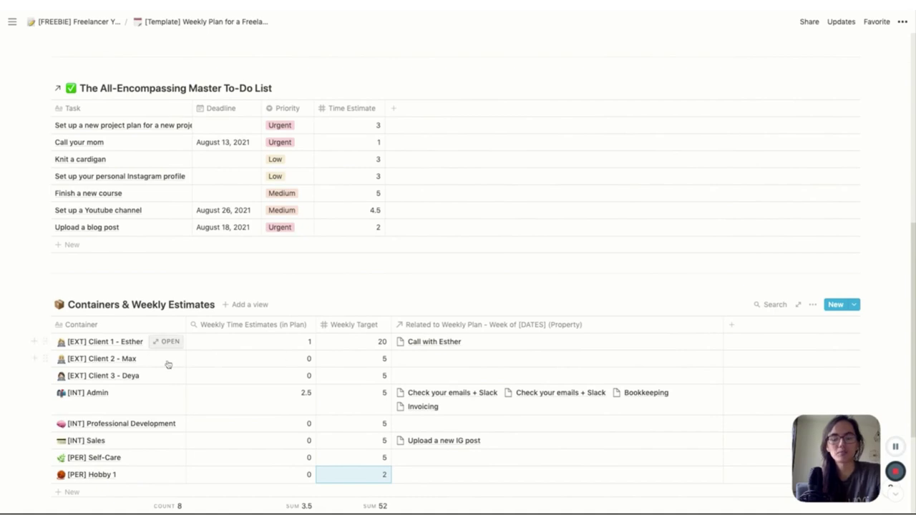
{"action": "scroll", "coordinate": [384, 406], "scroll_direction": "up", "scroll_amount": 3}
{"action": "scroll", "coordinate": [384, 407], "scroll_direction": "up", "scroll_amount": 10}
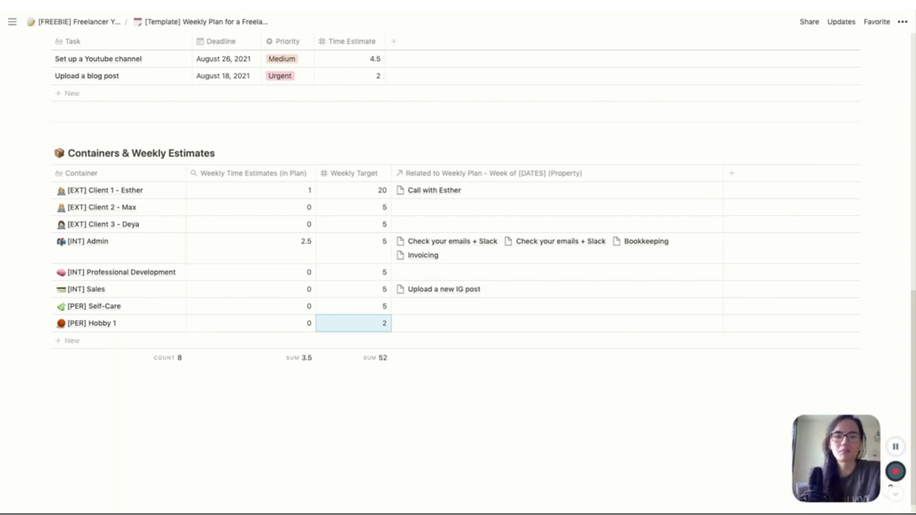
Go from the weekly plan template back to the Freelancer Yearly Task Manager & Overview page.
{"action": "scroll", "coordinate": [350, 241], "scroll_direction": "up", "scroll_amount": 10}
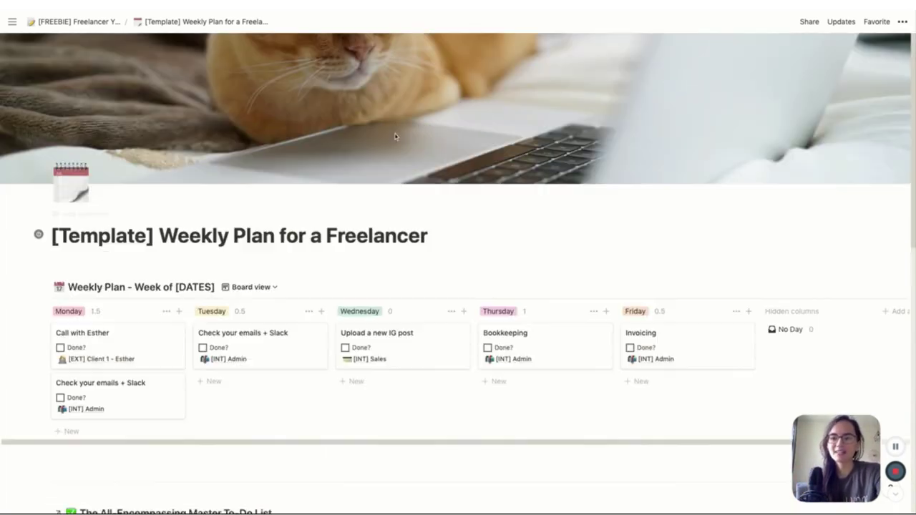
{"action": "scroll", "coordinate": [351, 241], "scroll_direction": "down", "scroll_amount": 2}
{"action": "scroll", "coordinate": [351, 241], "scroll_direction": "down", "scroll_amount": 5}
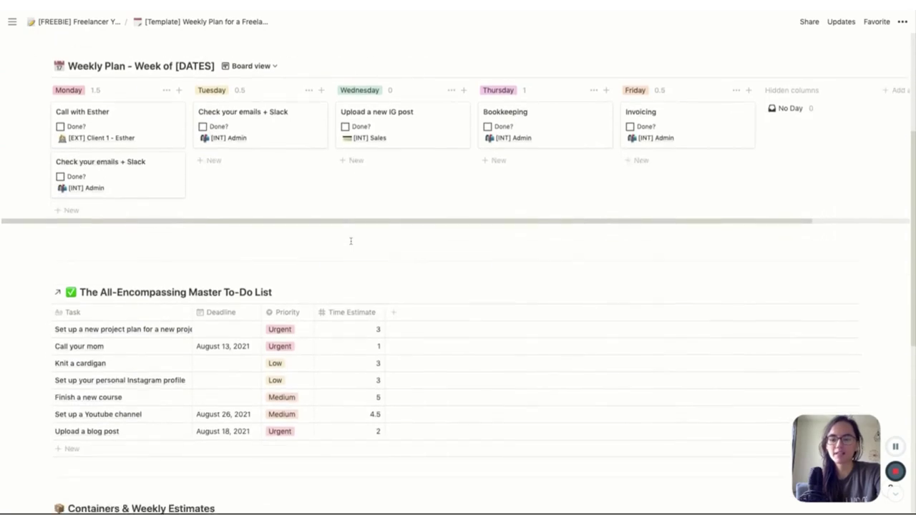
{"action": "scroll", "coordinate": [350, 241], "scroll_direction": "up", "scroll_amount": 6}
{"action": "scroll", "coordinate": [350, 242], "scroll_direction": "up", "scroll_amount": 1}
{"action": "left_click", "coordinate": [103, 22]}
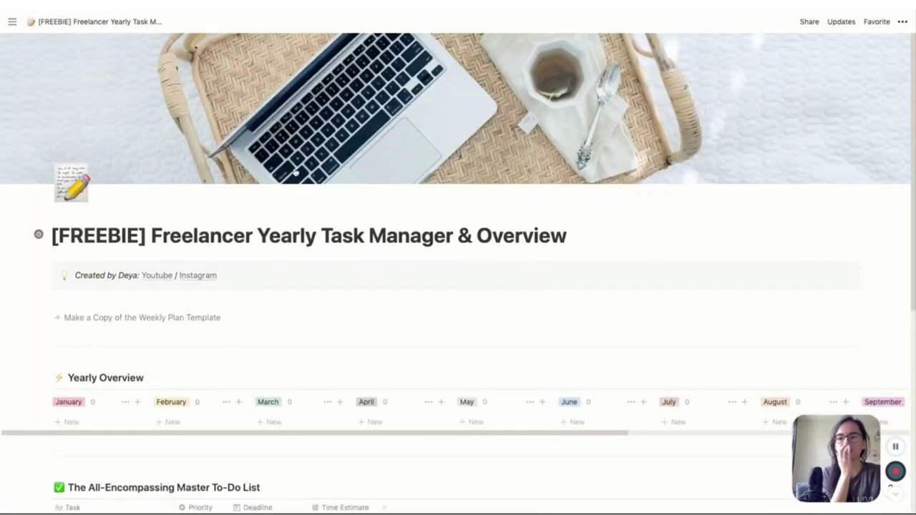
{"action": "scroll", "coordinate": [390, 266], "scroll_direction": "down", "scroll_amount": 3}
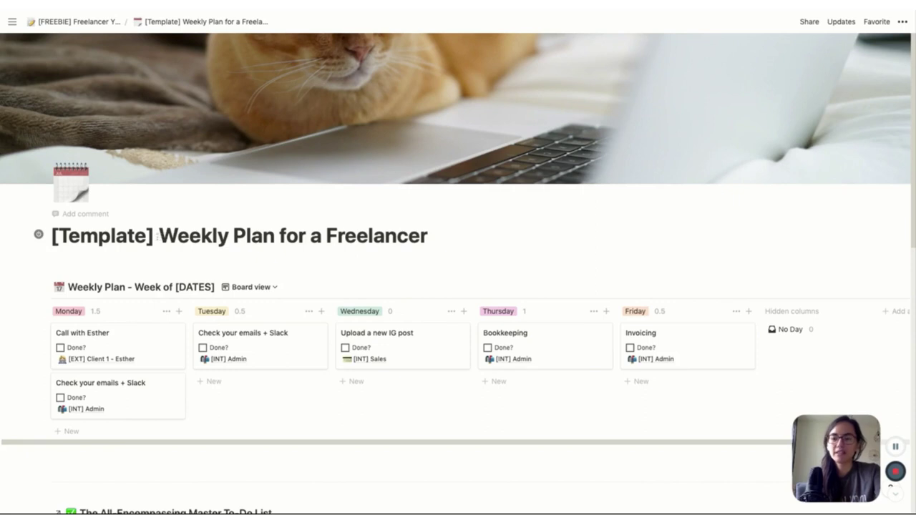
Replace "[Template]" in the weekly plan's page title with "Aug 9 - 13 /".
{"action": "key", "text": "shift+Left"}
{"action": "key", "text": "shift+Left"}
{"action": "key", "text": "shift+Left"}
{"action": "key", "text": "shift+Left"}
{"action": "key", "text": "shift+Left"}
{"action": "key", "text": "shift+Left"}
{"action": "key", "text": "shift+Left"}
{"action": "key", "text": "shift+Left"}
{"action": "key", "text": "shift+Left"}
{"action": "key", "text": "shift+Left"}
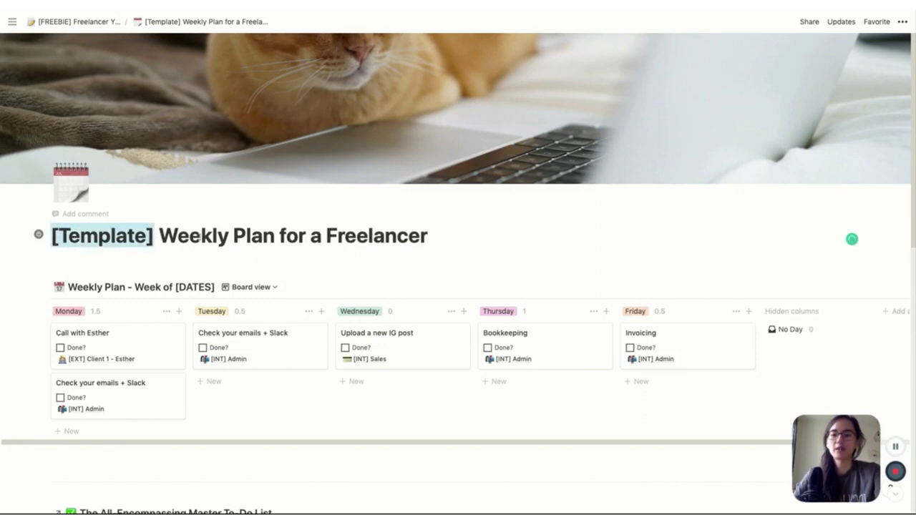
{"action": "type", "text": "Aug"}
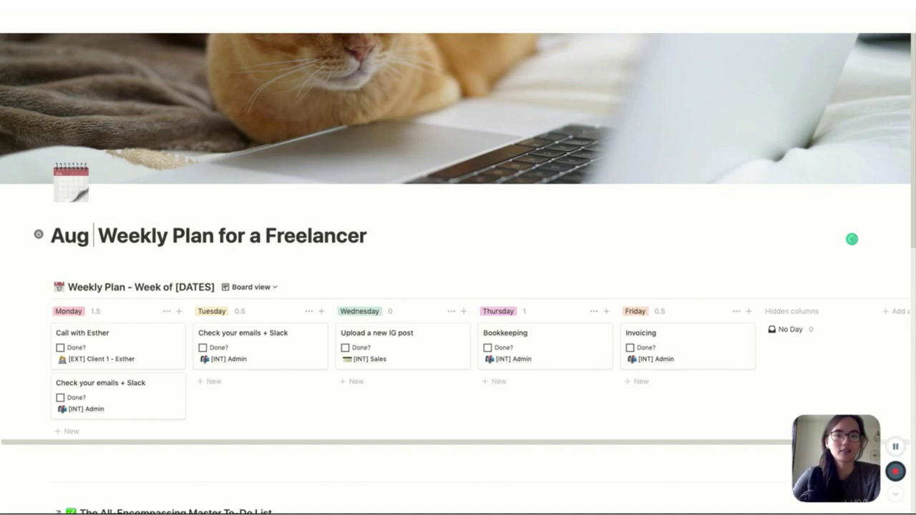
{"action": "type", "text": " 9"}
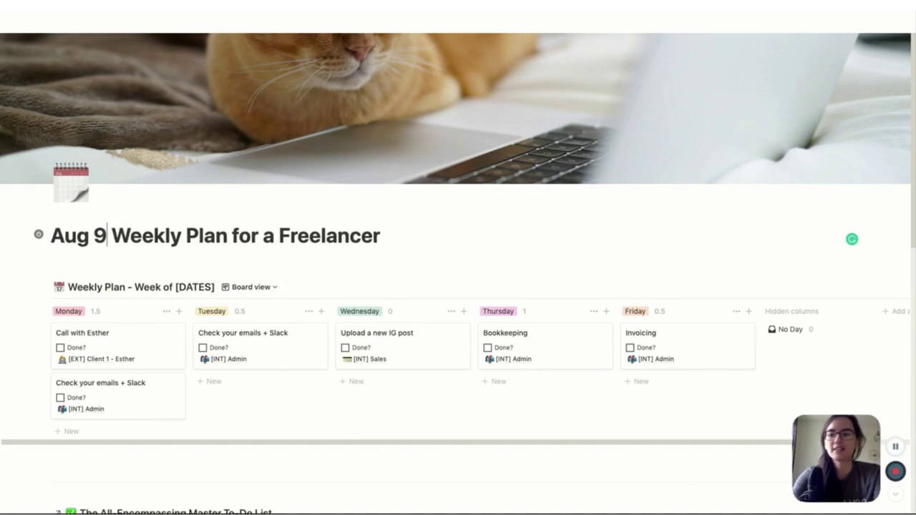
{"action": "type", "text": " - 13 /"}
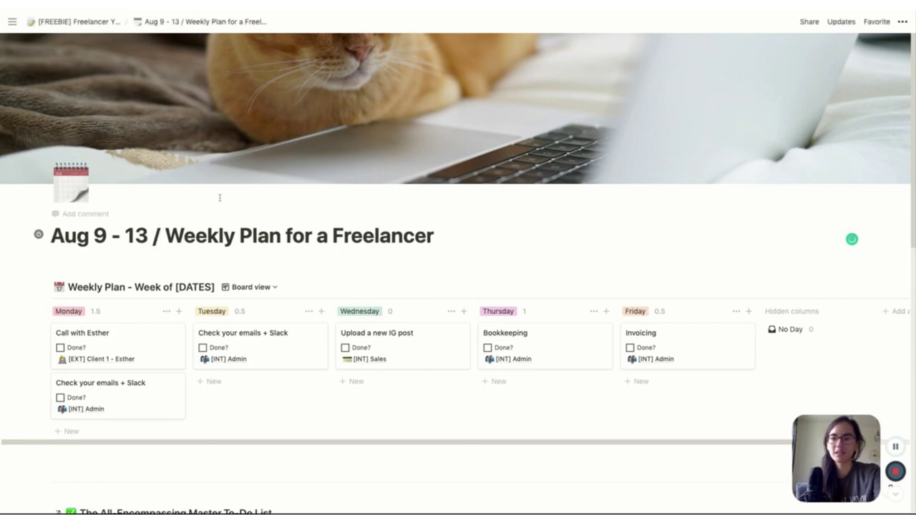
Replace DATES in the Weekly Plan board's title so it reads "Week of [Aug 9 - 13]".
{"action": "scroll", "coordinate": [220, 198], "scroll_direction": "down", "scroll_amount": 3}
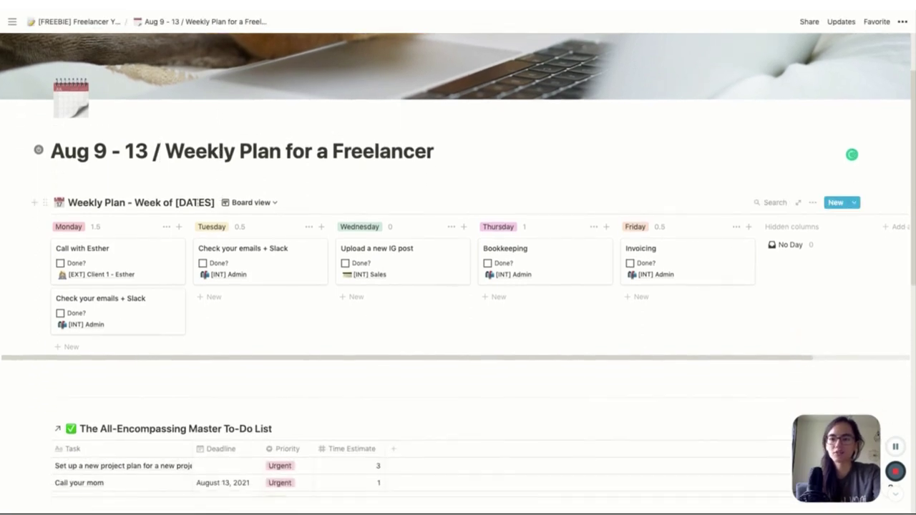
{"action": "double_click", "coordinate": [199, 202]}
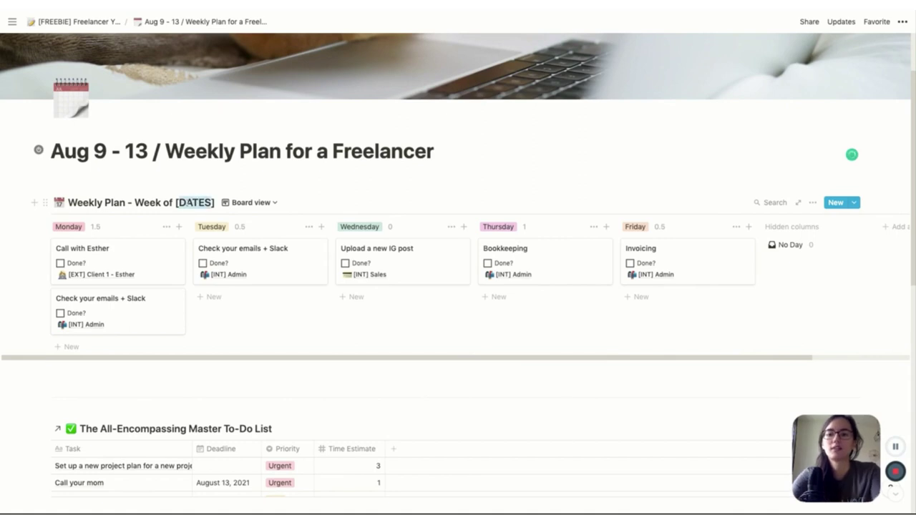
{"action": "type", "text": "Aug 9"}
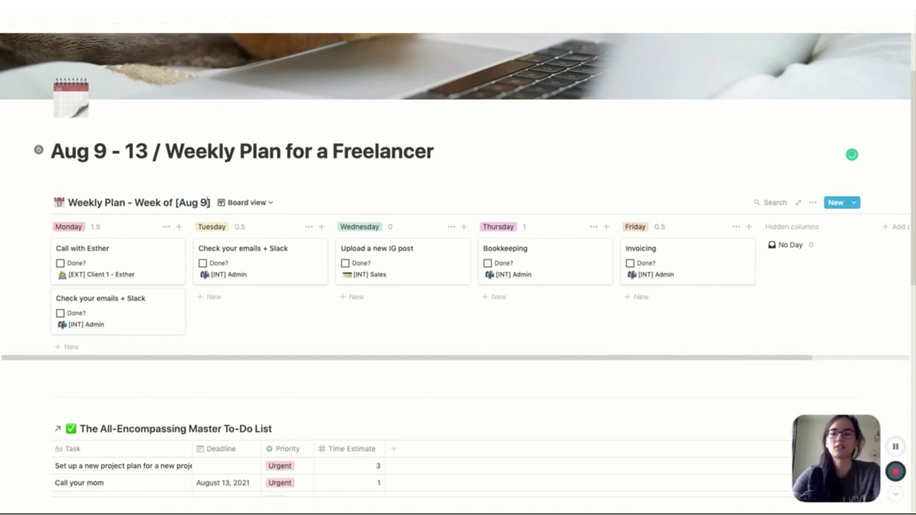
{"action": "type", "text": " - 13"}
{"action": "scroll", "coordinate": [382, 383], "scroll_direction": "down", "scroll_amount": 1}
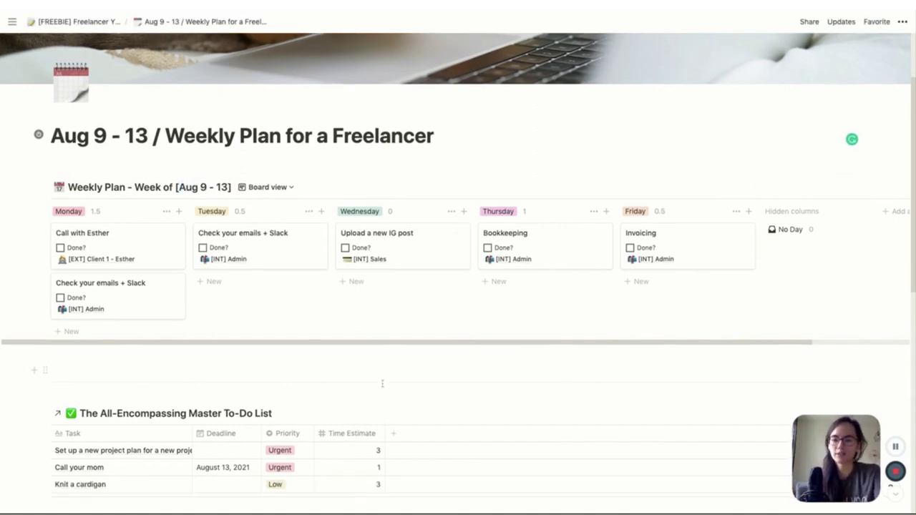
Sort the All-Encompassing Master To-Do List by Deadline in ascending order.
{"action": "scroll", "coordinate": [382, 383], "scroll_direction": "down", "scroll_amount": 2}
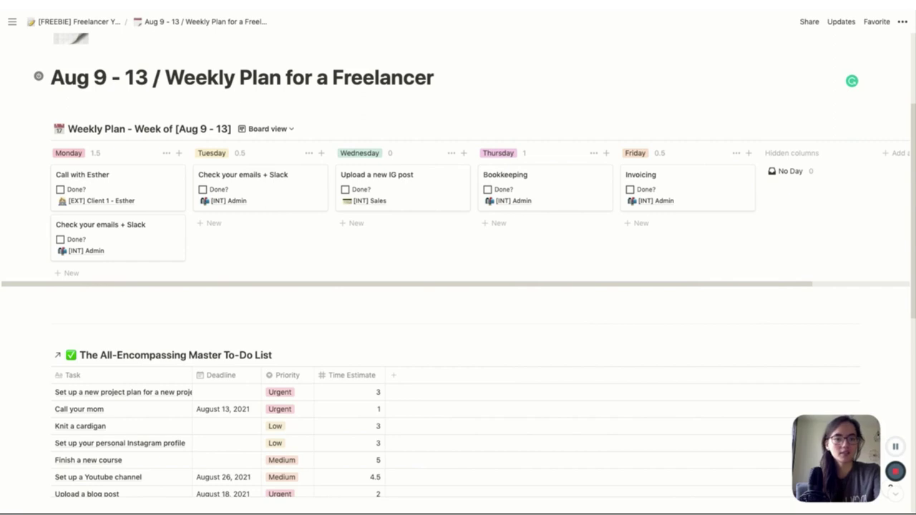
{"action": "scroll", "coordinate": [458, 265], "scroll_direction": "down", "scroll_amount": 3}
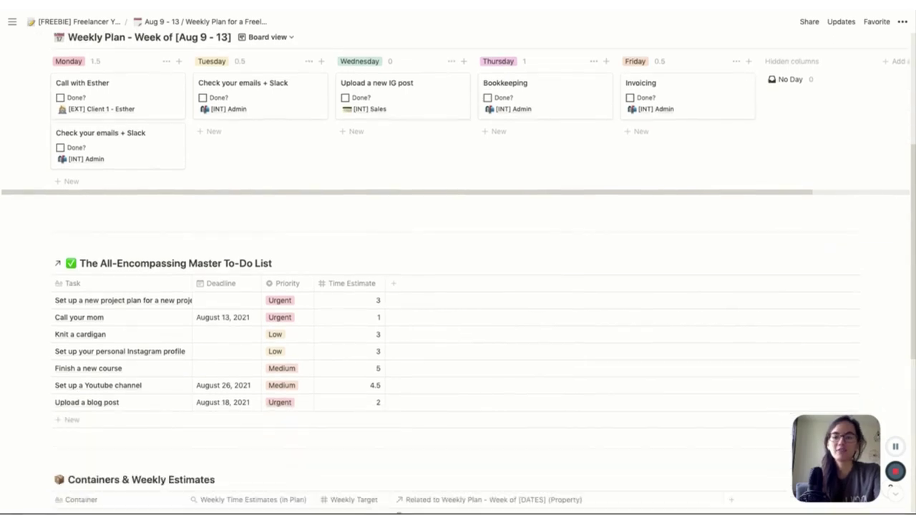
{"action": "scroll", "coordinate": [458, 265], "scroll_direction": "up", "scroll_amount": 2}
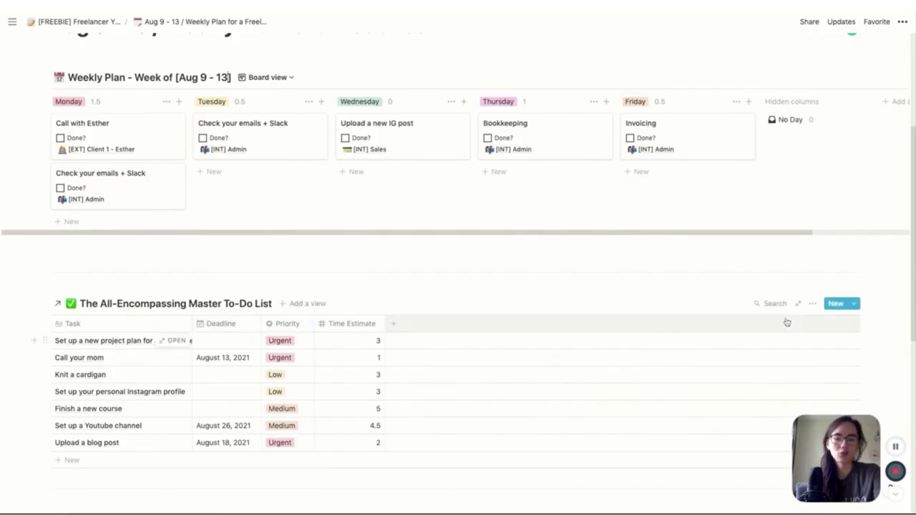
{"action": "left_click", "coordinate": [812, 304]}
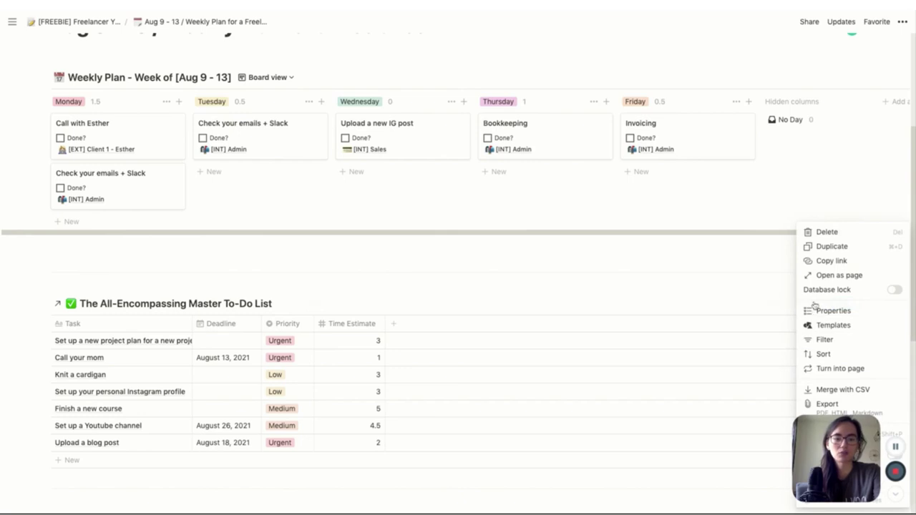
{"action": "left_click", "coordinate": [829, 355]}
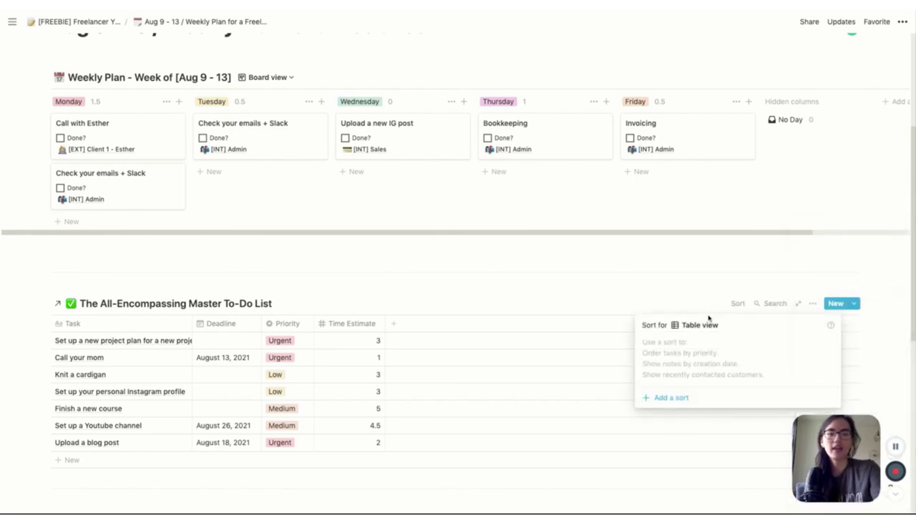
{"action": "left_click", "coordinate": [679, 398]}
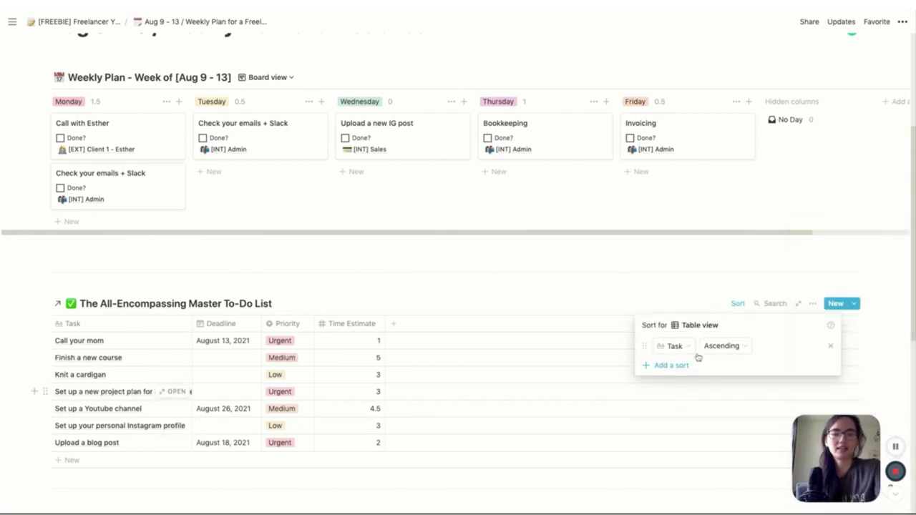
{"action": "left_click", "coordinate": [675, 346]}
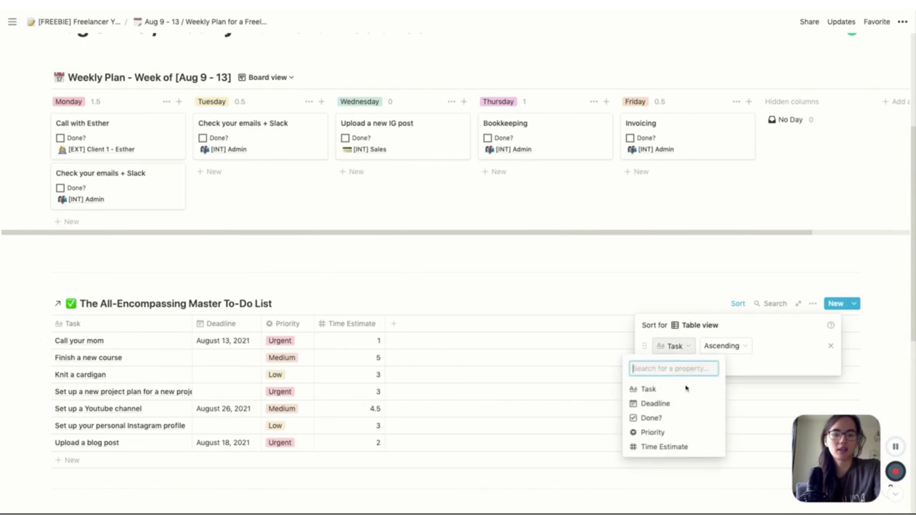
{"action": "left_click", "coordinate": [651, 405]}
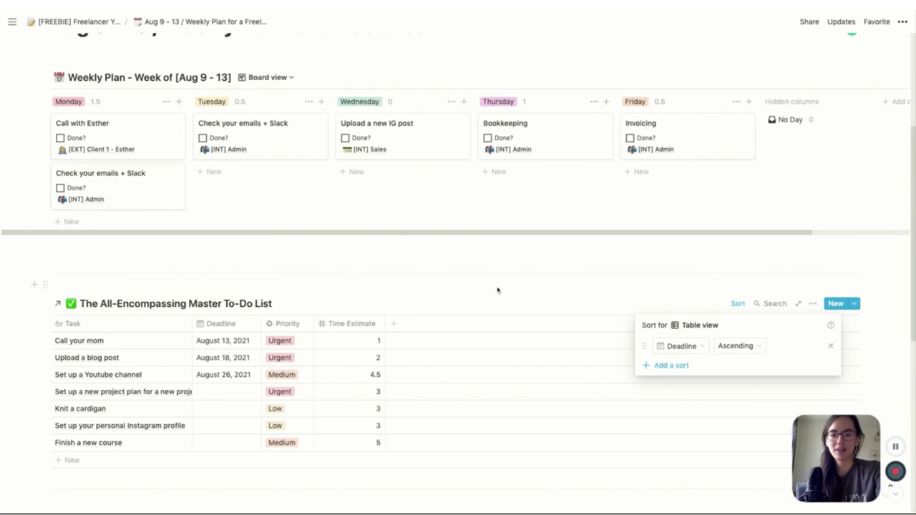
{"action": "left_click", "coordinate": [404, 299]}
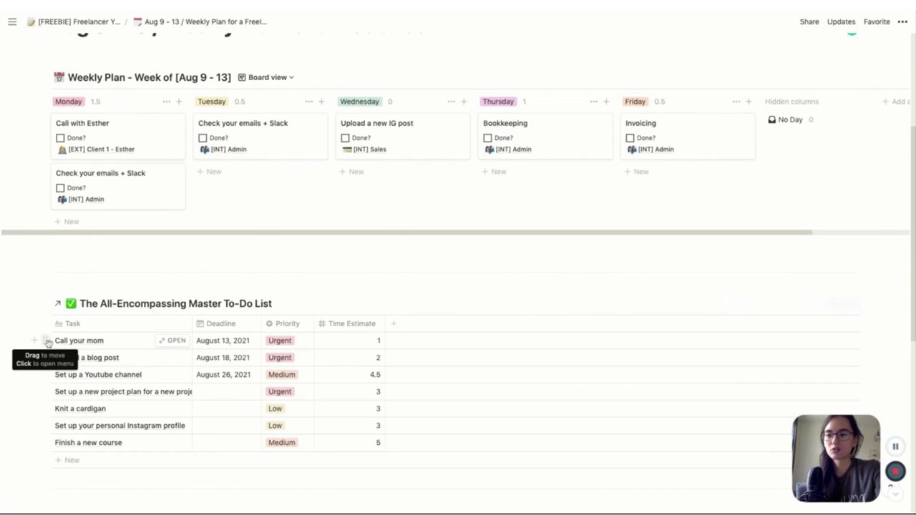
Move all to-do tasks onto the board: mom call and course on Monday, blog, Youtube and project plan on Tuesday, cardigan on Wednesday, Instagram profile on Thursday.
{"action": "left_click_drag", "start_coordinate": [45, 341], "coordinate": [182, 246]}
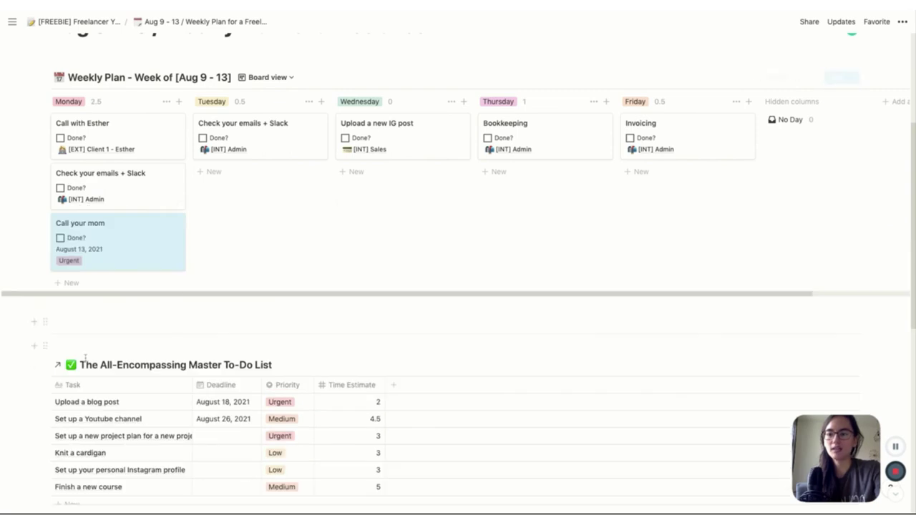
{"action": "left_click_drag", "start_coordinate": [47, 402], "coordinate": [315, 236]}
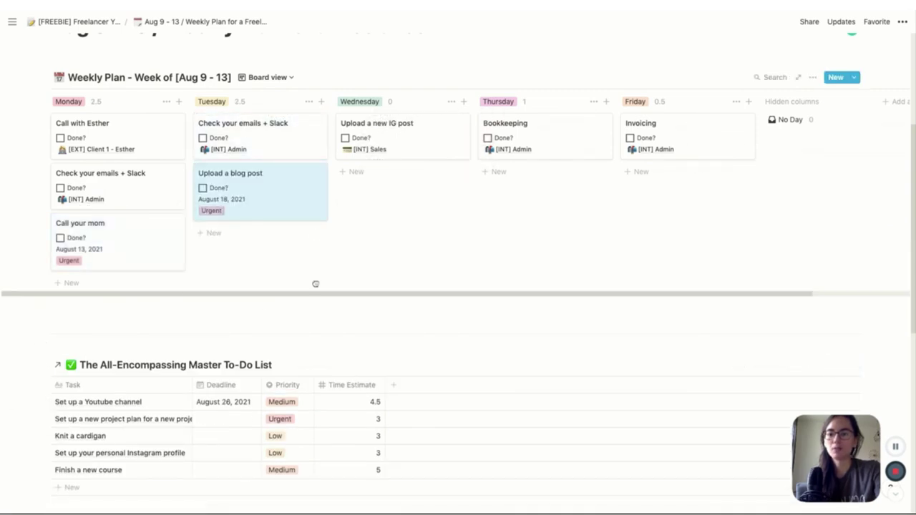
{"action": "left_click_drag", "start_coordinate": [45, 402], "coordinate": [298, 262]}
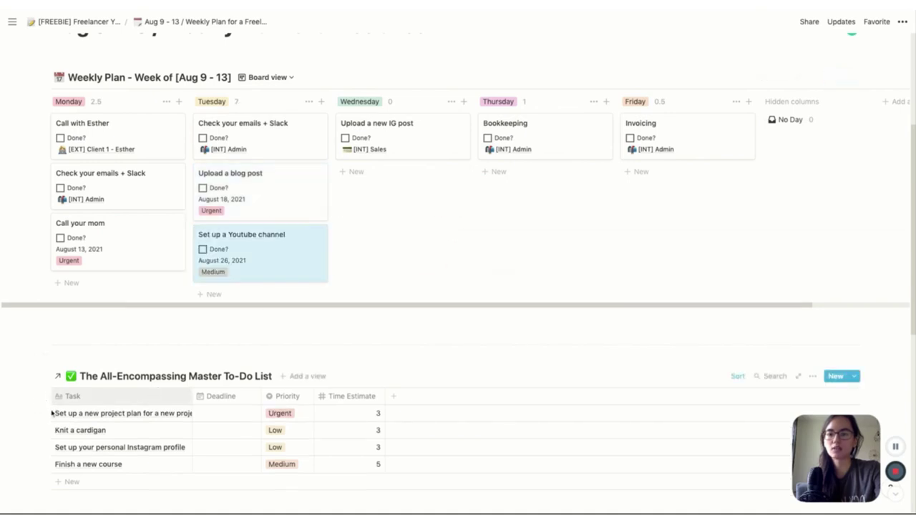
{"action": "left_click_drag", "start_coordinate": [40, 412], "coordinate": [265, 286]}
{"action": "left_click_drag", "start_coordinate": [44, 473], "coordinate": [131, 297]}
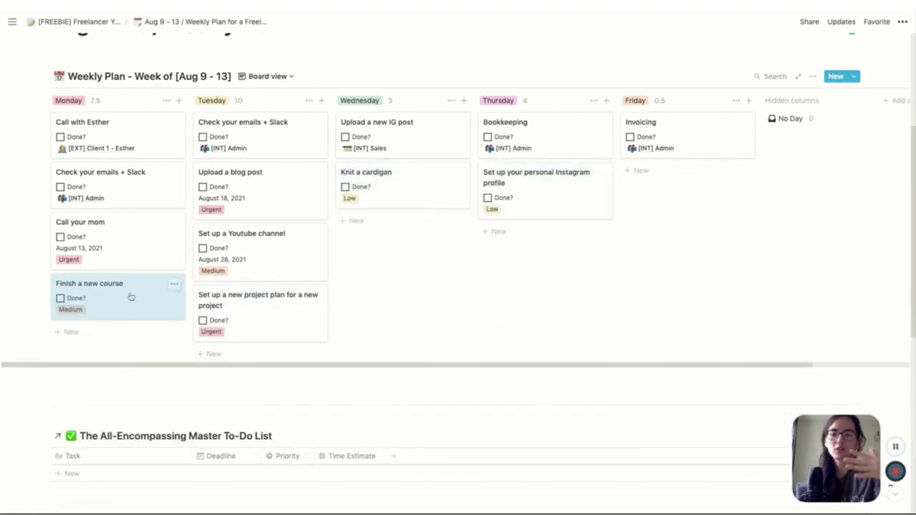
Assign Monday's "Call your mom" card to the [PER] Self-Care container and "Finish a new course" to [INT] Professional Development.
{"action": "left_click", "coordinate": [120, 252]}
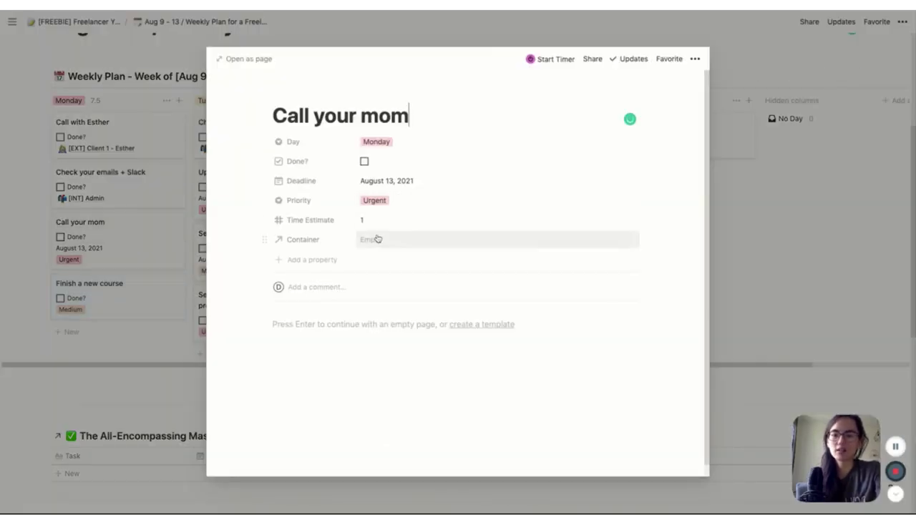
{"action": "left_click", "coordinate": [377, 239]}
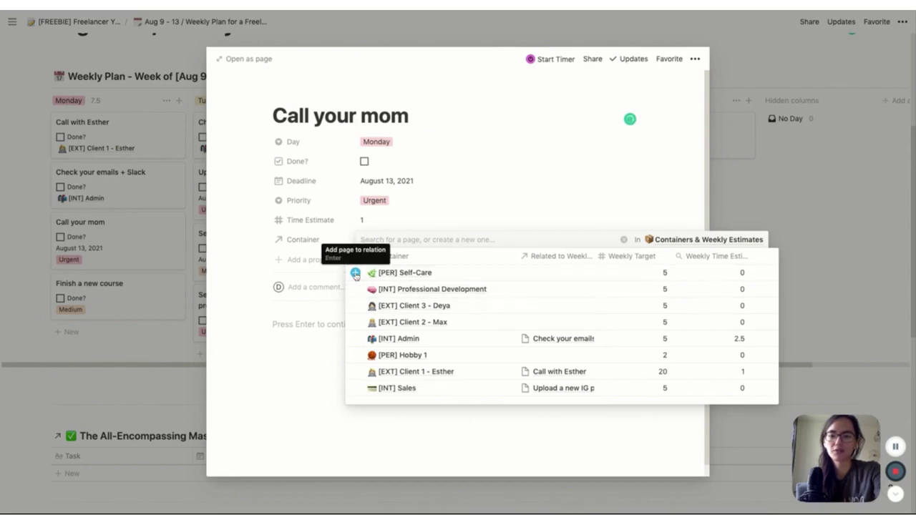
{"action": "left_click", "coordinate": [356, 274]}
{"action": "key", "text": "Escape"}
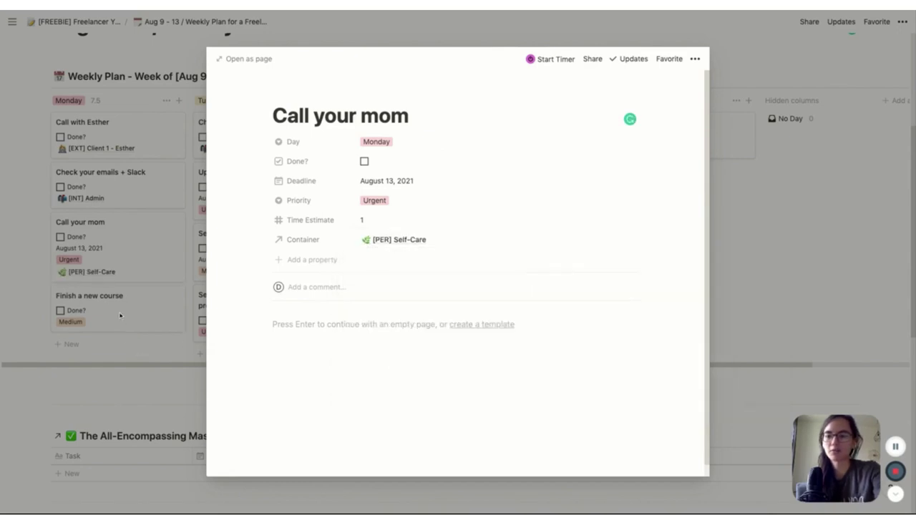
{"action": "left_click", "coordinate": [120, 315]}
{"action": "left_click", "coordinate": [112, 308]}
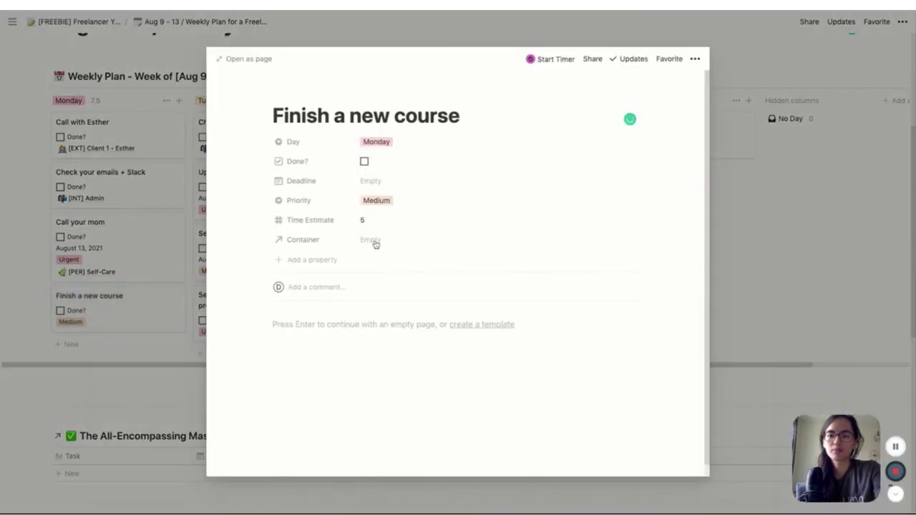
{"action": "left_click", "coordinate": [372, 241]}
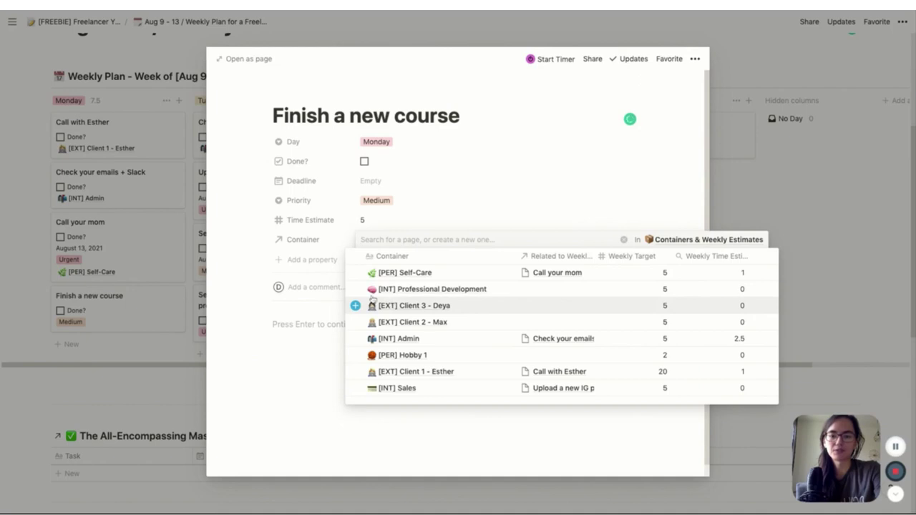
{"action": "left_click", "coordinate": [355, 289]}
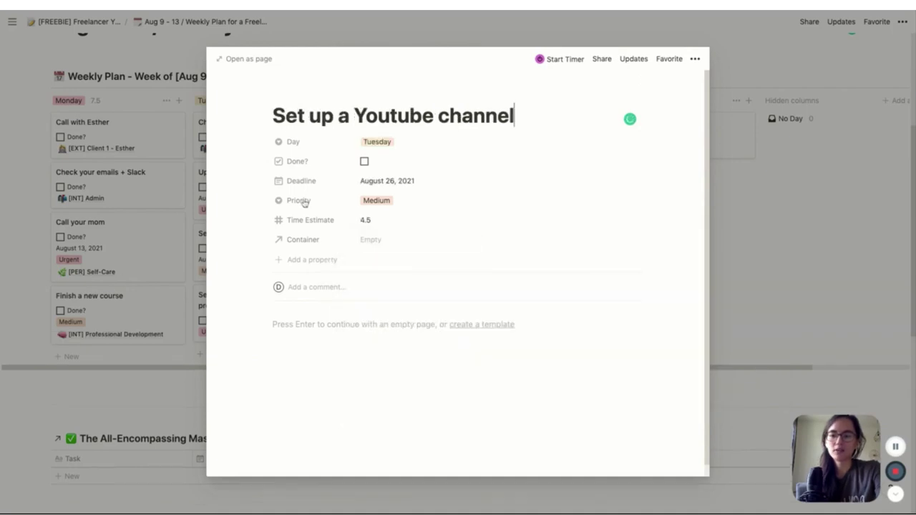
Assign Tuesday's Youtube channel, blog post and project plan cards to [EXT] Clients 2, 3 and 1, and Wednesday's "Knit a cardigan" to [PER] Hobby 1.
{"action": "left_click", "coordinate": [372, 240]}
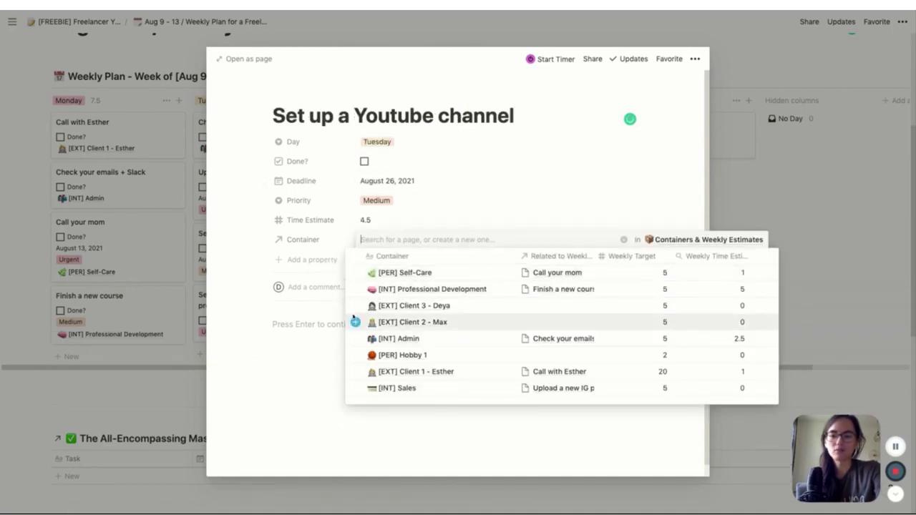
{"action": "left_click", "coordinate": [355, 322]}
{"action": "left_click", "coordinate": [370, 265]}
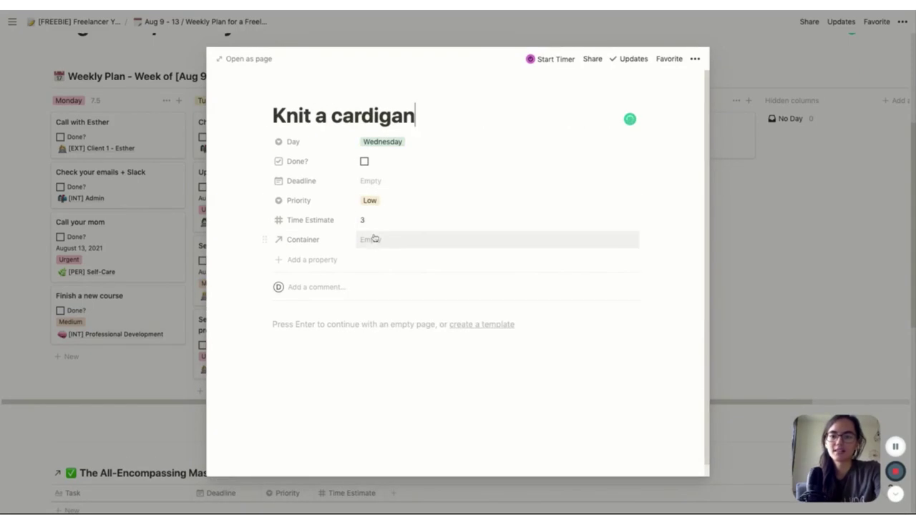
{"action": "left_click", "coordinate": [371, 239]}
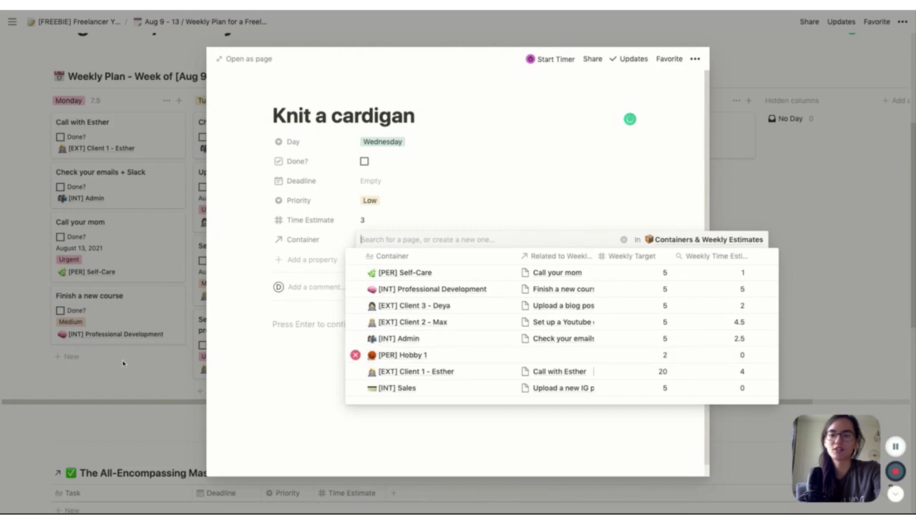
{"action": "left_click", "coordinate": [403, 355]}
{"action": "left_click", "coordinate": [210, 328]}
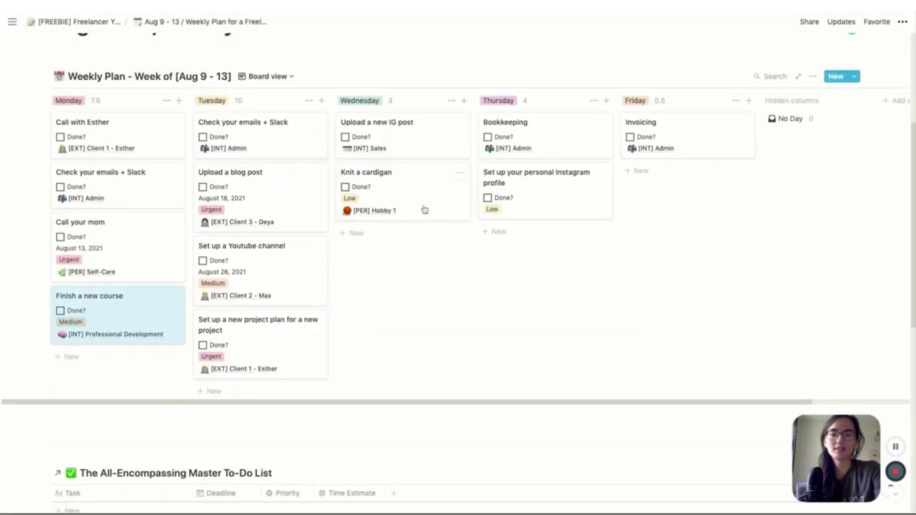
Assign Thursday's "Set up your personal Instagram profile" card to the [INT] Sales container.
{"action": "left_click", "coordinate": [523, 195]}
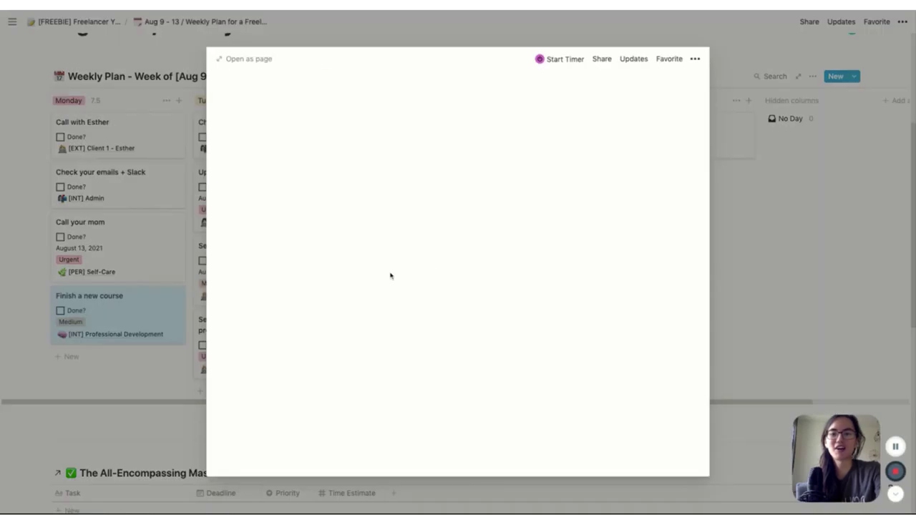
{"action": "left_click", "coordinate": [381, 241]}
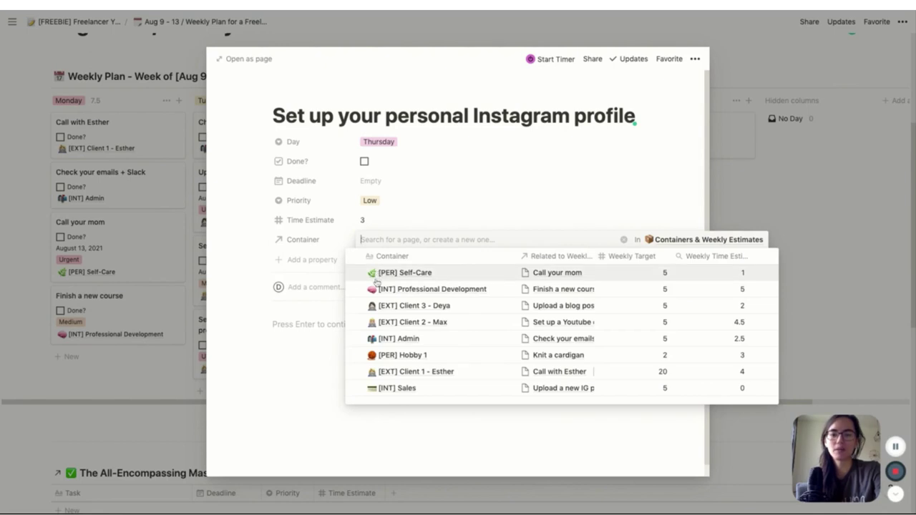
{"action": "left_click", "coordinate": [354, 389]}
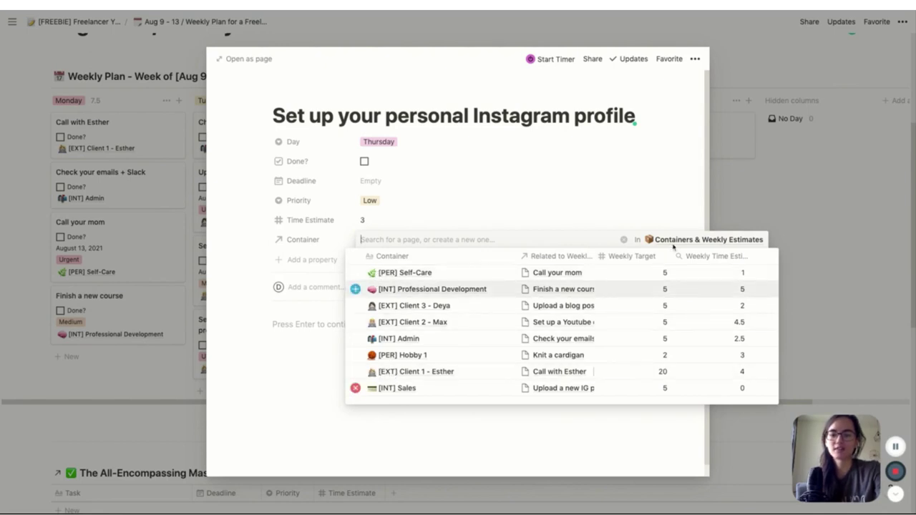
{"action": "key", "text": "Escape"}
{"action": "left_click", "coordinate": [774, 197]}
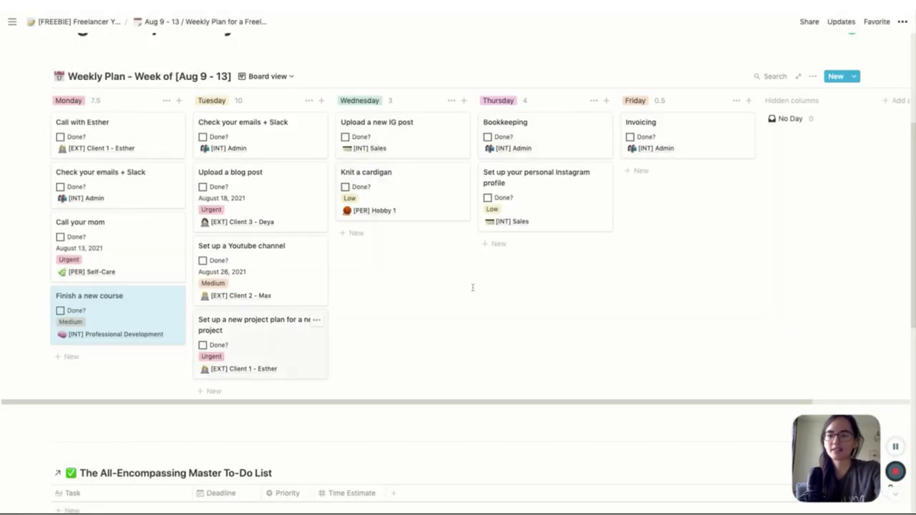
Move the "Set up a new project plan for a new project" card from Tuesday to Wednesday on the weekly board.
{"action": "scroll", "coordinate": [501, 303], "scroll_direction": "up", "scroll_amount": 2}
{"action": "scroll", "coordinate": [500, 302], "scroll_direction": "down", "scroll_amount": 3}
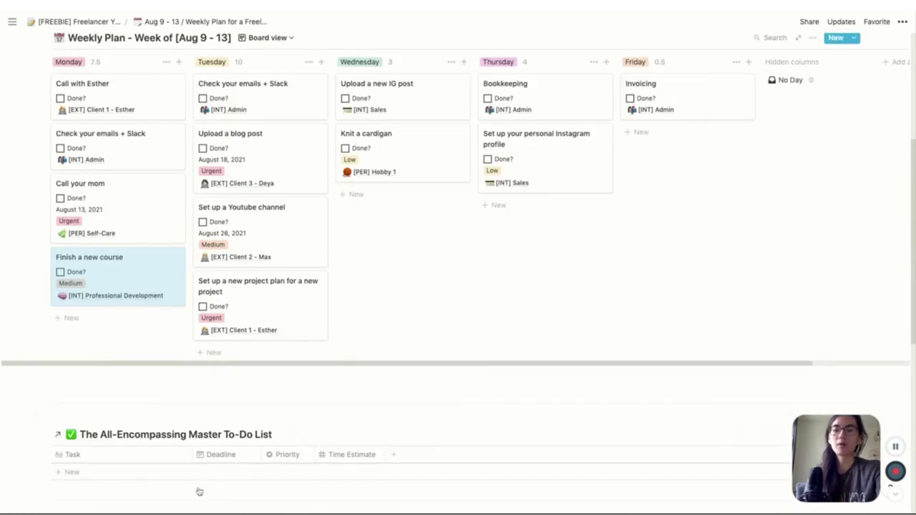
{"action": "scroll", "coordinate": [403, 237], "scroll_direction": "up", "scroll_amount": 3}
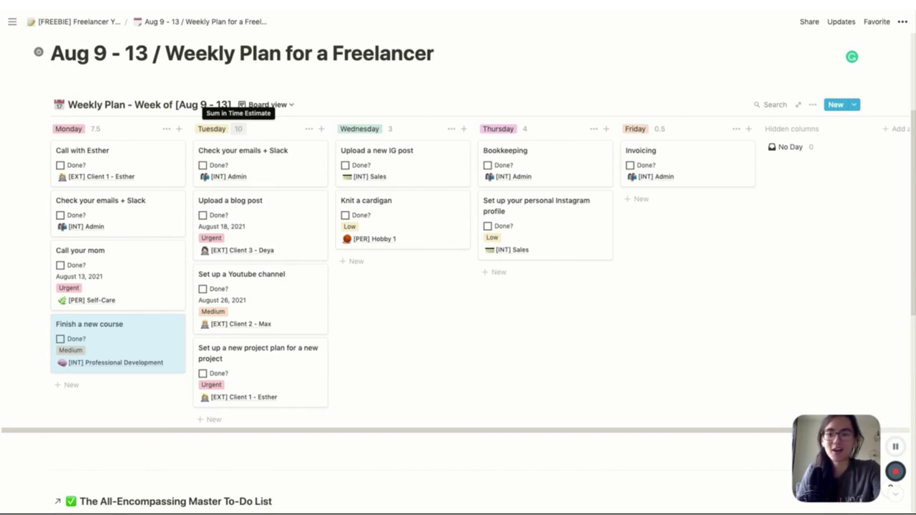
{"action": "left_click_drag", "start_coordinate": [251, 366], "coordinate": [469, 291]}
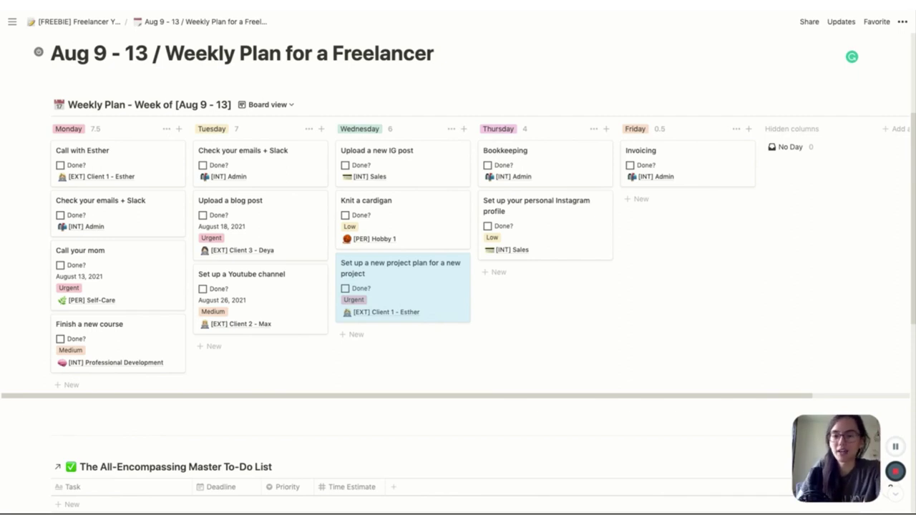
{"action": "left_click", "coordinate": [555, 304]}
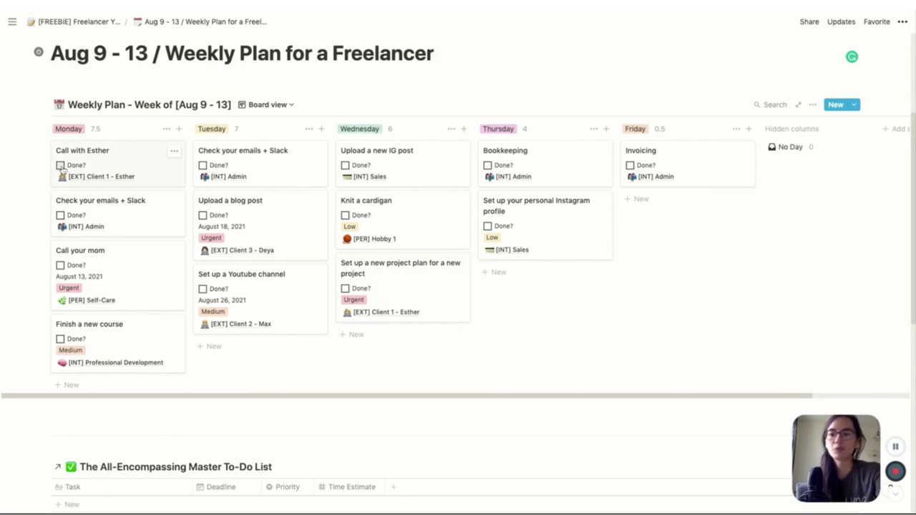
Toggle Done on Monday's client call card and move the "Finish a new course" and Instagram profile cards to Friday.
{"action": "left_click", "coordinate": [60, 165]}
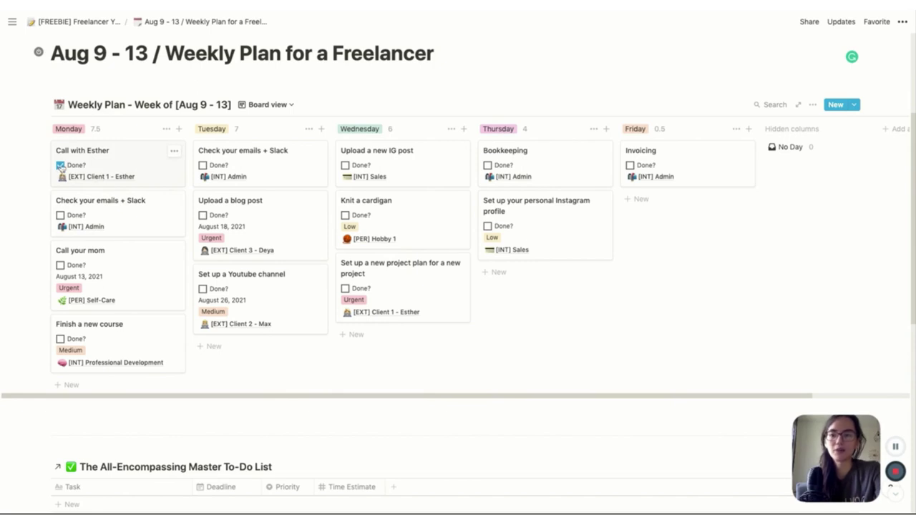
{"action": "left_click", "coordinate": [60, 165]}
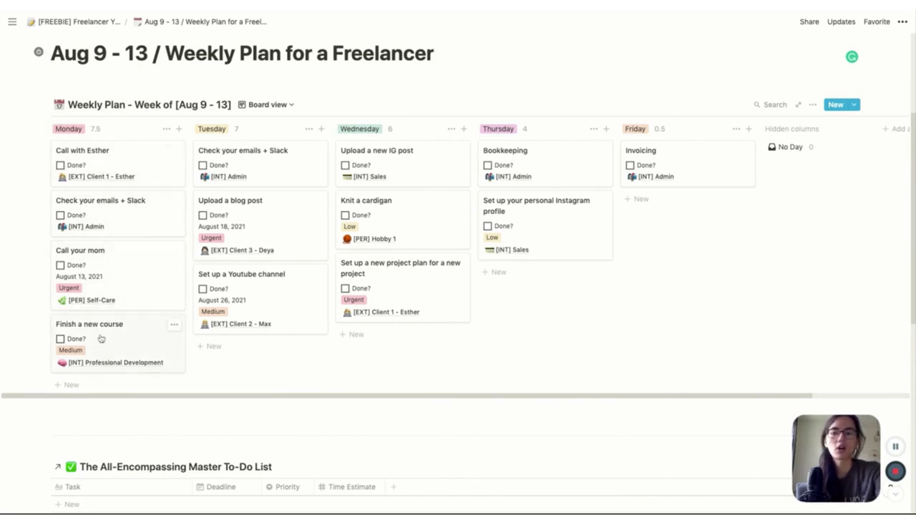
{"action": "left_click_drag", "start_coordinate": [93, 336], "coordinate": [576, 279]}
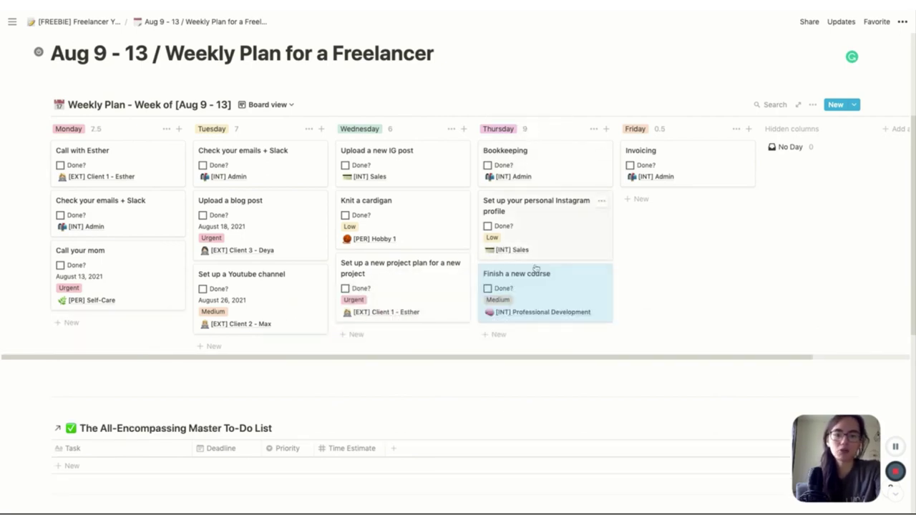
{"action": "left_click_drag", "start_coordinate": [539, 281], "coordinate": [751, 262]}
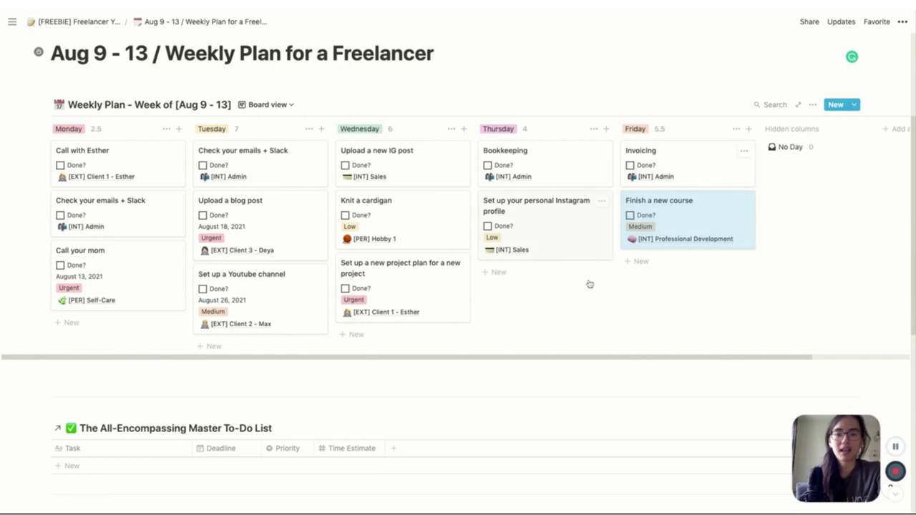
{"action": "mouse_move", "coordinate": [534, 221]}
{"action": "left_mouse_down"}
{"action": "mouse_move", "coordinate": [709, 257]}
{"action": "mouse_move", "coordinate": [524, 211]}
{"action": "left_mouse_up"}
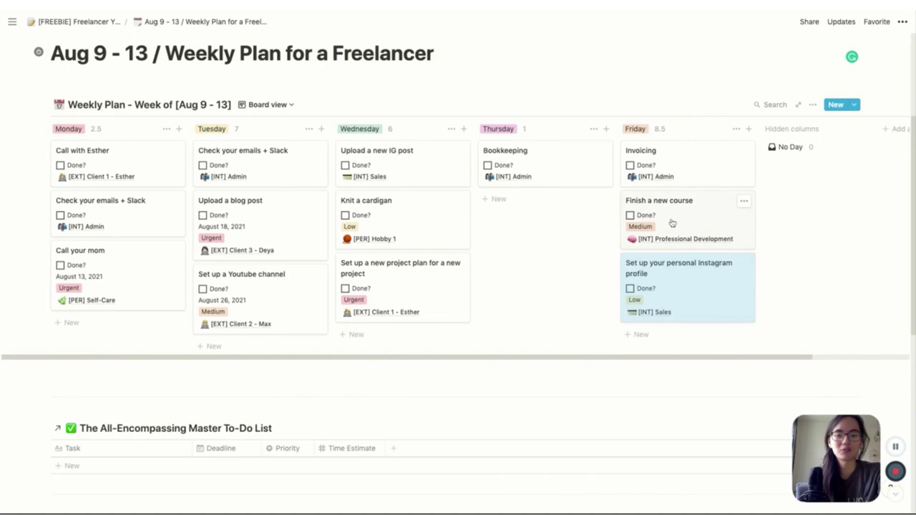
Return the "Finish a new course" and "Set up your personal Instagram profile" cards from the board to the All-Encompassing Master To-Do List.
{"action": "scroll", "coordinate": [672, 224], "scroll_direction": "down", "scroll_amount": 1}
{"action": "left_click_drag", "start_coordinate": [666, 192], "coordinate": [313, 441]}
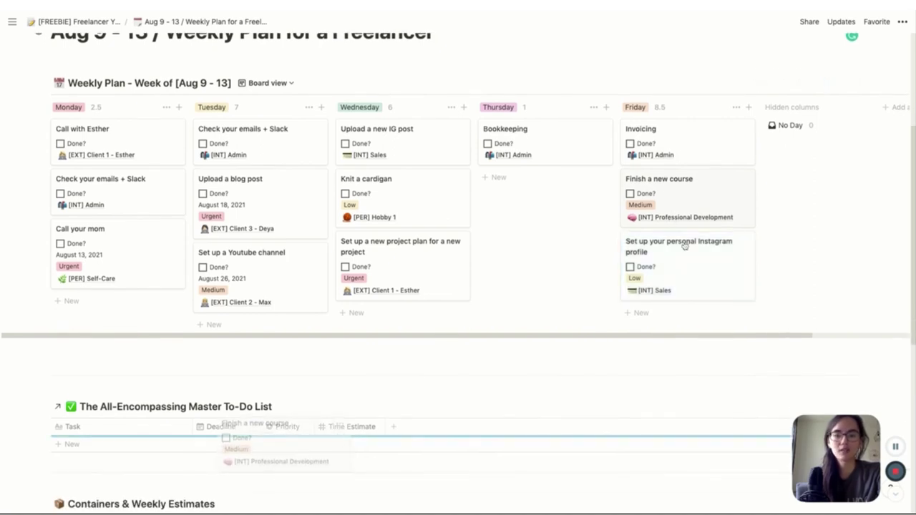
{"action": "left_click", "coordinate": [441, 269]}
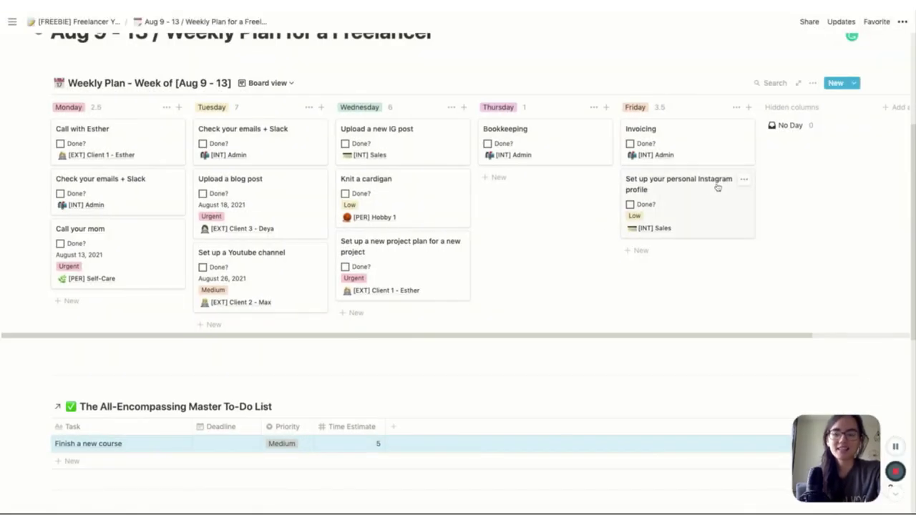
{"action": "left_click_drag", "start_coordinate": [680, 193], "coordinate": [280, 452]}
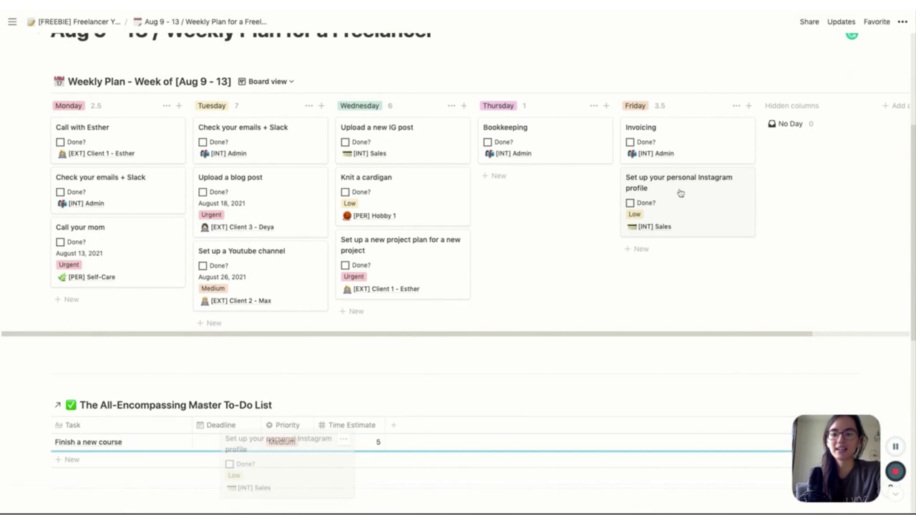
{"action": "left_click_drag", "start_coordinate": [356, 447], "coordinate": [356, 446]}
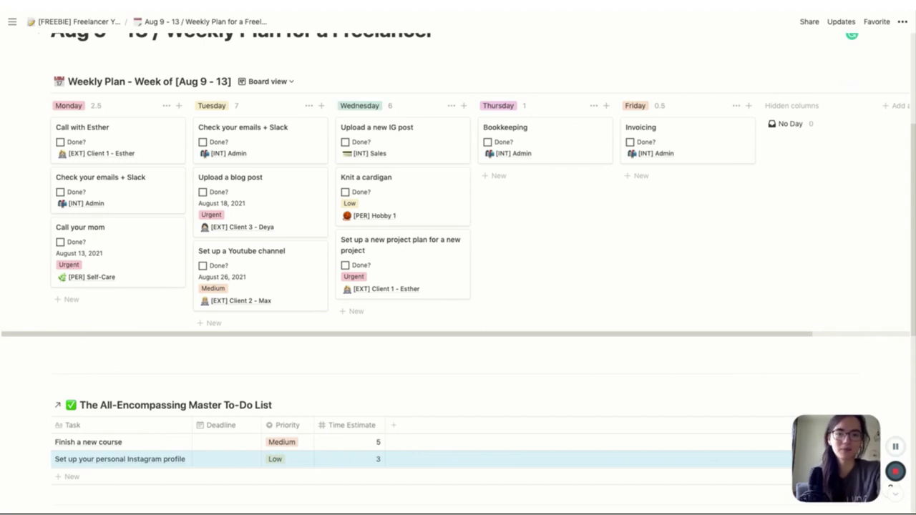
Set the Time Estimate of Wednesday's "Upload a new IG post" card to 2.
{"action": "scroll", "coordinate": [458, 257], "scroll_direction": "down", "scroll_amount": 8}
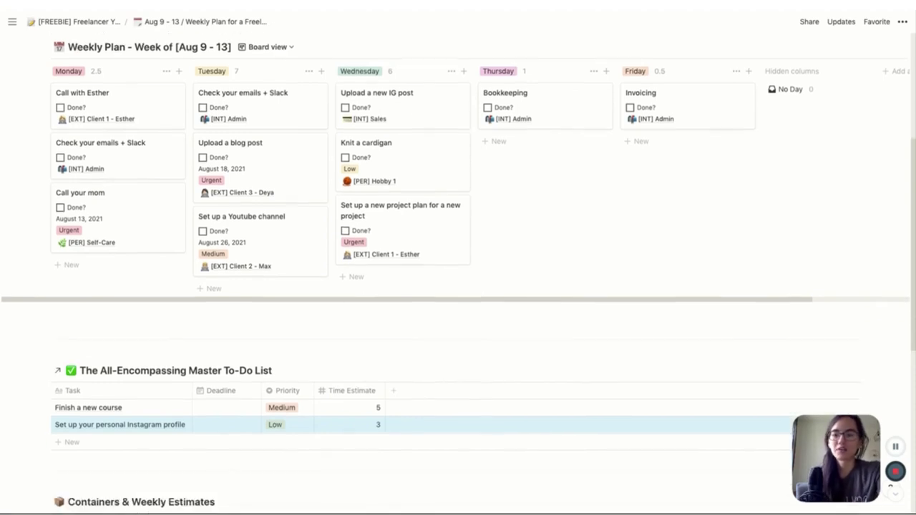
{"action": "scroll", "coordinate": [439, 267], "scroll_direction": "down", "scroll_amount": 1}
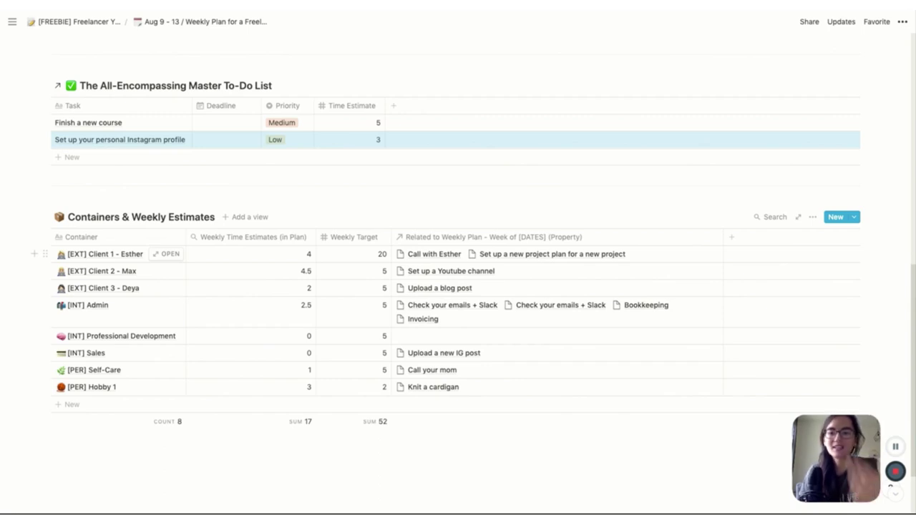
{"action": "scroll", "coordinate": [458, 287], "scroll_direction": "up", "scroll_amount": 5}
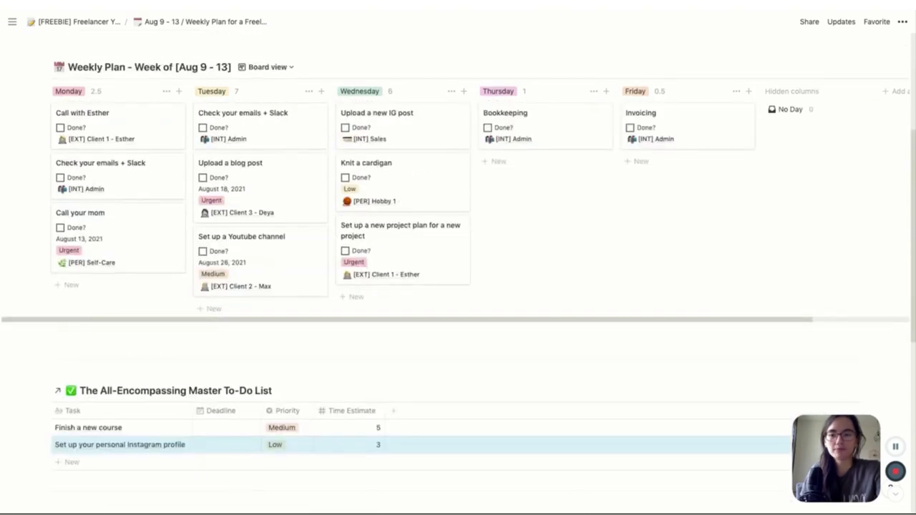
{"action": "scroll", "coordinate": [406, 174], "scroll_direction": "up", "scroll_amount": 1}
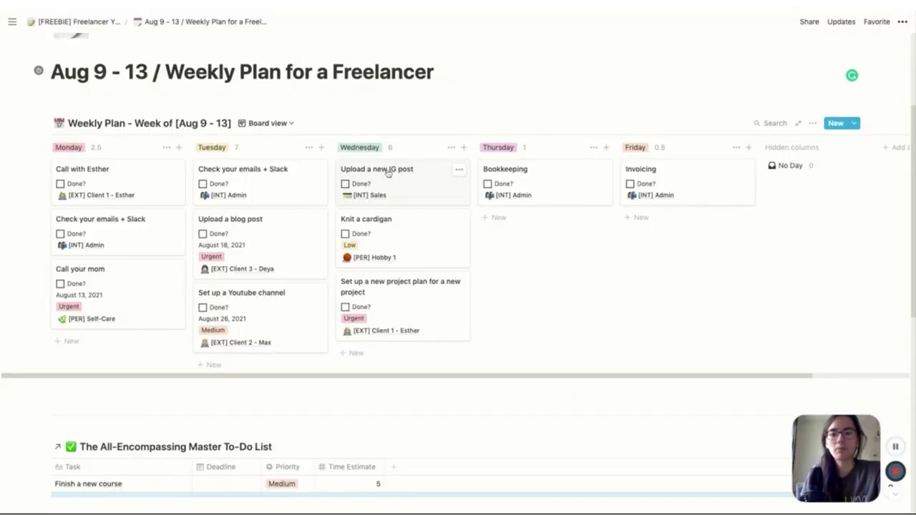
{"action": "left_click", "coordinate": [387, 172]}
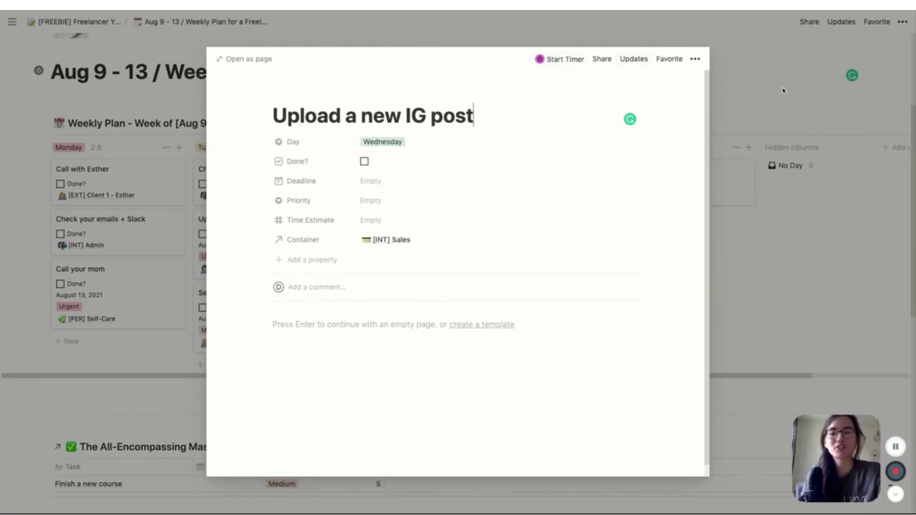
{"action": "left_click", "coordinate": [409, 223]}
{"action": "type", "text": "2"}
{"action": "key", "text": "Return"}
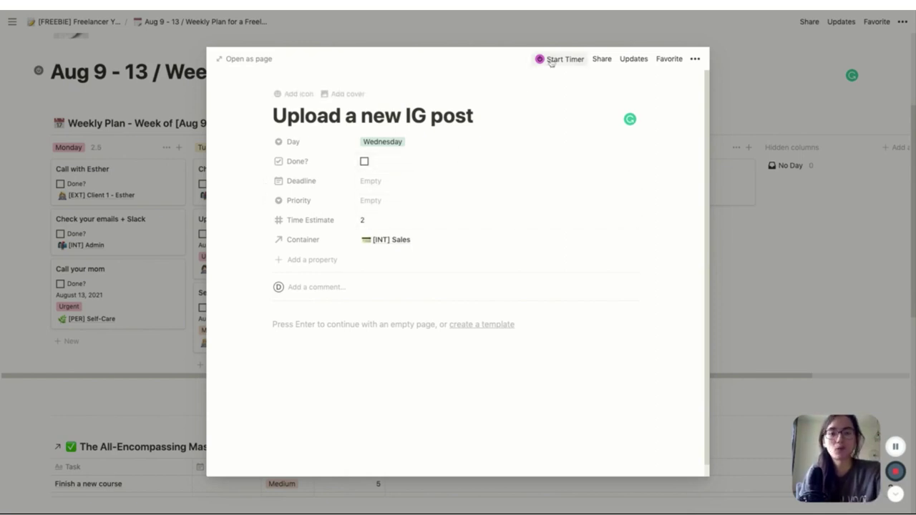
{"action": "key", "text": "Escape"}
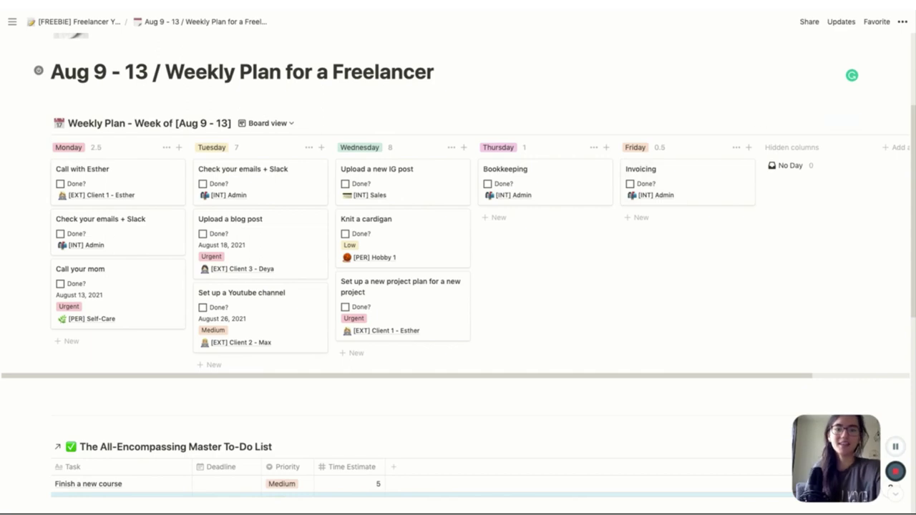
Review the weekly board against the remaining Master To-Do List tasks and the Containers & Weekly Estimates table.
{"action": "scroll", "coordinate": [558, 198], "scroll_direction": "down", "scroll_amount": 3}
{"action": "scroll", "coordinate": [559, 201], "scroll_direction": "down", "scroll_amount": 5}
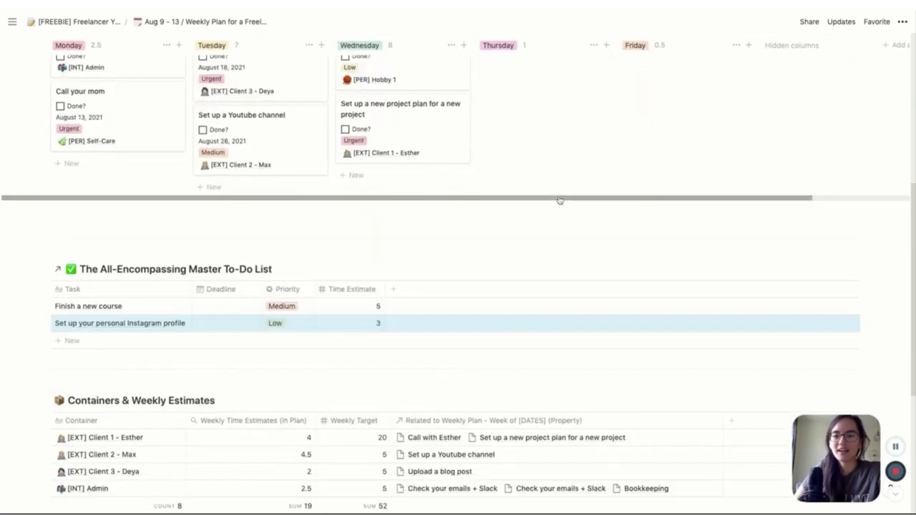
{"action": "scroll", "coordinate": [558, 201], "scroll_direction": "up", "scroll_amount": 8}
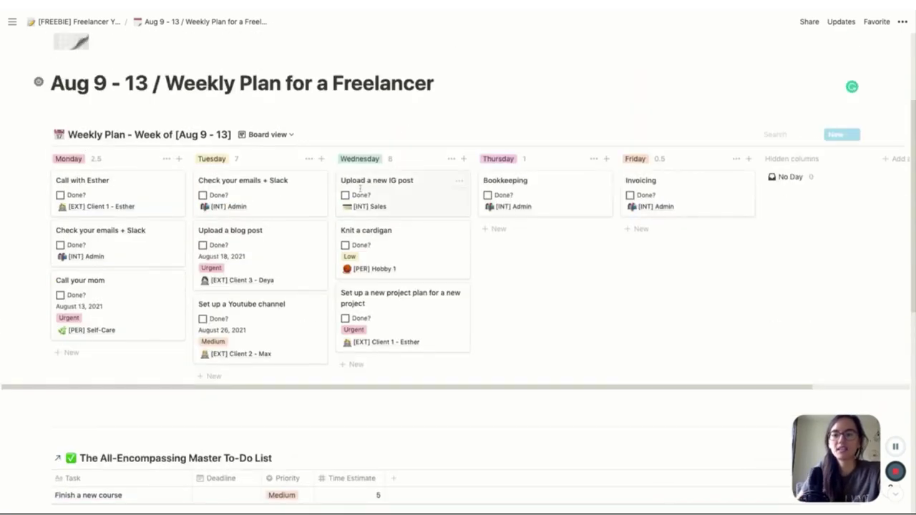
{"action": "scroll", "coordinate": [397, 322], "scroll_direction": "down", "scroll_amount": 2}
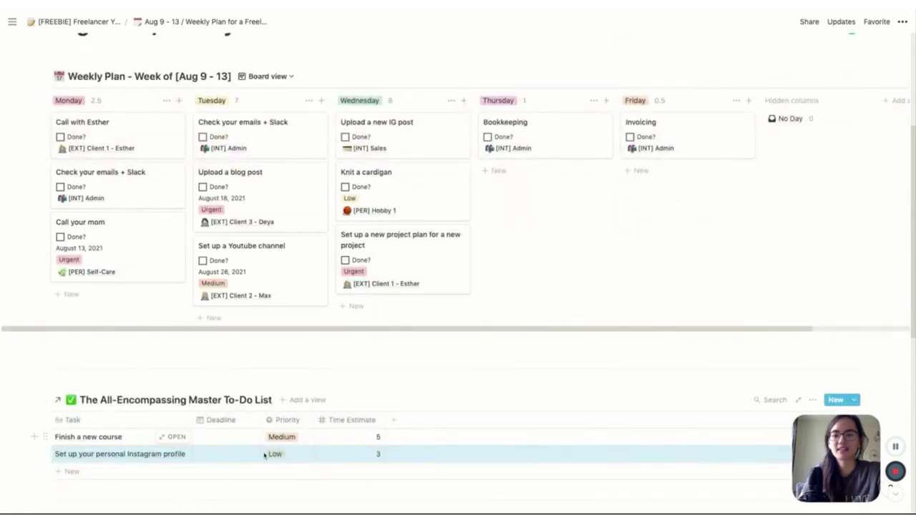
{"action": "scroll", "coordinate": [243, 455], "scroll_direction": "down", "scroll_amount": 2}
{"action": "scroll", "coordinate": [244, 455], "scroll_direction": "up", "scroll_amount": 2}
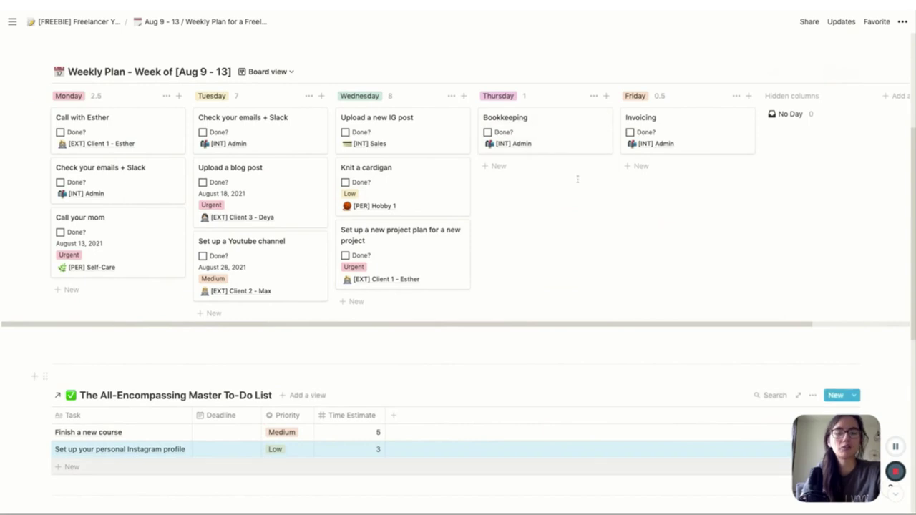
{"action": "scroll", "coordinate": [562, 237], "scroll_direction": "down", "scroll_amount": 6}
{"action": "scroll", "coordinate": [563, 237], "scroll_direction": "up", "scroll_amount": 4}
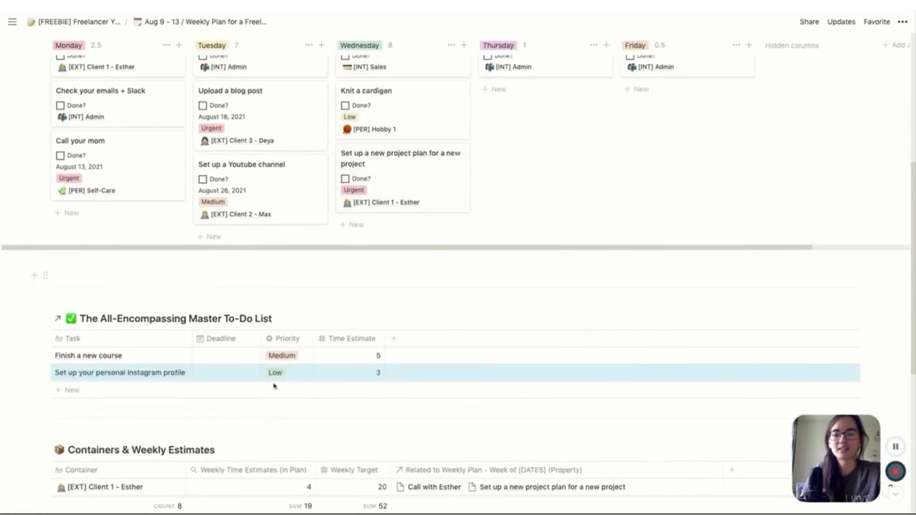
{"action": "scroll", "coordinate": [232, 366], "scroll_direction": "down", "scroll_amount": 1}
{"action": "scroll", "coordinate": [232, 365], "scroll_direction": "down", "scroll_amount": 4}
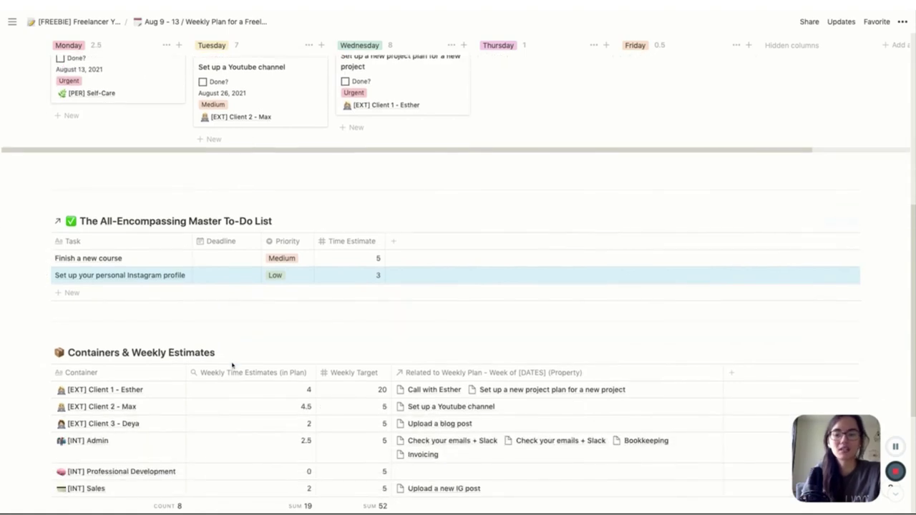
{"action": "scroll", "coordinate": [231, 365], "scroll_direction": "up", "scroll_amount": 6}
{"action": "scroll", "coordinate": [148, 77], "scroll_direction": "up", "scroll_amount": 7}
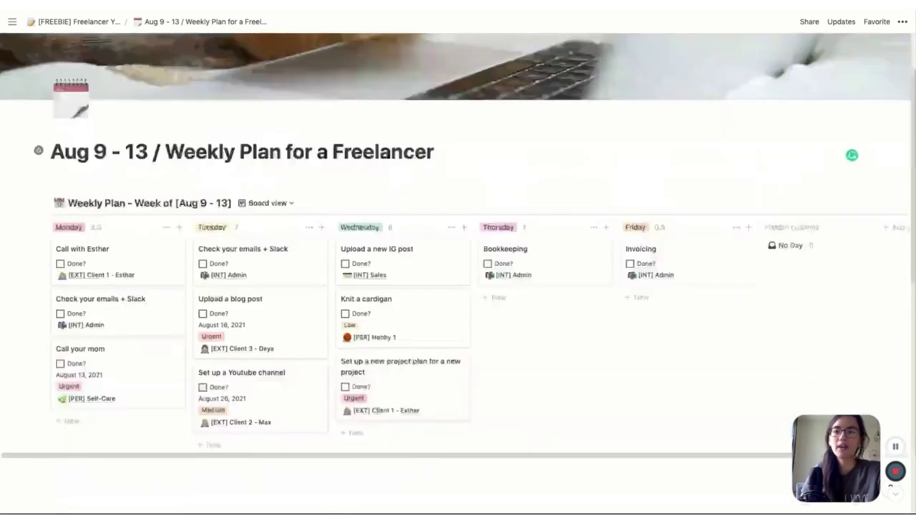
Return to the Freelancer Yearly Task Manager & Overview page and file the Aug 9 - 13 weekly plan under August in the Yearly Overview.
{"action": "left_click", "coordinate": [93, 24]}
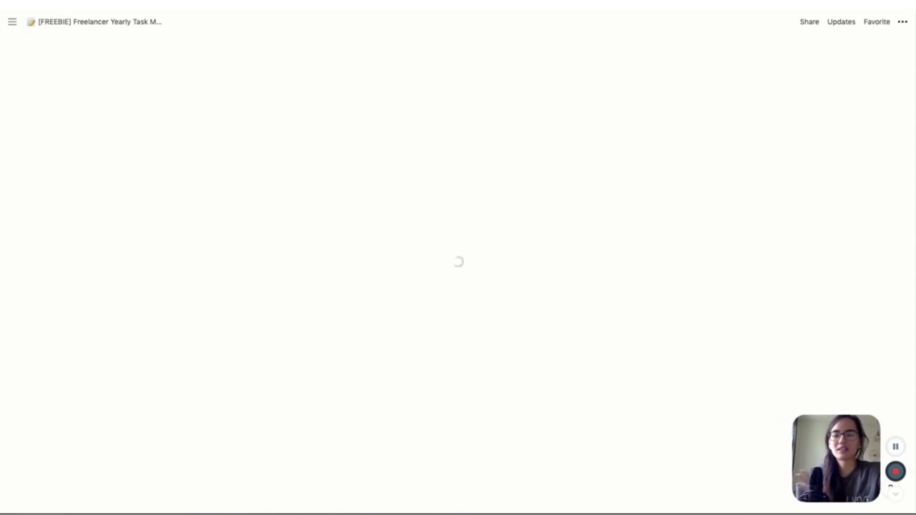
{"action": "scroll", "coordinate": [304, 241], "scroll_direction": "down", "scroll_amount": 3}
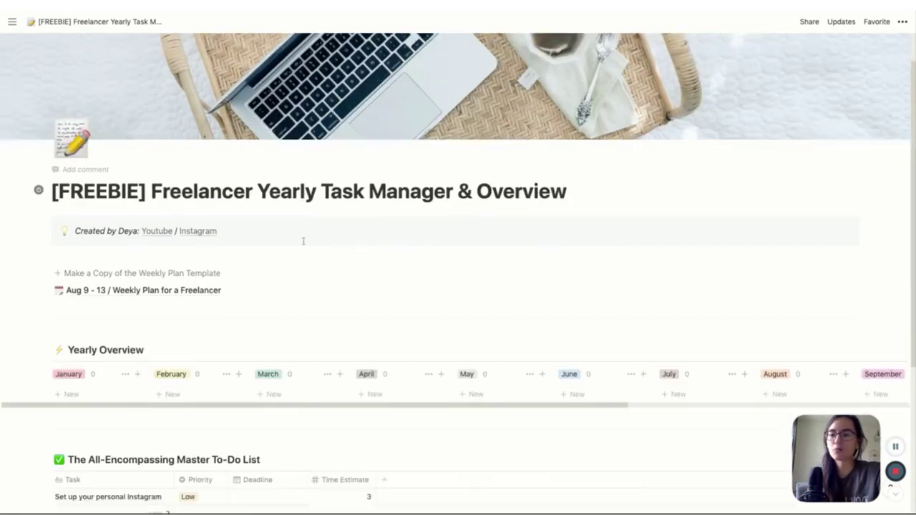
{"action": "left_click_drag", "start_coordinate": [44, 249], "coordinate": [794, 352]}
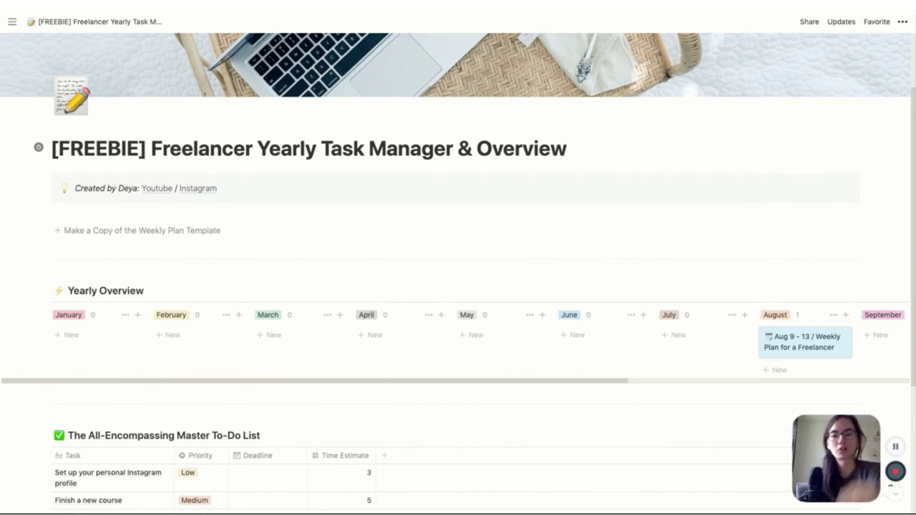
{"action": "scroll", "coordinate": [458, 286], "scroll_direction": "down", "scroll_amount": 3}
{"action": "scroll", "coordinate": [458, 286], "scroll_direction": "up", "scroll_amount": 2}
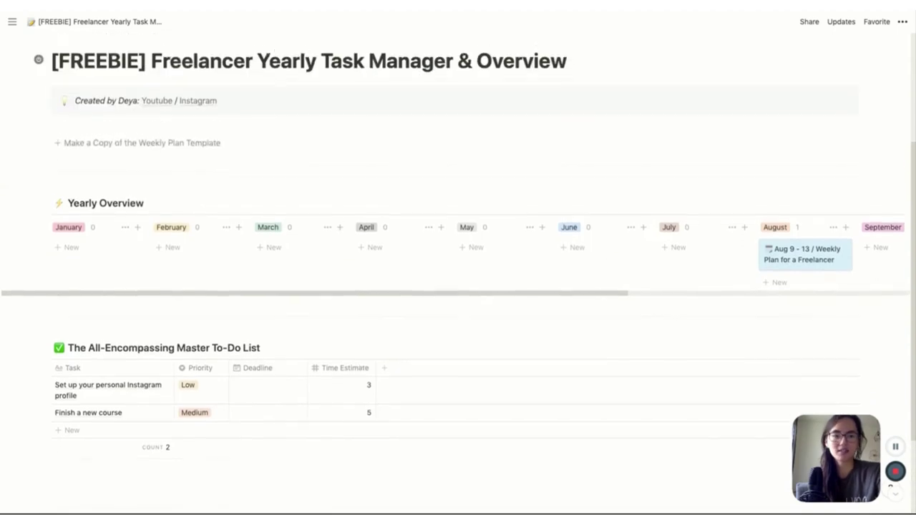
Open the Aug 9 - 13 weekly plan from August in the Yearly Overview and review its board, Master To-Do List and Containers & Weekly Estimates.
{"action": "scroll", "coordinate": [458, 286], "scroll_direction": "up", "scroll_amount": 1}
{"action": "scroll", "coordinate": [490, 232], "scroll_direction": "right", "scroll_amount": 3}
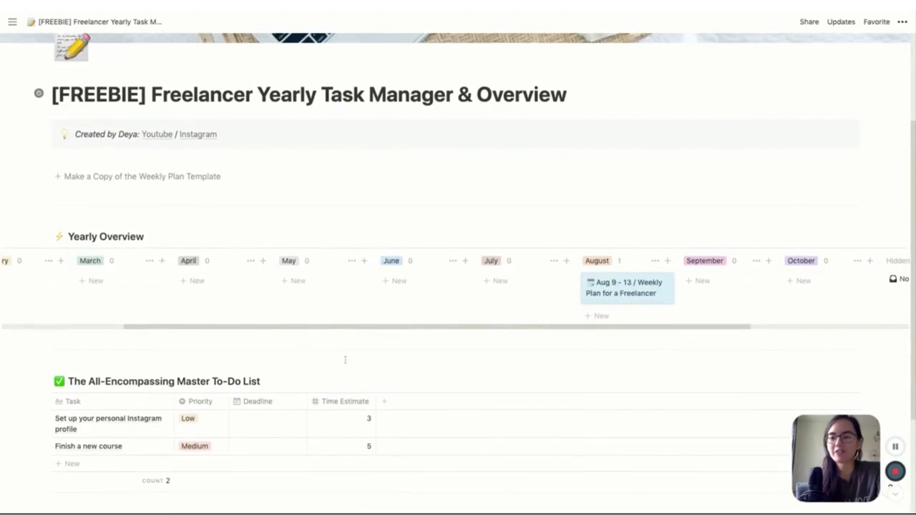
{"action": "scroll", "coordinate": [345, 360], "scroll_direction": "down", "scroll_amount": 1}
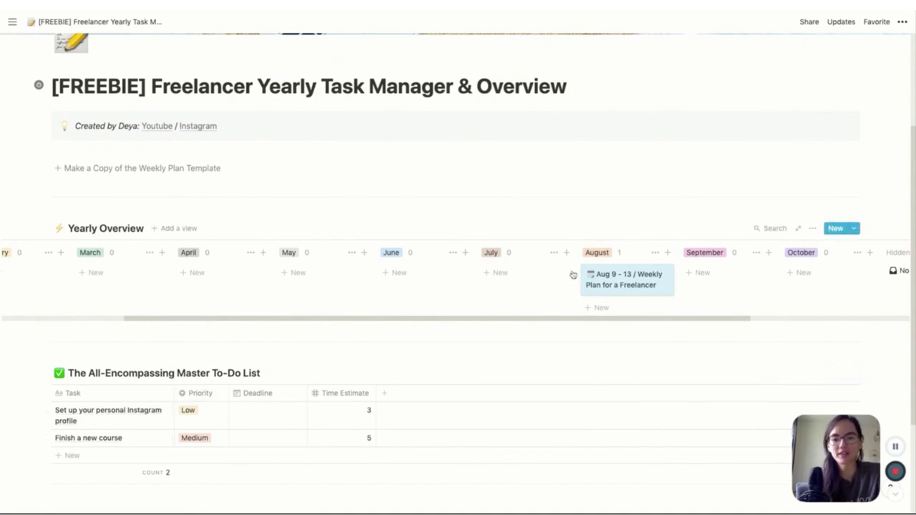
{"action": "left_click", "coordinate": [614, 278]}
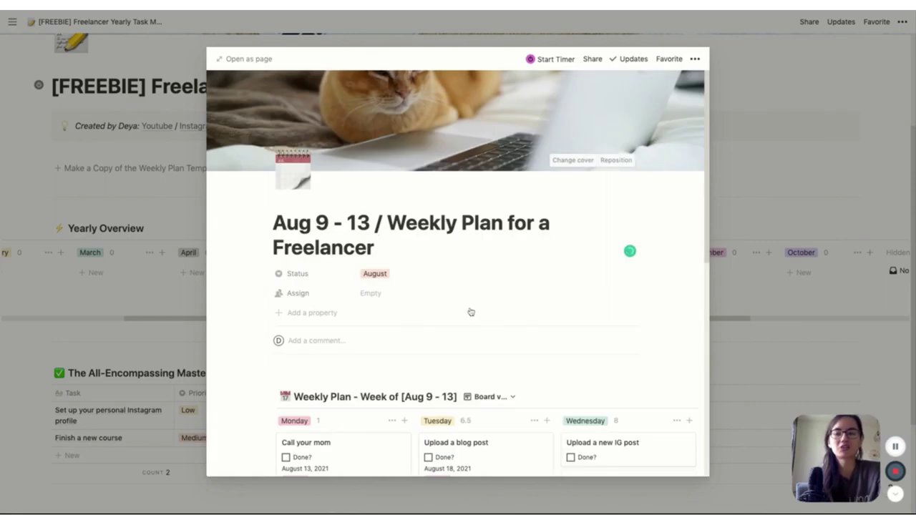
{"action": "scroll", "coordinate": [470, 313], "scroll_direction": "down", "scroll_amount": 4}
{"action": "scroll", "coordinate": [470, 313], "scroll_direction": "down", "scroll_amount": 3}
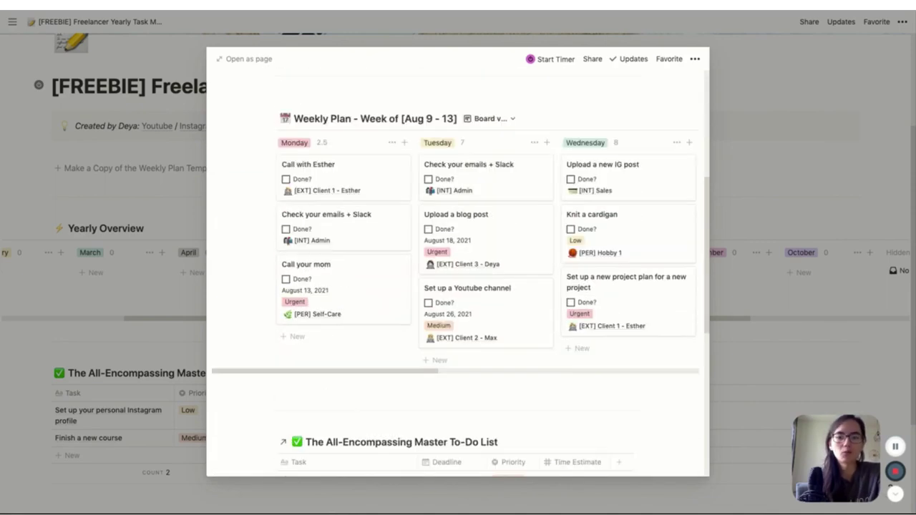
{"action": "scroll", "coordinate": [538, 195], "scroll_direction": "right", "scroll_amount": 1}
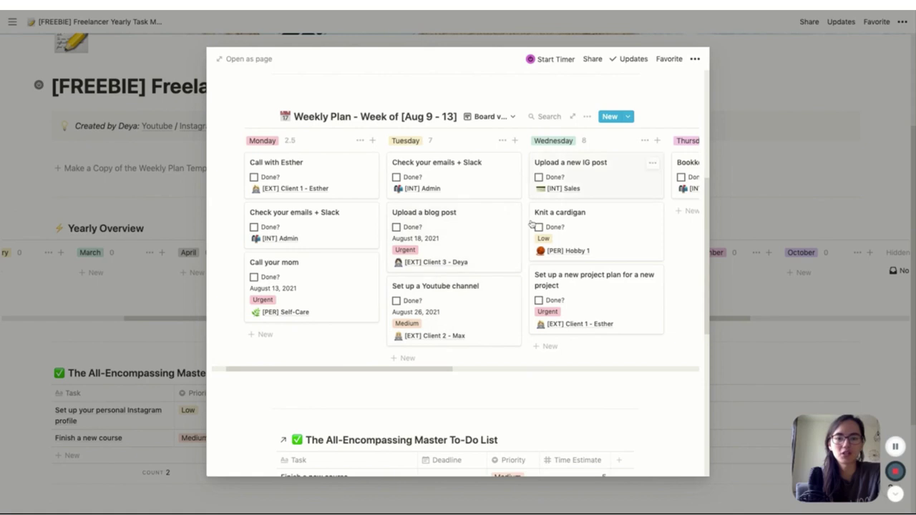
{"action": "scroll", "coordinate": [542, 317], "scroll_direction": "down", "scroll_amount": 3}
{"action": "scroll", "coordinate": [556, 361], "scroll_direction": "down", "scroll_amount": 3}
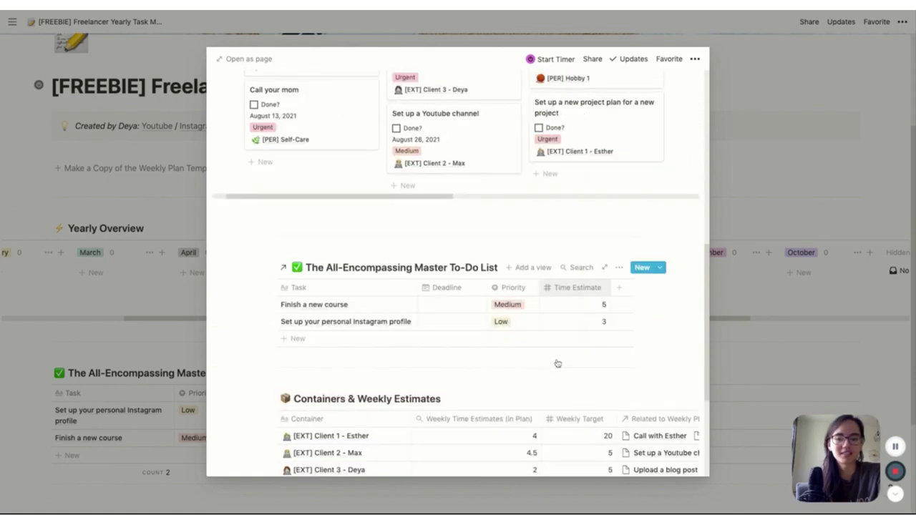
{"action": "scroll", "coordinate": [556, 363], "scroll_direction": "up", "scroll_amount": 2}
{"action": "scroll", "coordinate": [557, 364], "scroll_direction": "up", "scroll_amount": 5}
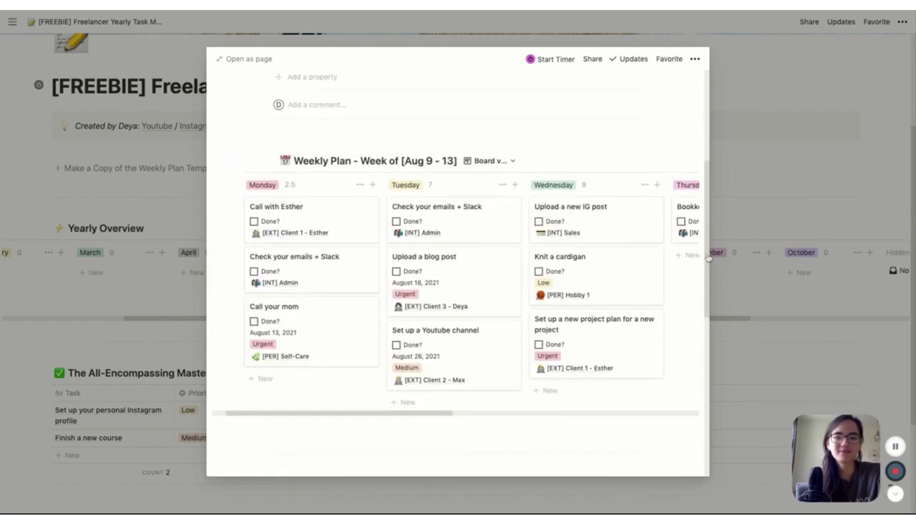
{"action": "key", "text": "Escape"}
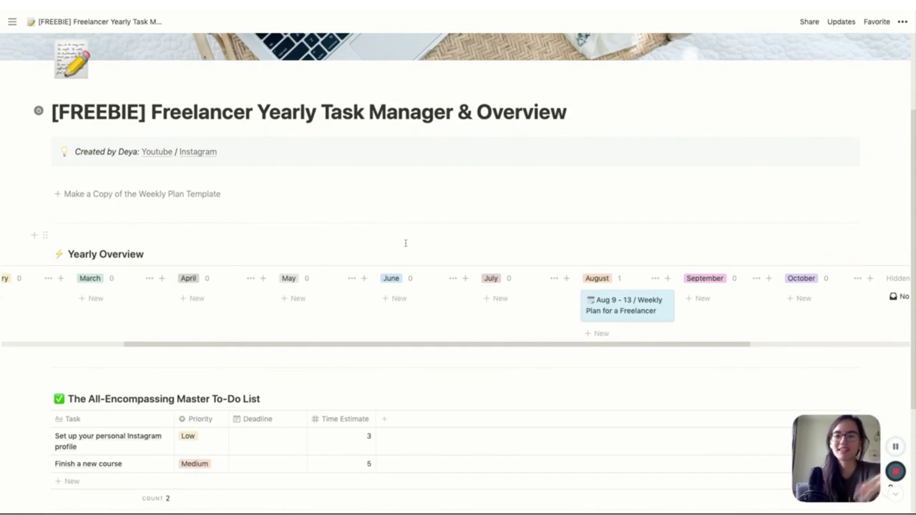
Open the template configuration of the "Make a Copy of the Weekly Plan Template" button.
{"action": "left_click", "coordinate": [835, 200]}
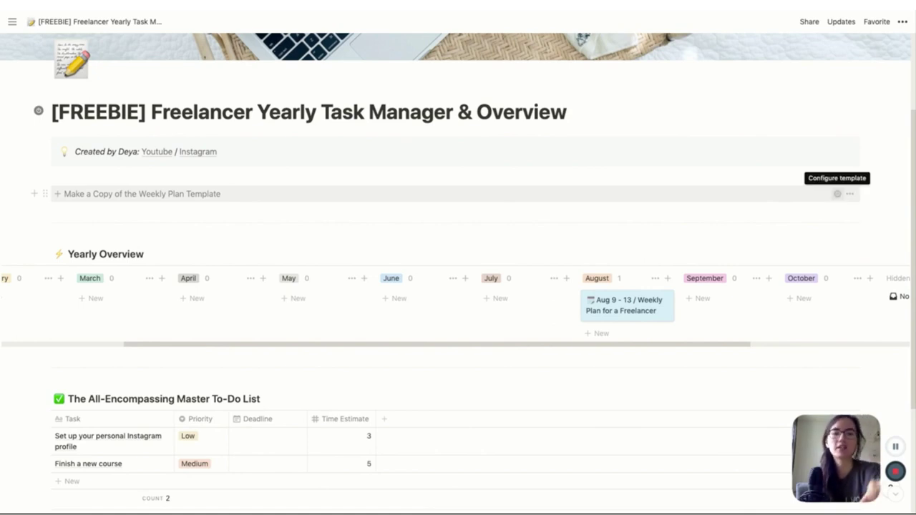